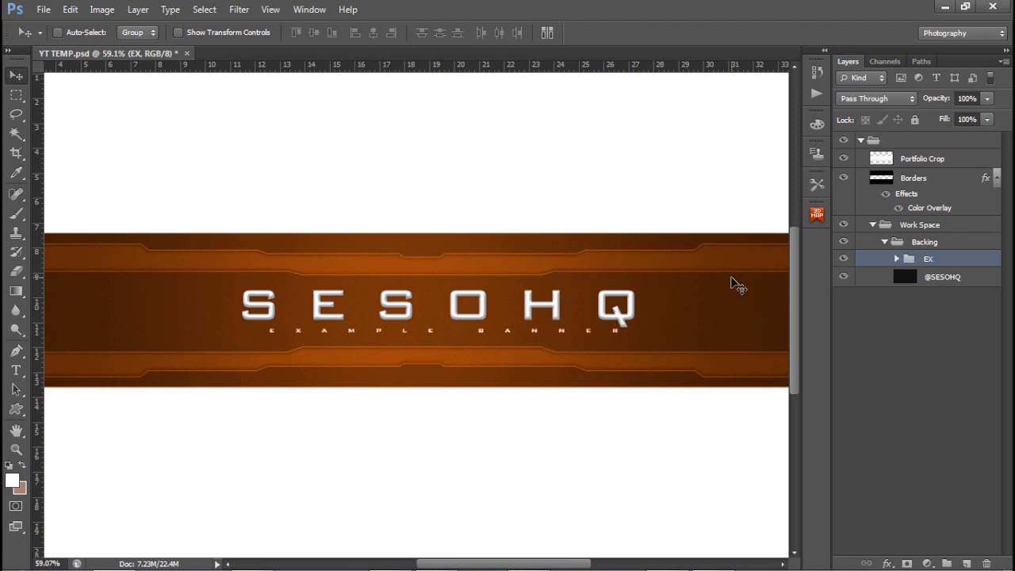
key(shift+Left)
key(shift+Left)
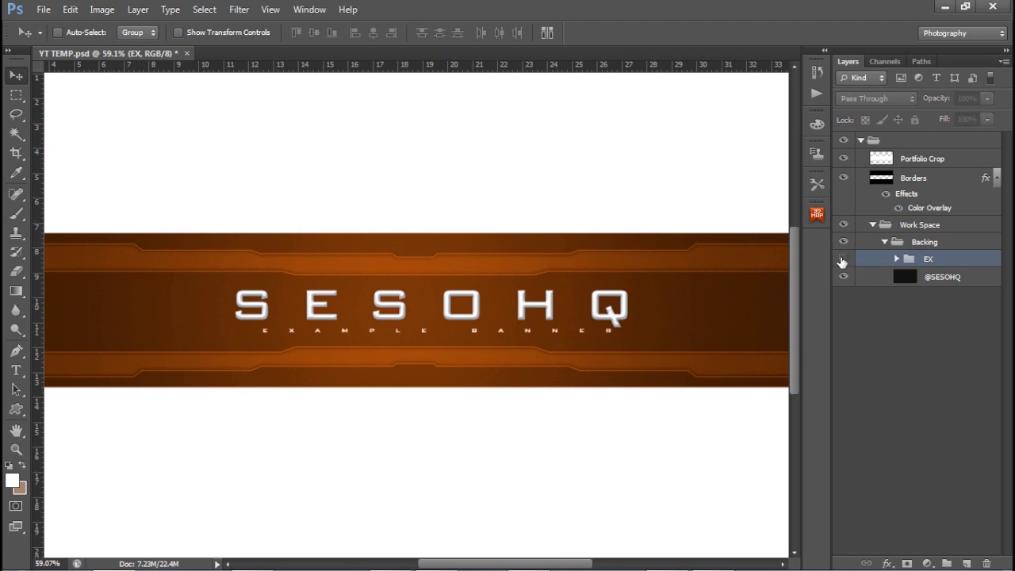
click(844, 259)
click(879, 281)
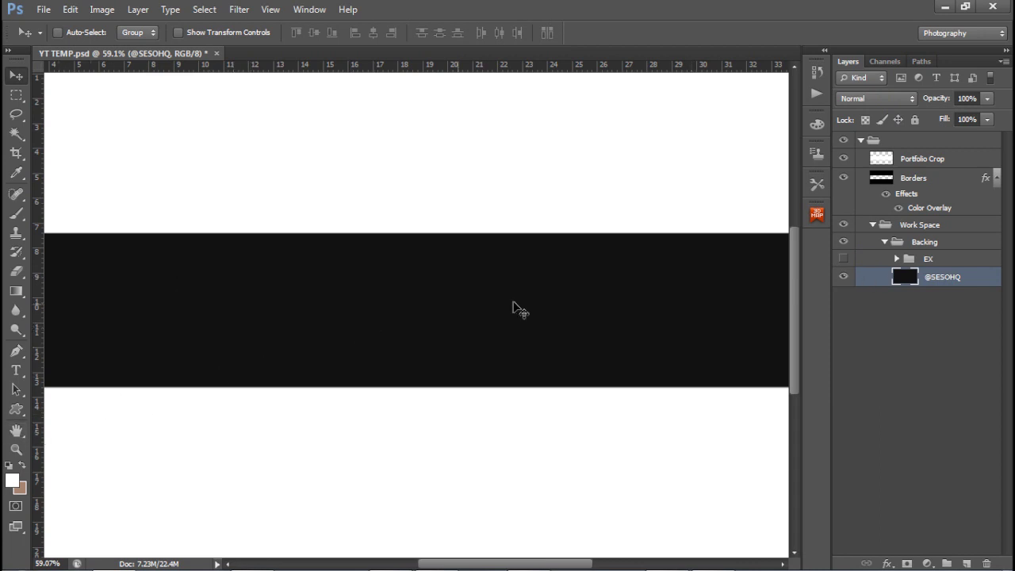
Sample the band's dark grey #111111 as the foreground colour.
click(12, 480)
click(141, 329)
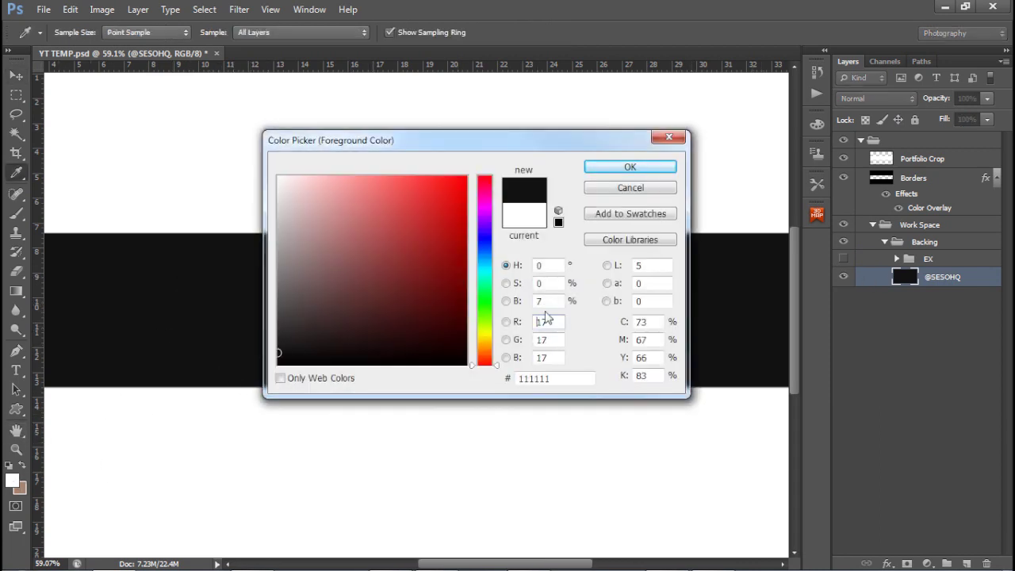
double_click(559, 379)
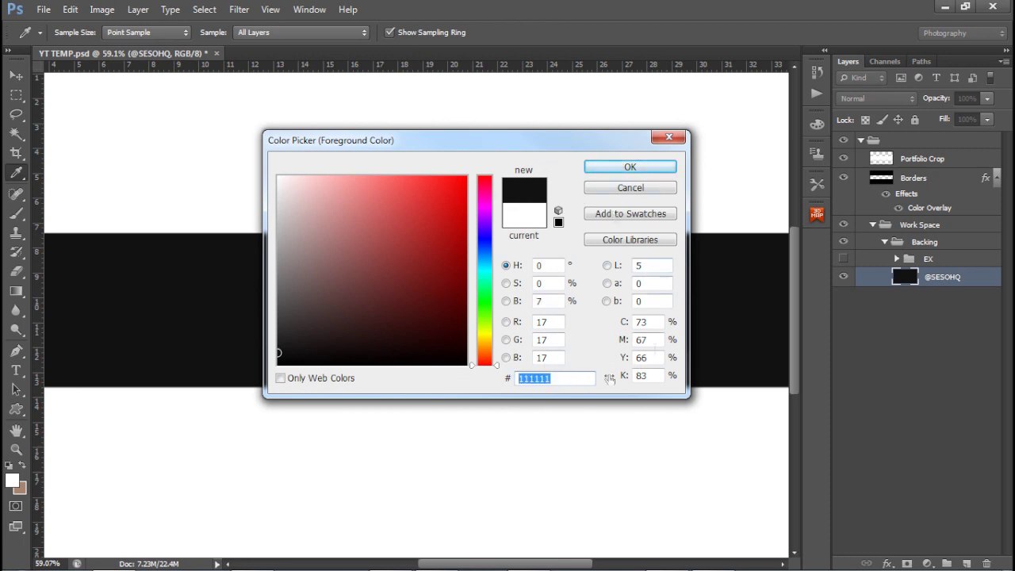
click(658, 168)
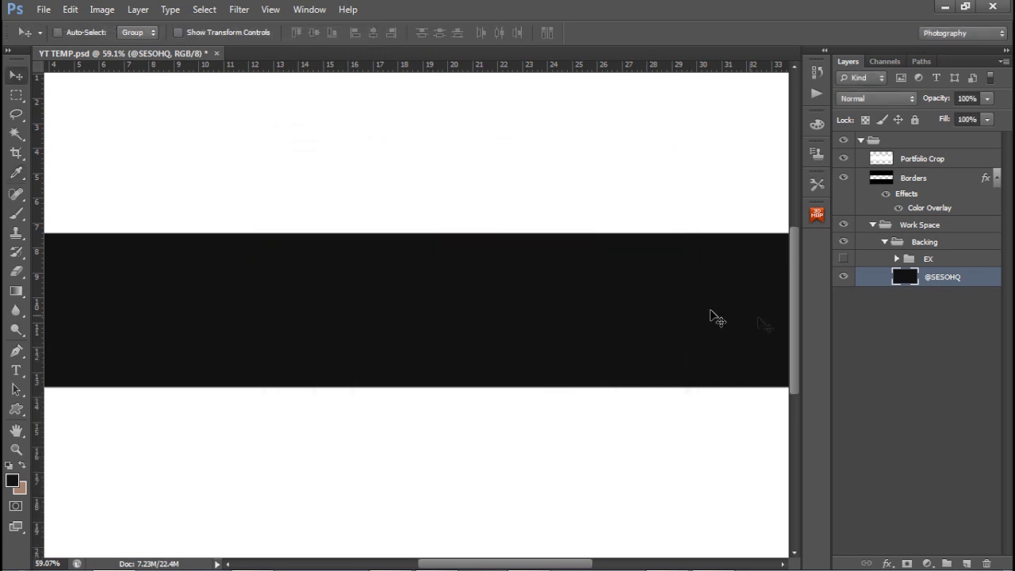
scroll(430, 301, down, 1)
drag(458, 308, 481, 306)
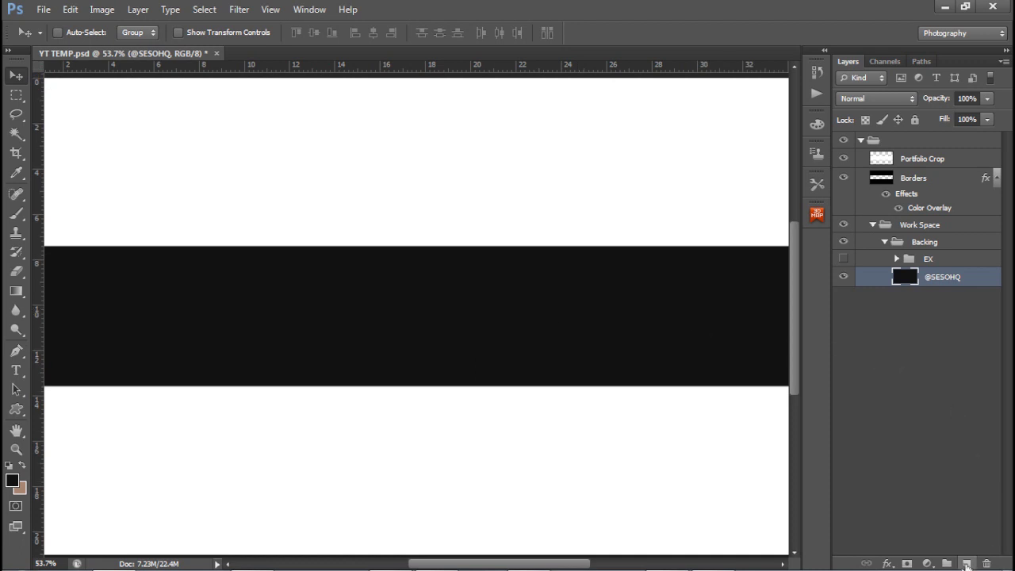
click(967, 563)
click(15, 481)
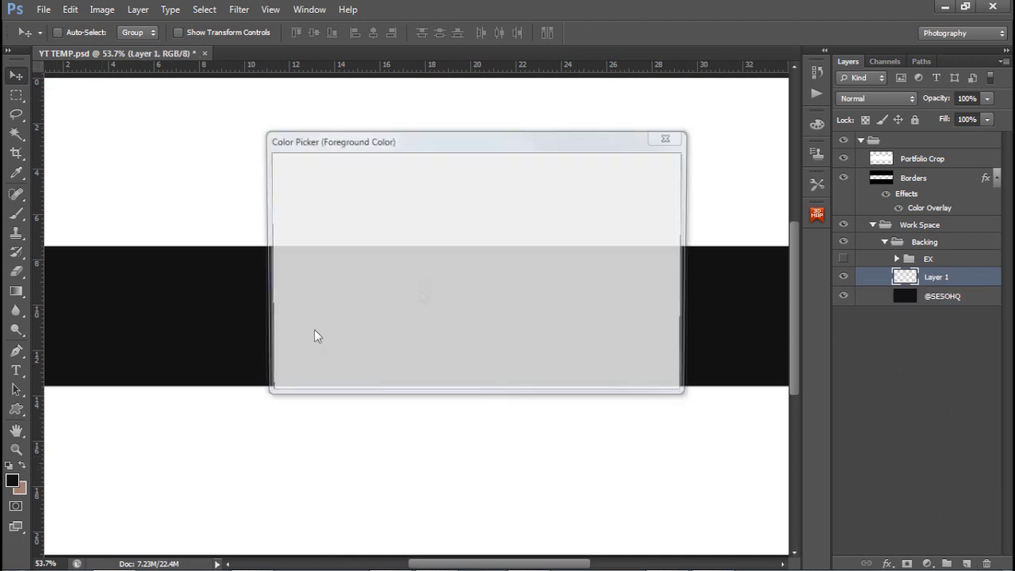
click(485, 256)
drag(439, 301, 433, 303)
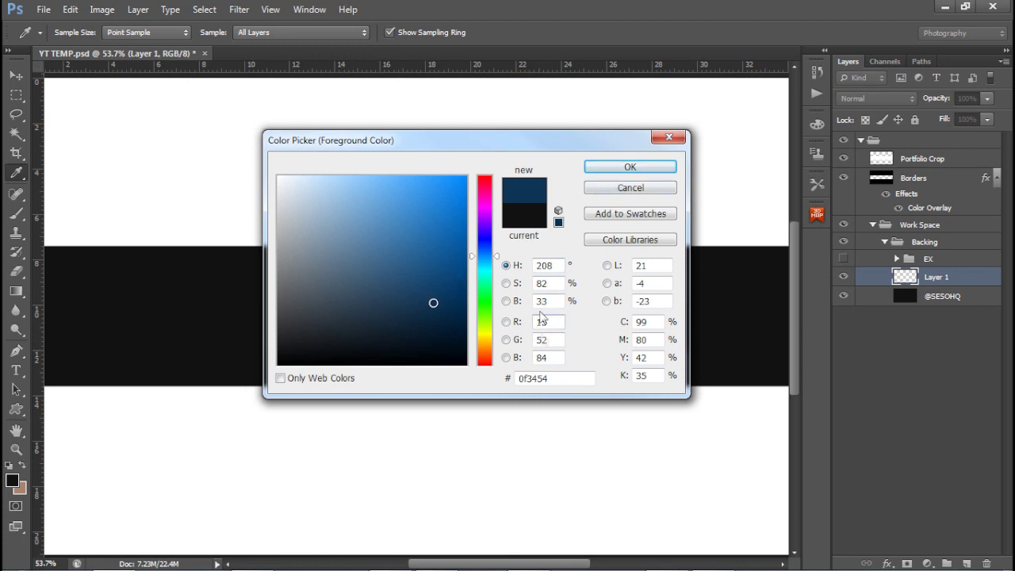
double_click(558, 377)
click(650, 168)
key(v)
key(alt+BackSpace)
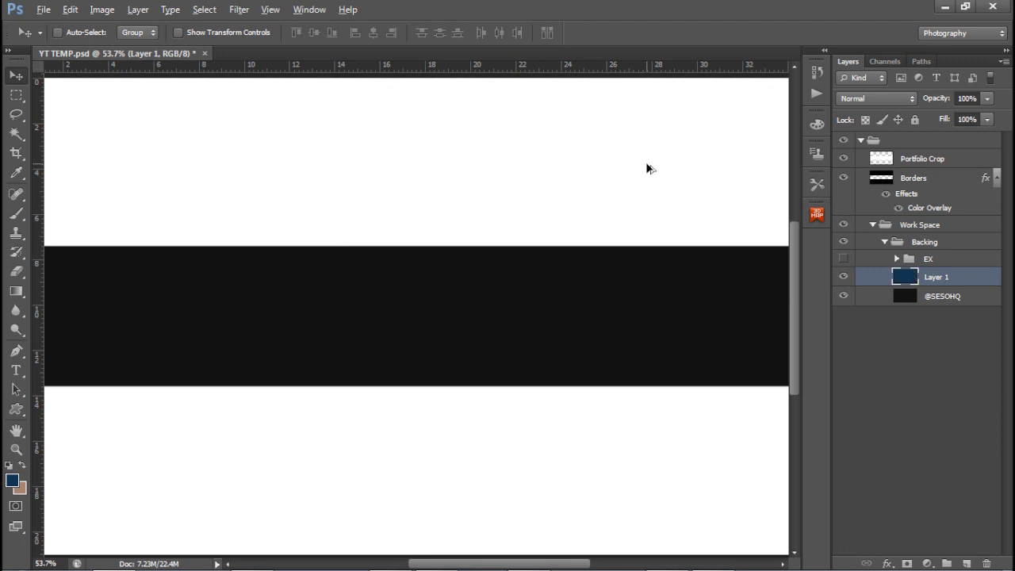
Add another new layer and paint one white dab at the centre of the band with a soft brush of size 2012.
scroll(412, 320, down, 2)
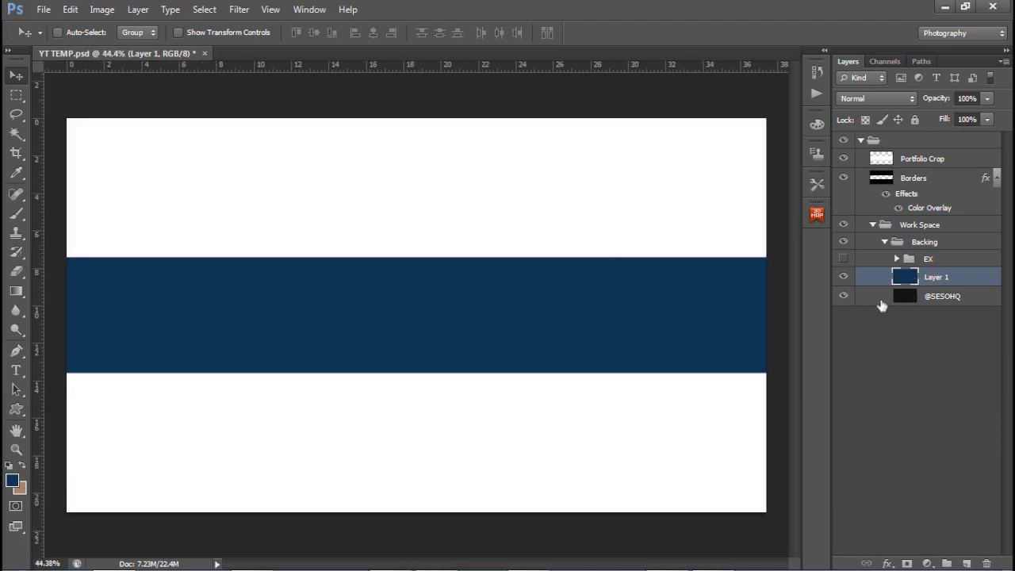
click(968, 563)
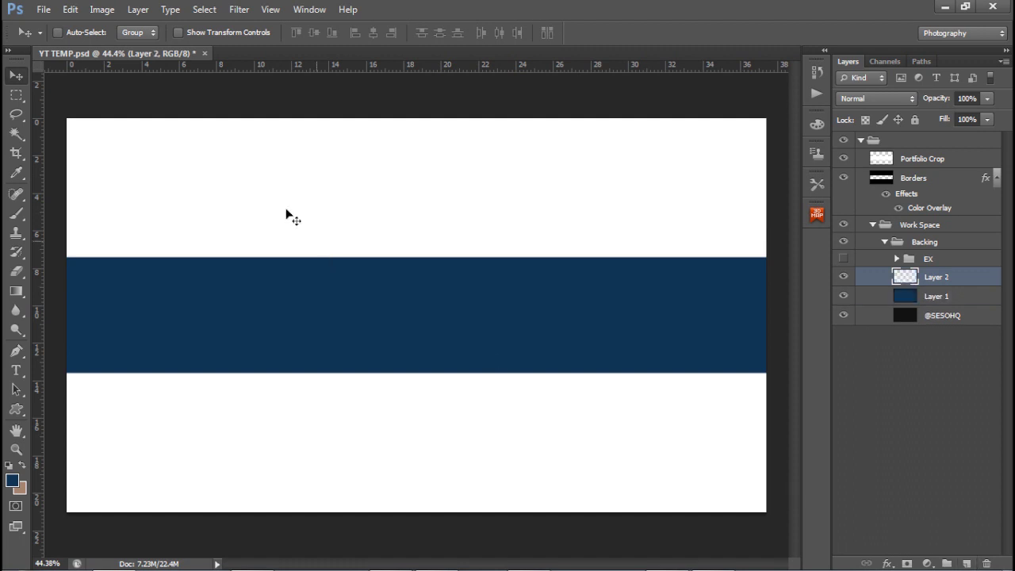
key(b)
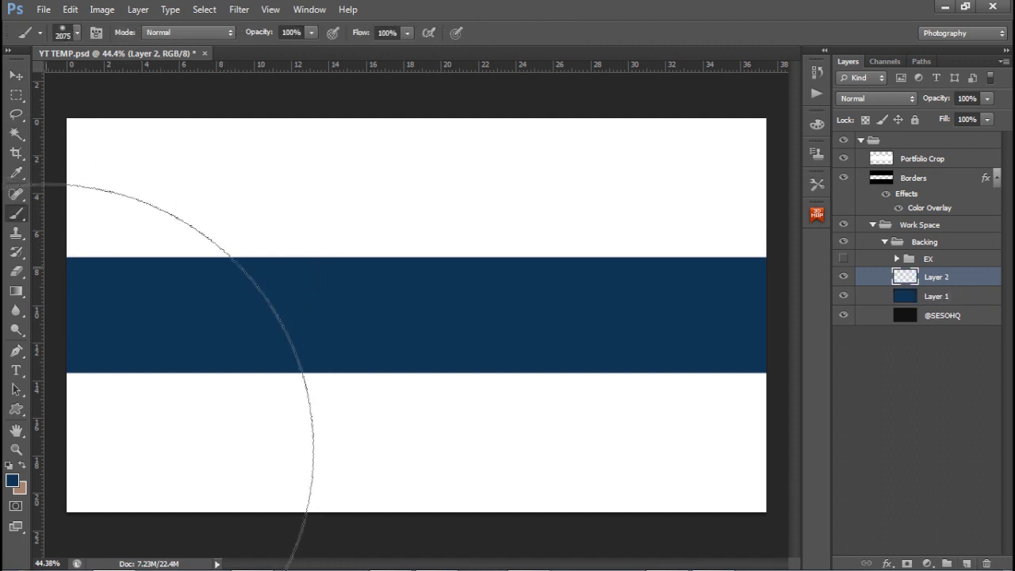
click(12, 480)
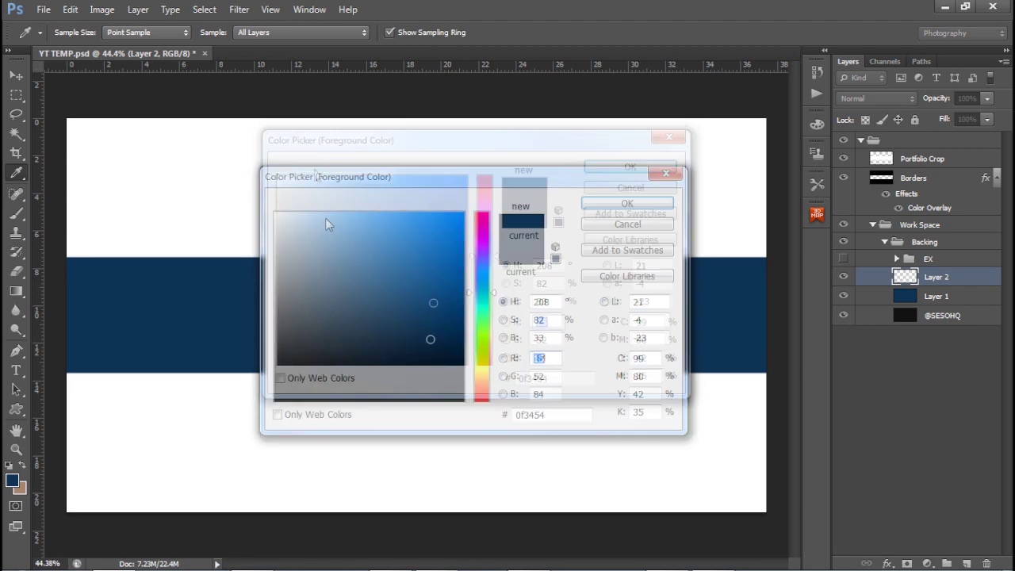
click(213, 151)
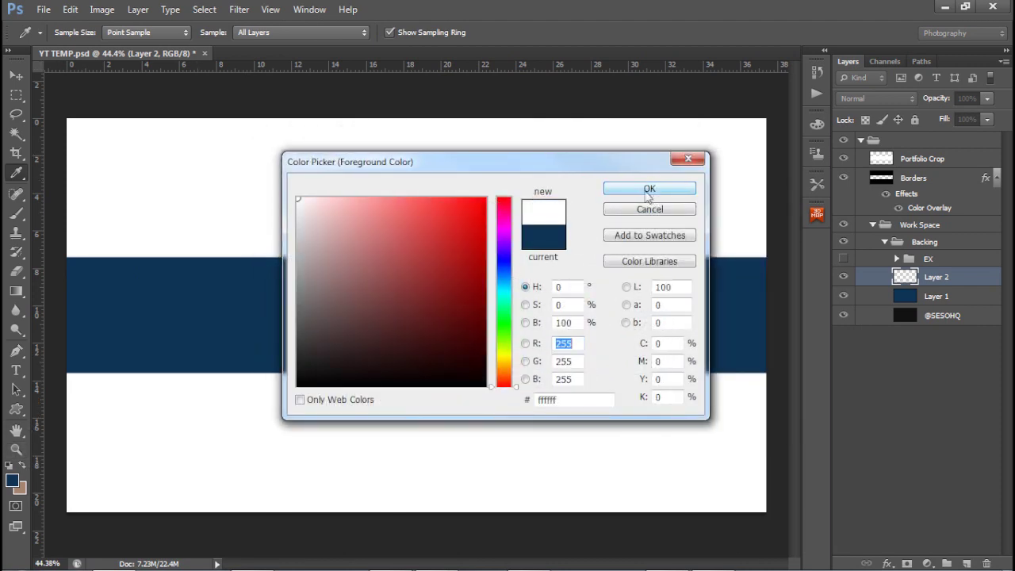
click(650, 188)
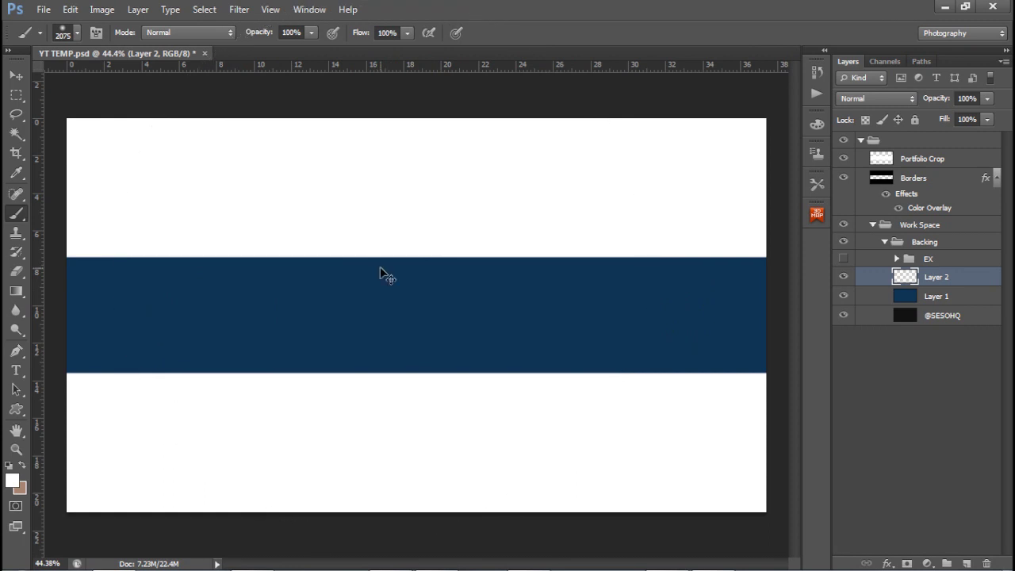
mouse_move(380, 272)
mouse_down()
mouse_move(340, 294)
mouse_move(463, 298)
mouse_move(327, 295)
mouse_move(370, 299)
mouse_move(358, 233)
mouse_move(408, 309)
mouse_up()
click(406, 304)
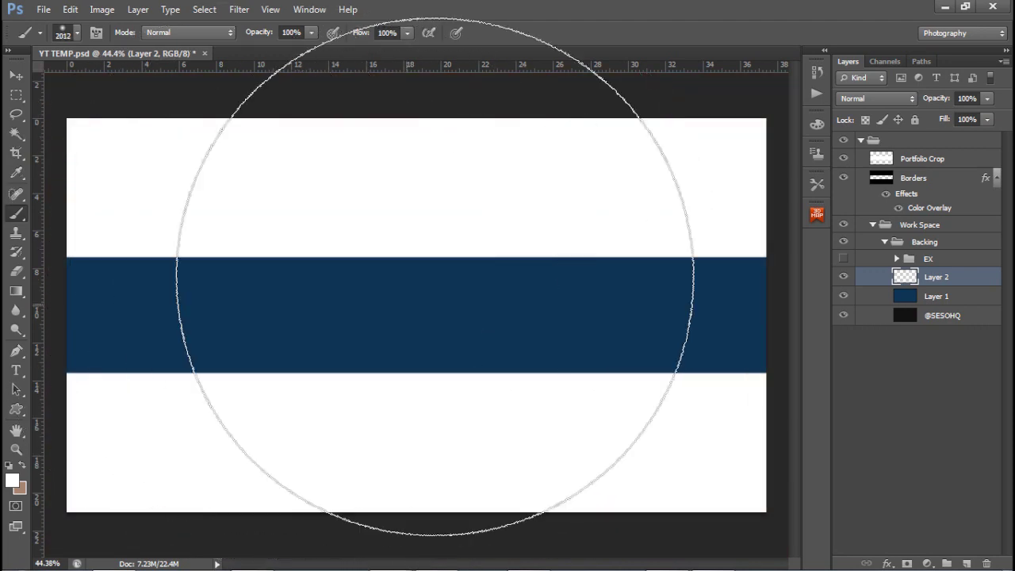
Set the white glow layer's blend mode to Soft Light and its opacity to 90%.
click(877, 98)
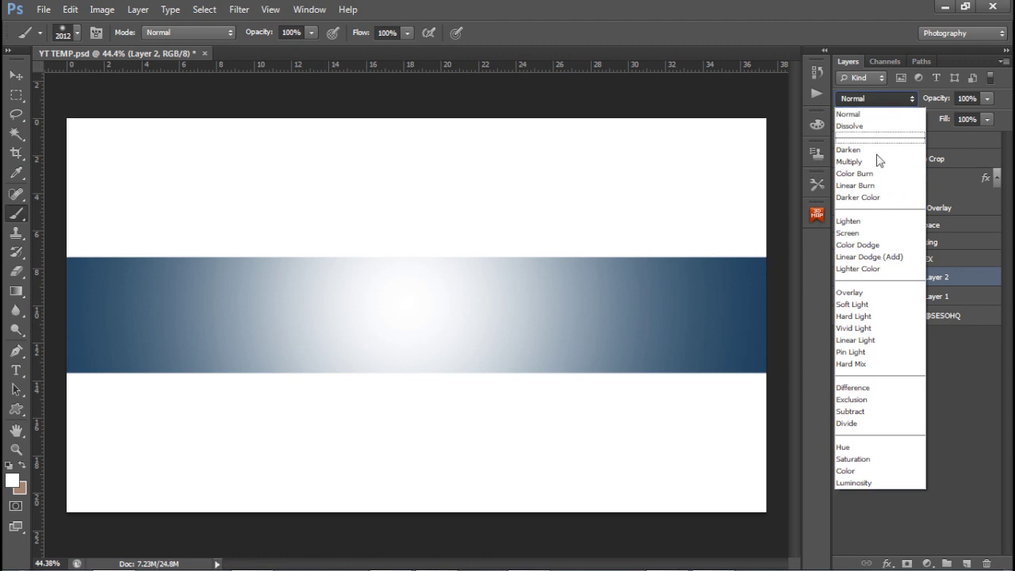
click(865, 300)
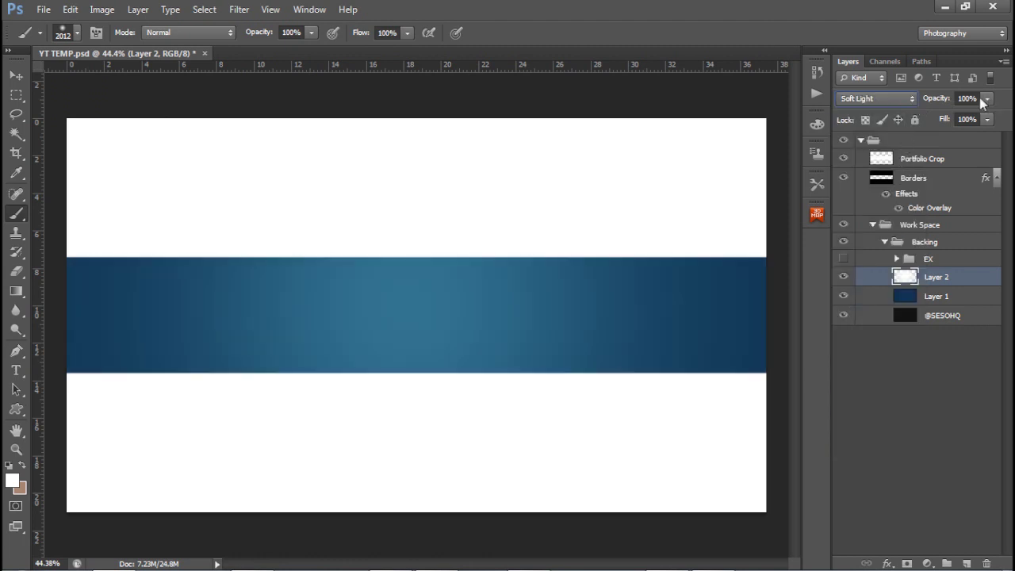
click(961, 98)
text(90)
key(Return)
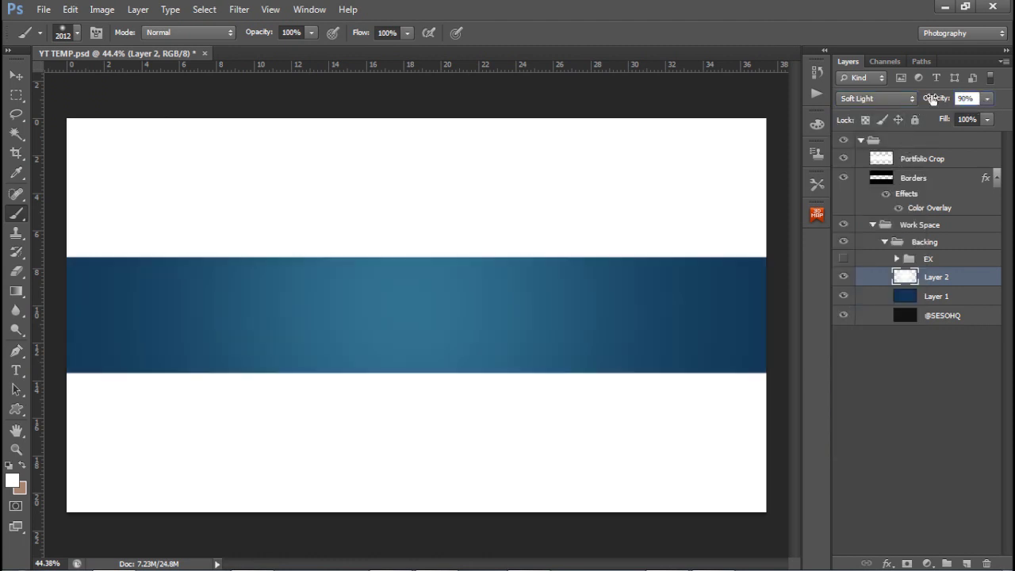
Merge the glow layer with the blue fill layer and duplicate the merged layer.
shift+click(950, 297)
key(ctrl+e)
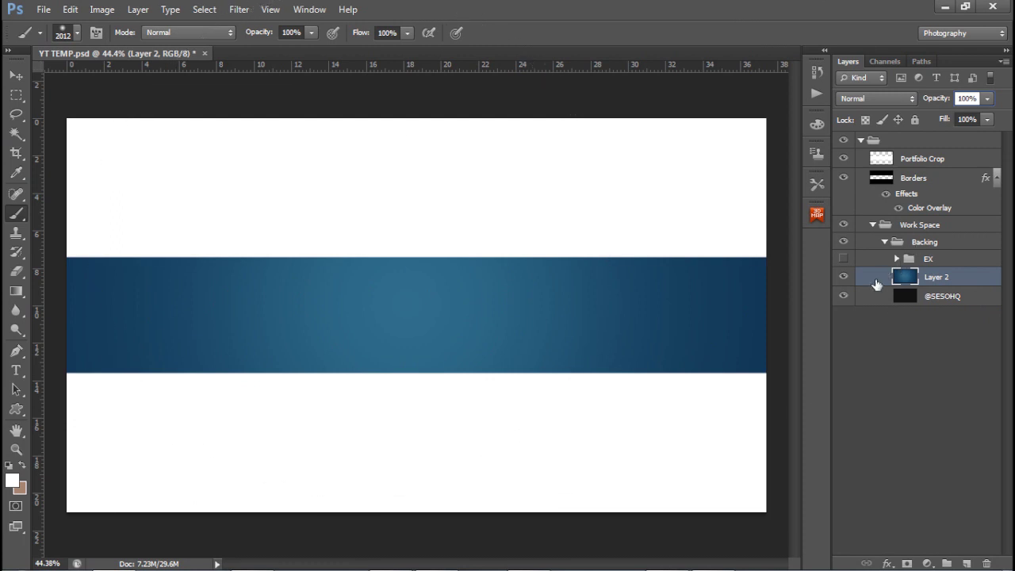
key(ctrl+j)
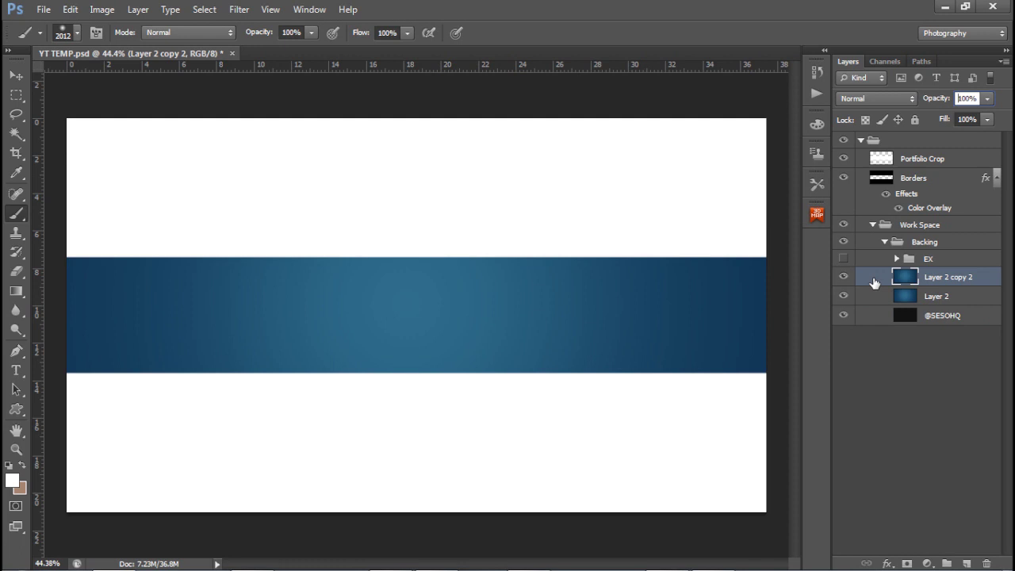
Apply the Add Noise filter to the duplicate layer with an amount of 1.1% and Uniform distribution.
click(238, 9)
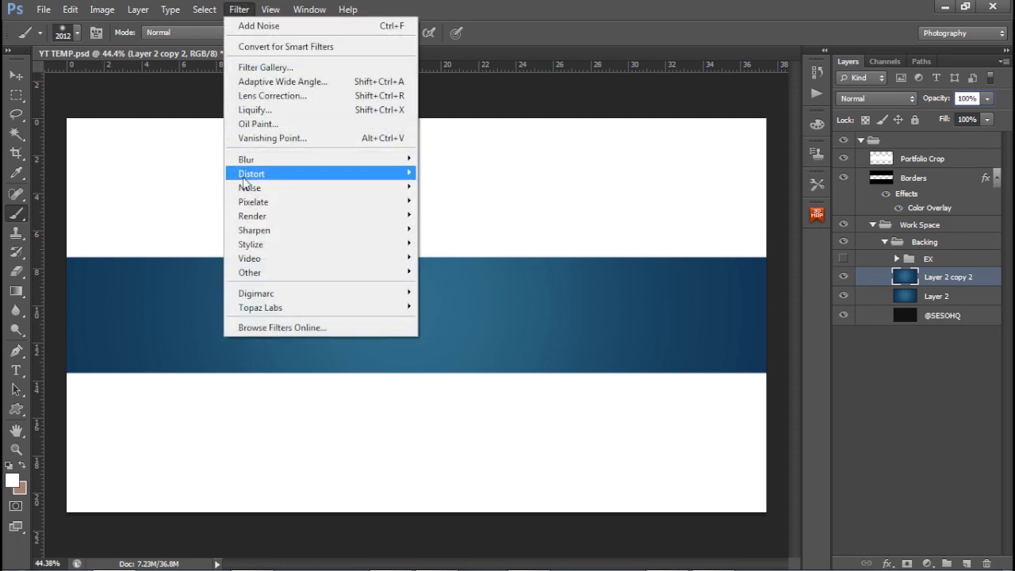
mouse_move(333, 187)
click(458, 188)
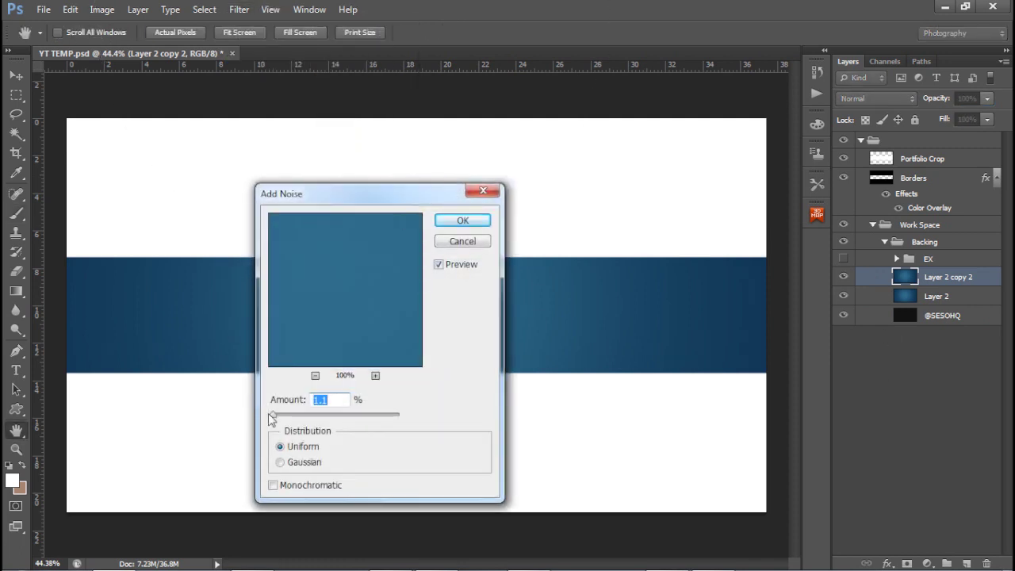
click(463, 222)
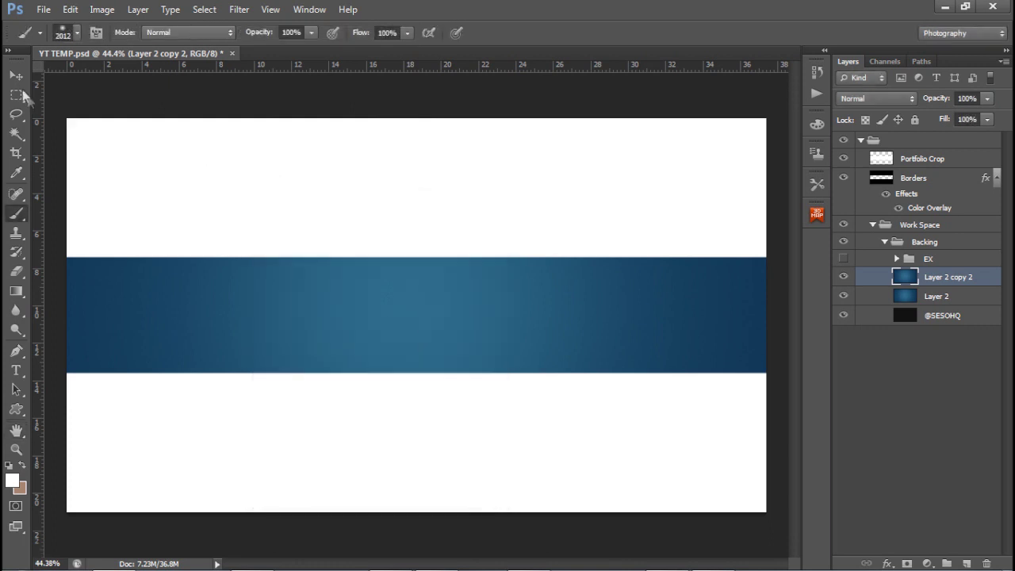
Merge the noise-filtered copy with the original blue gradient layer below it.
click(15, 75)
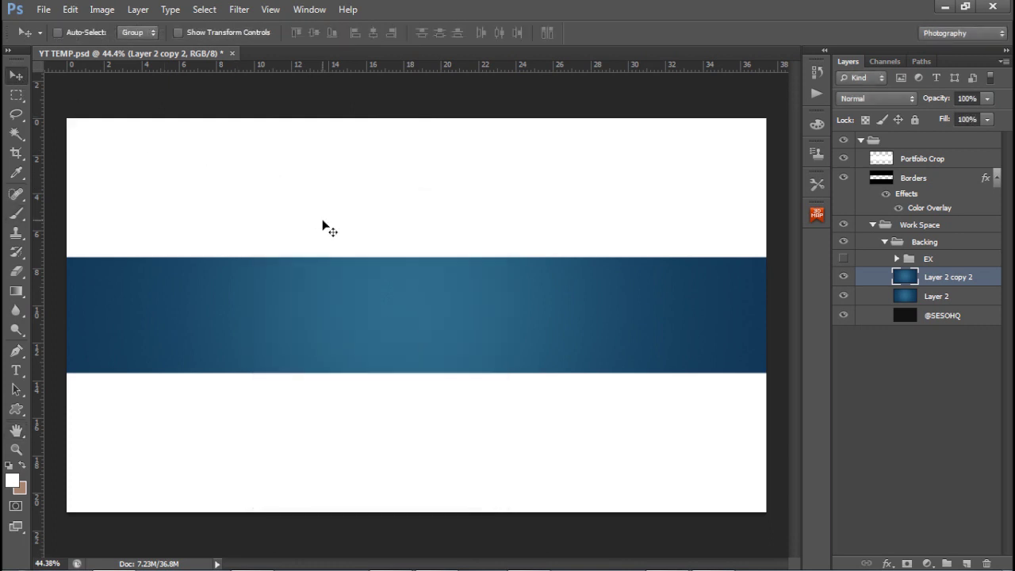
shift+click(883, 301)
key(ctrl+e)
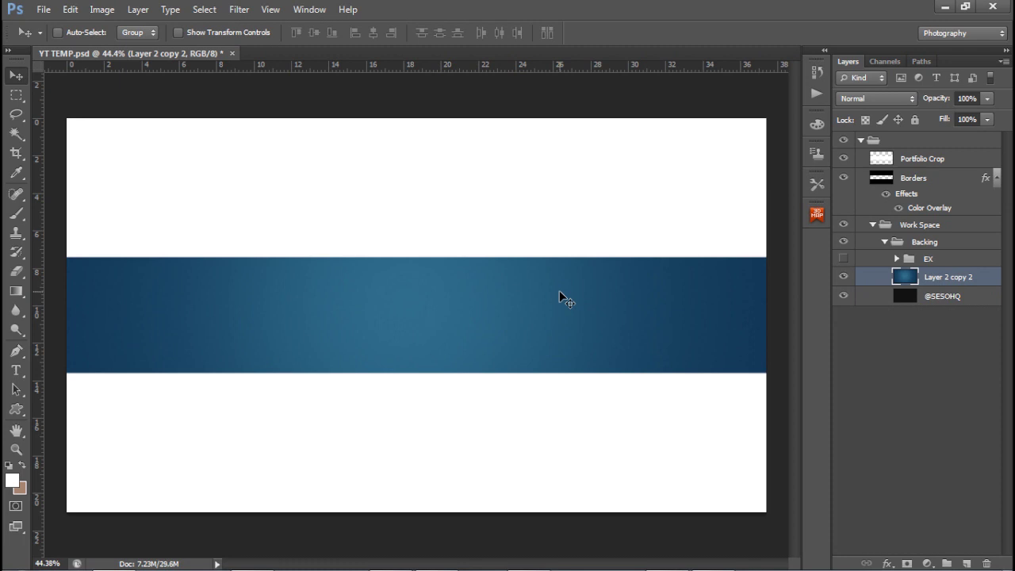
Briefly show the EX group for comparison, hide it again, and make the merged blue layer's name blank.
click(842, 260)
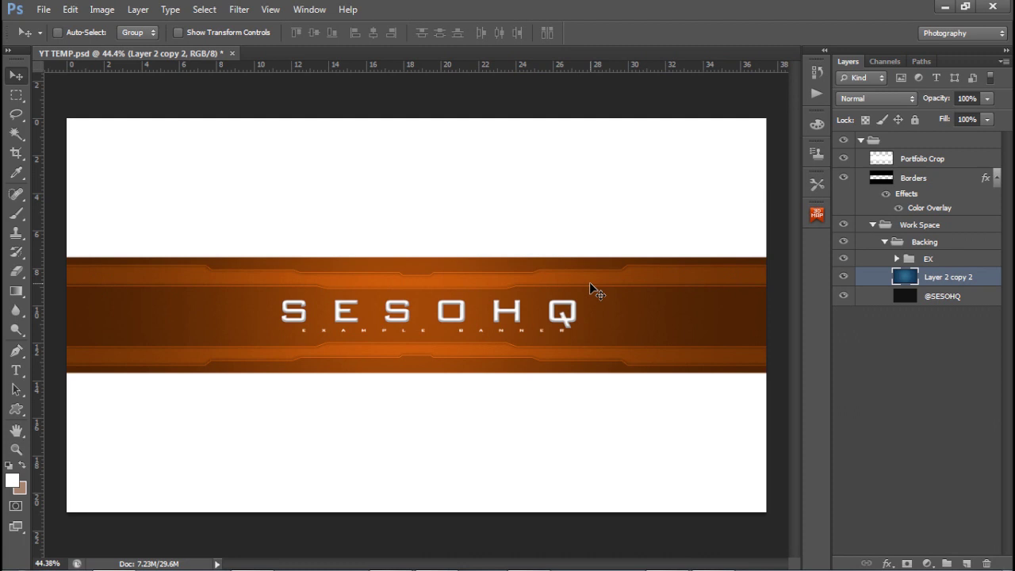
click(843, 259)
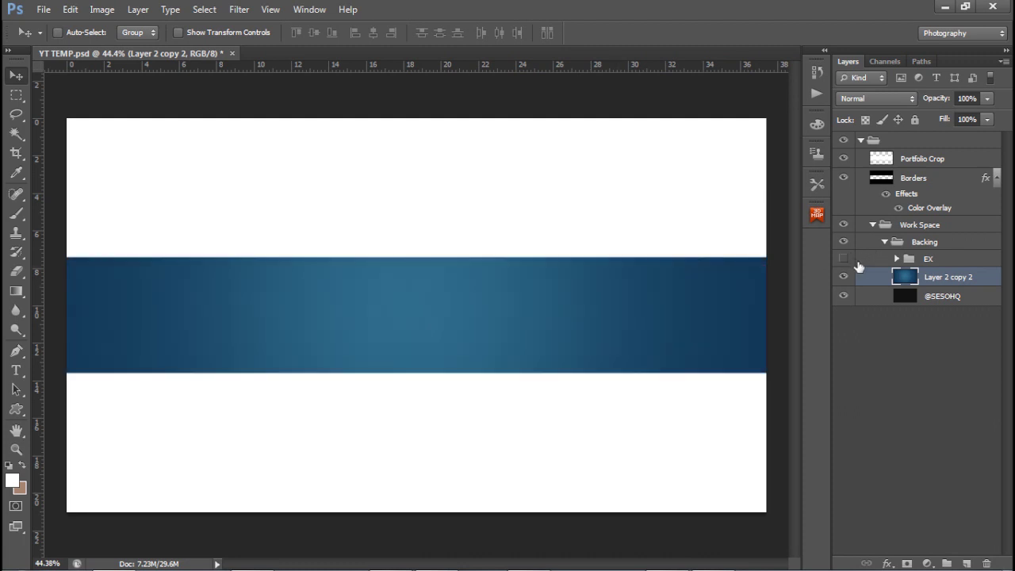
double_click(944, 278)
key(BackSpace)
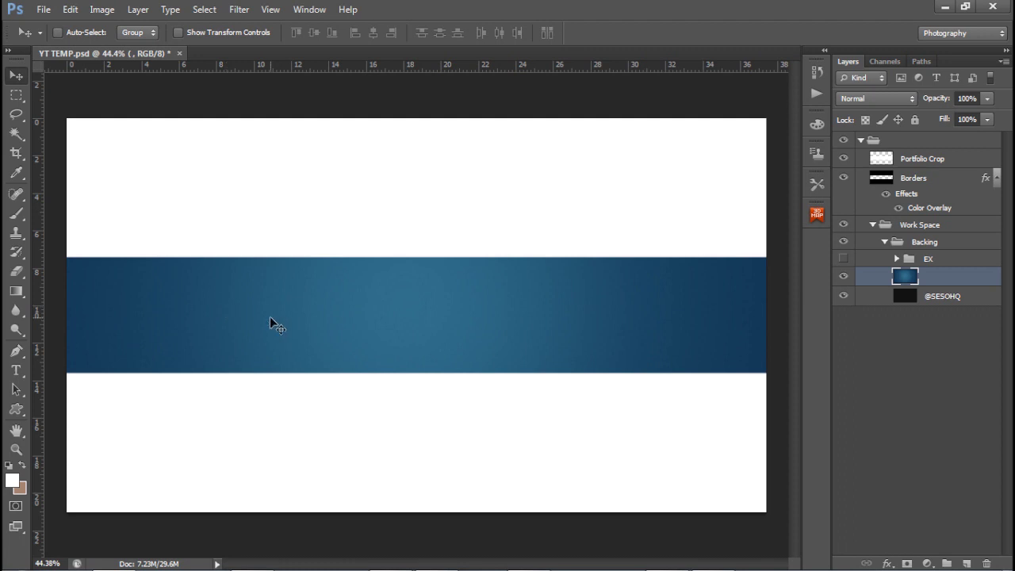
Create a new layer group above the blue background layer and name it CC.
click(946, 564)
double_click(937, 275)
text(CC)
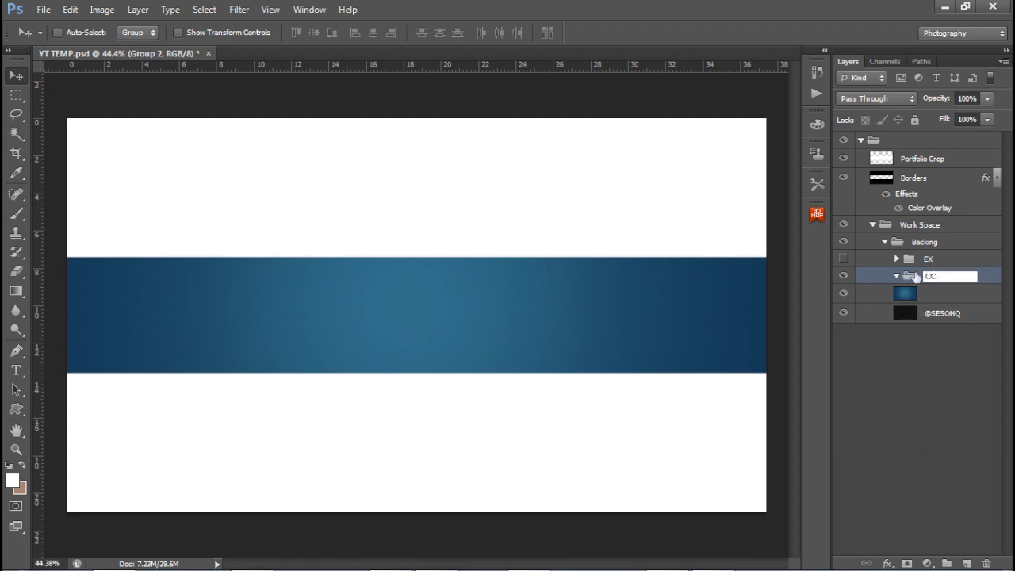
key(Return)
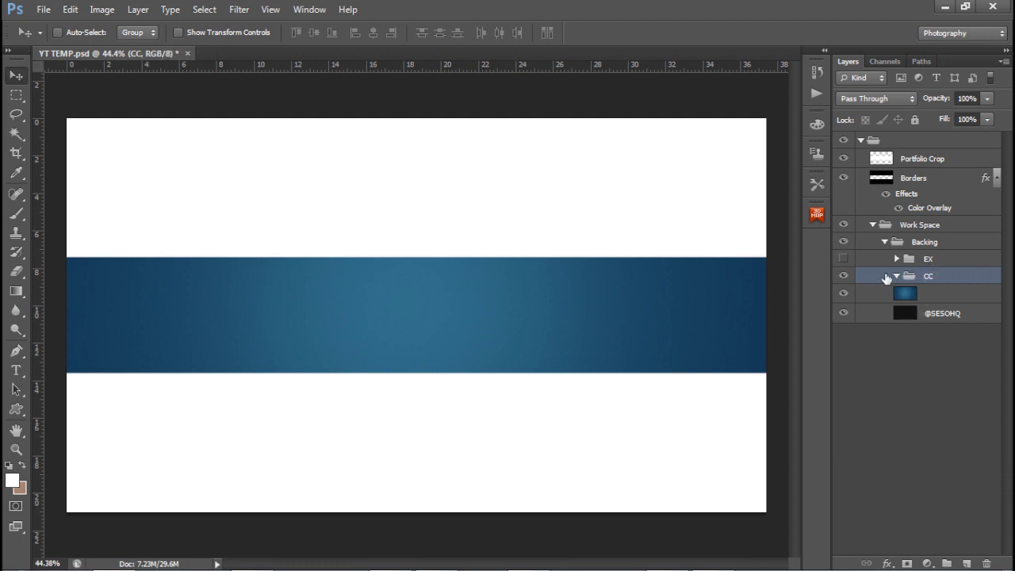
Add a Curves adjustment layer in the CC group with RGB points at input 203, output 212 and input 61, output 57.
click(928, 564)
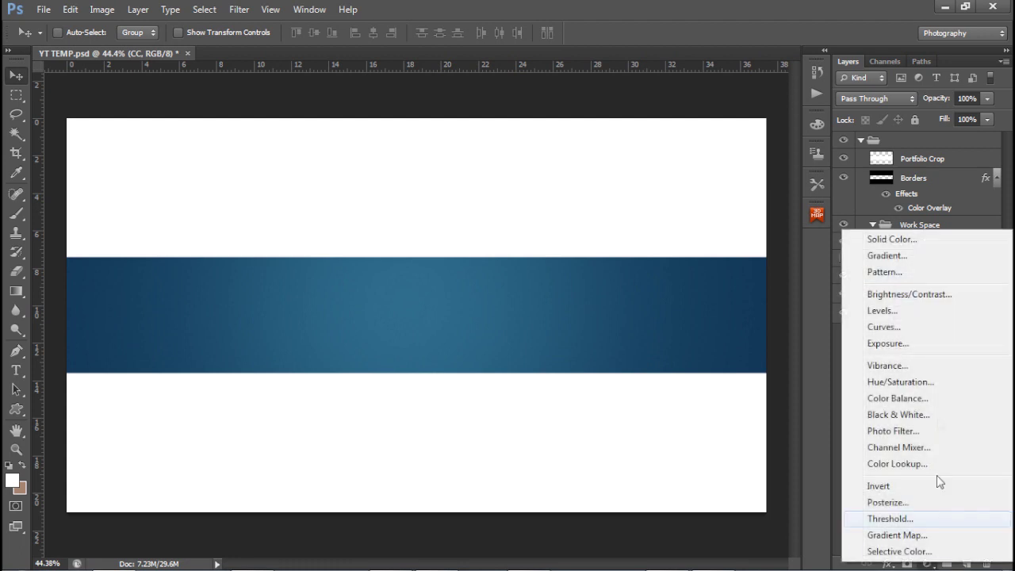
click(884, 327)
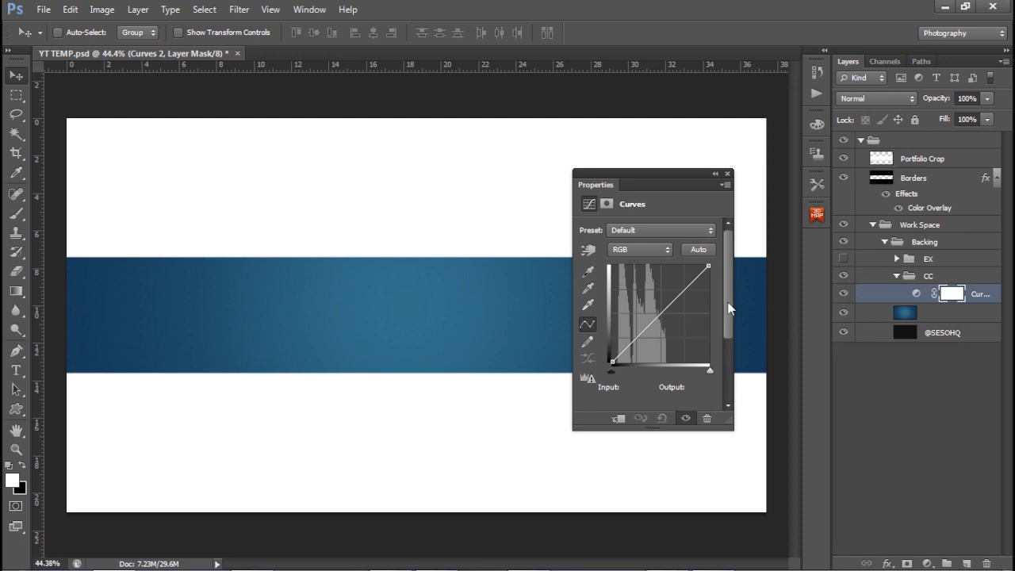
click(692, 283)
drag(692, 283, 689, 281)
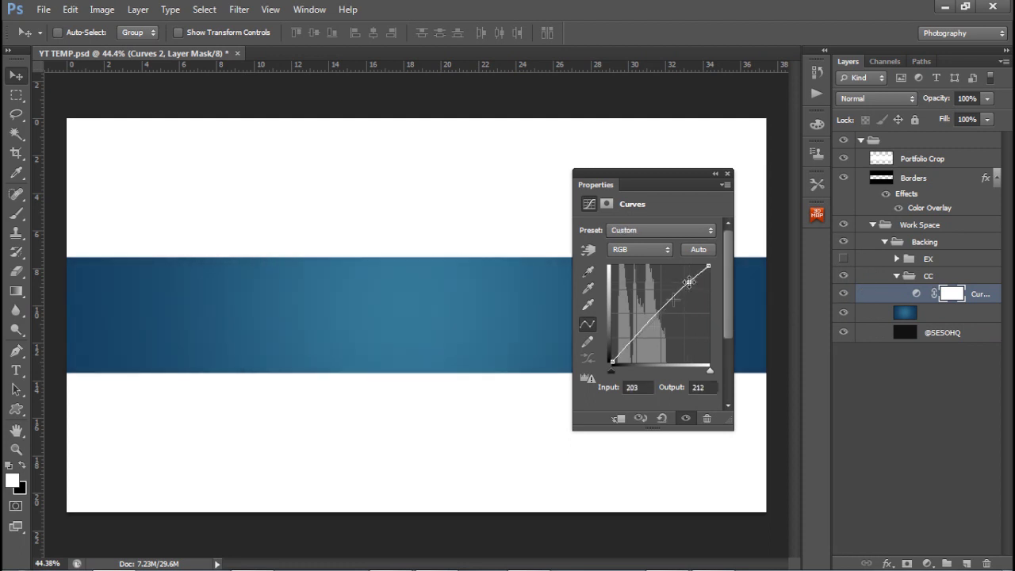
drag(633, 342, 634, 340)
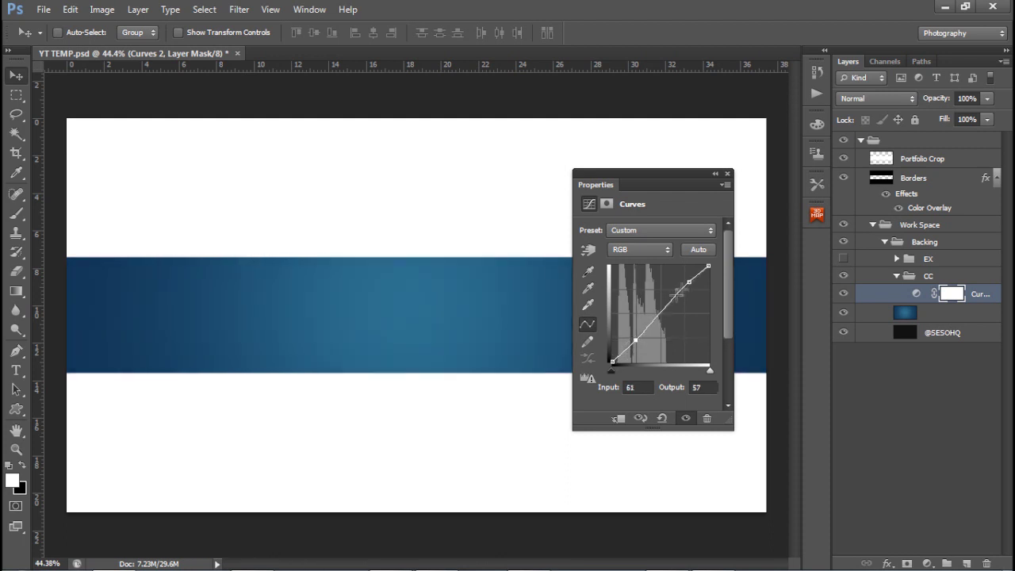
Add a Brightness/Contrast adjustment layer above the Curves layer in the CC group with brightness 50 and contrast 2.
click(727, 173)
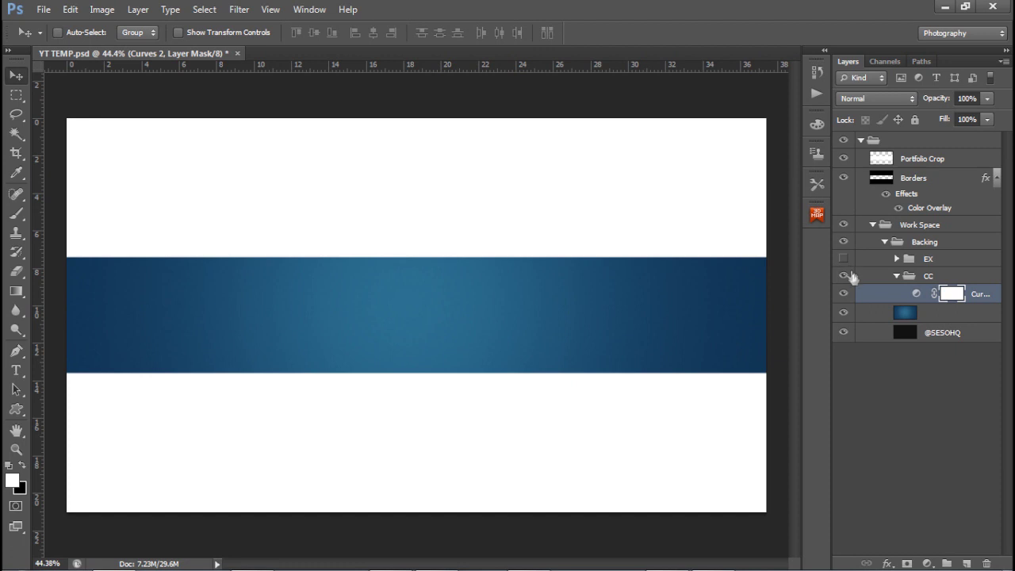
click(927, 563)
click(905, 290)
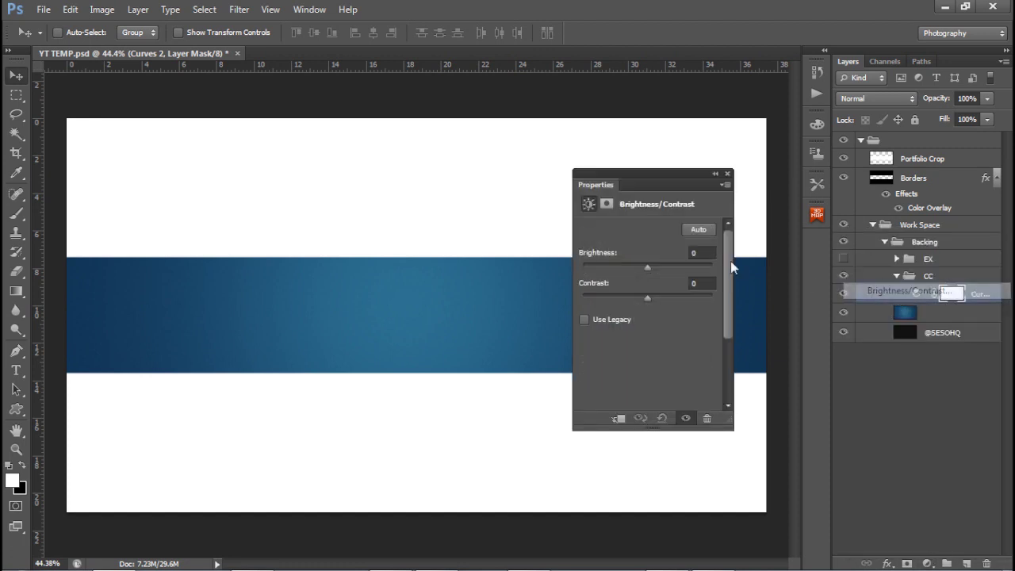
click(693, 253)
text(50)
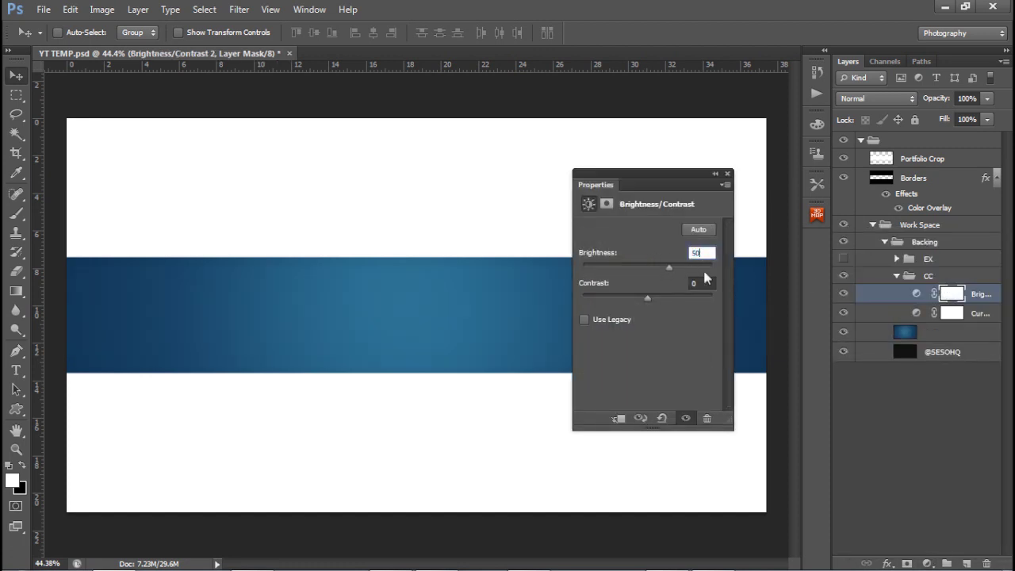
key(Tab)
text(2)
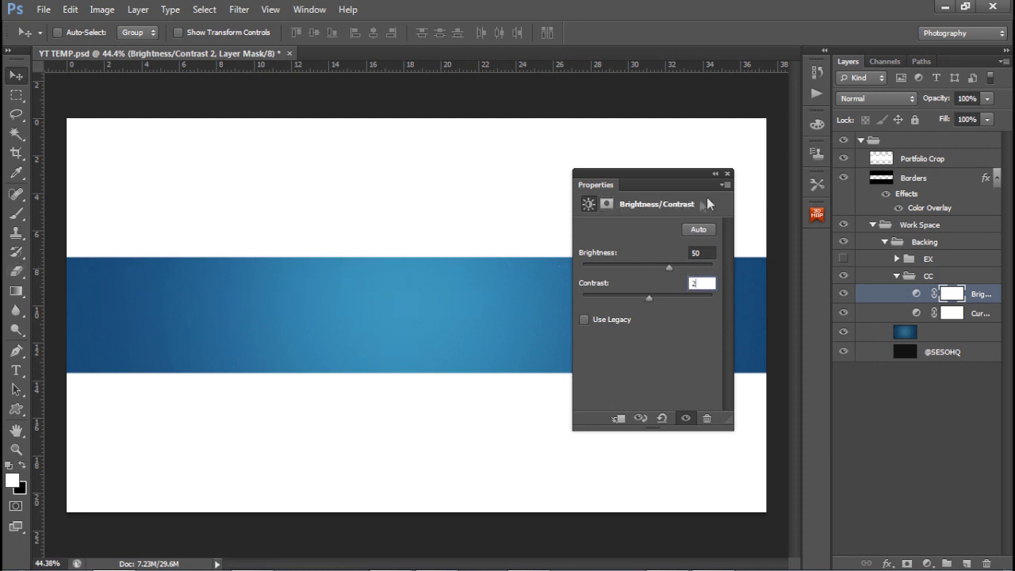
click(727, 173)
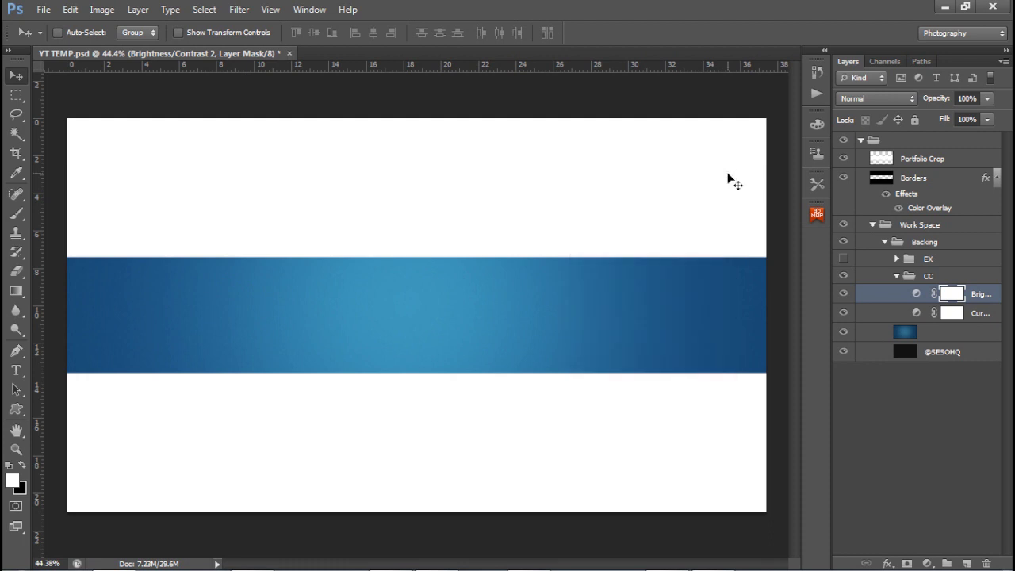
Add a Hue/Saturation adjustment layer with Colorize enabled, hue 19 and saturation 70, to tint the band orange.
click(926, 563)
click(901, 383)
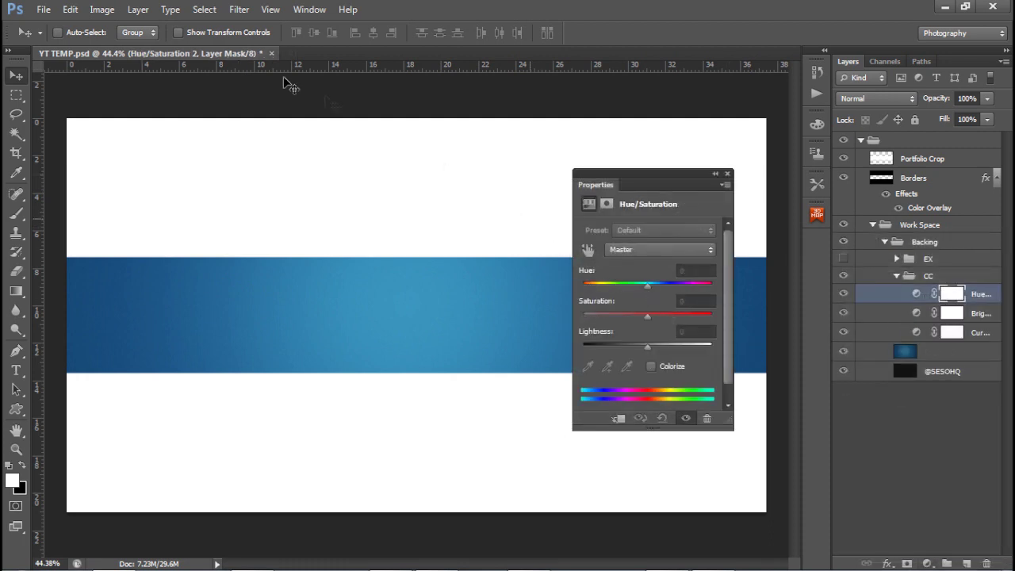
click(652, 367)
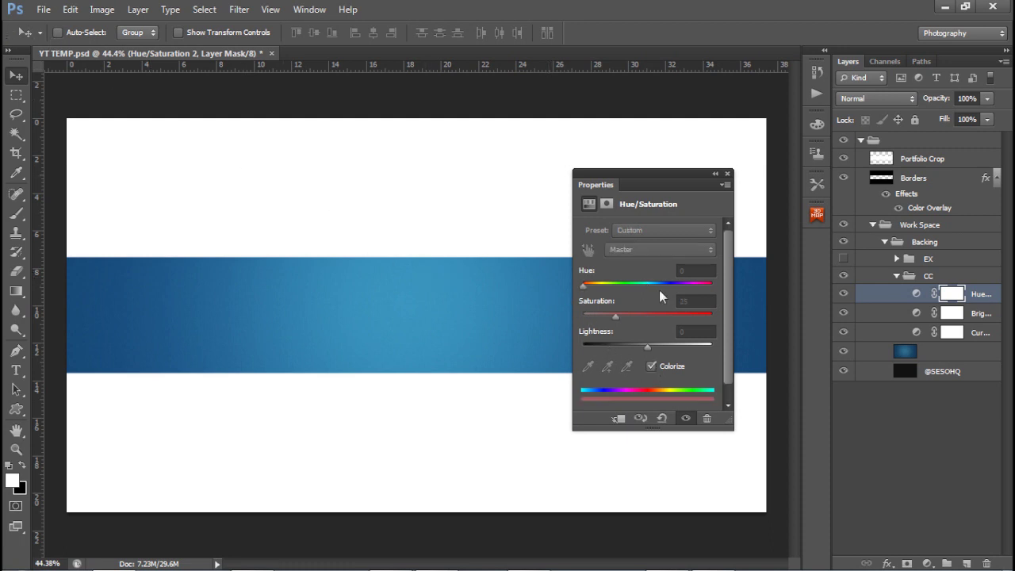
drag(658, 170, 694, 205)
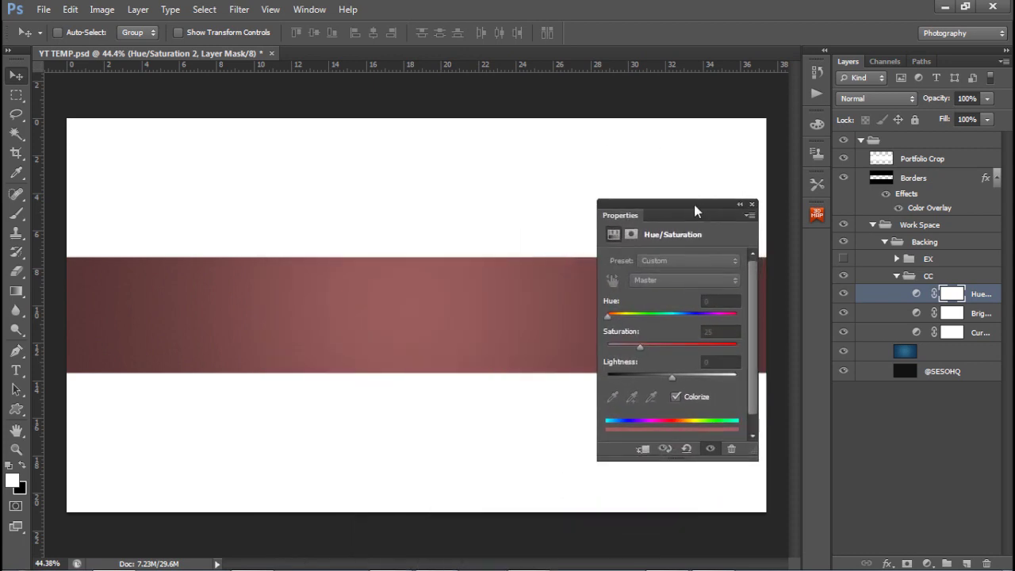
click(675, 397)
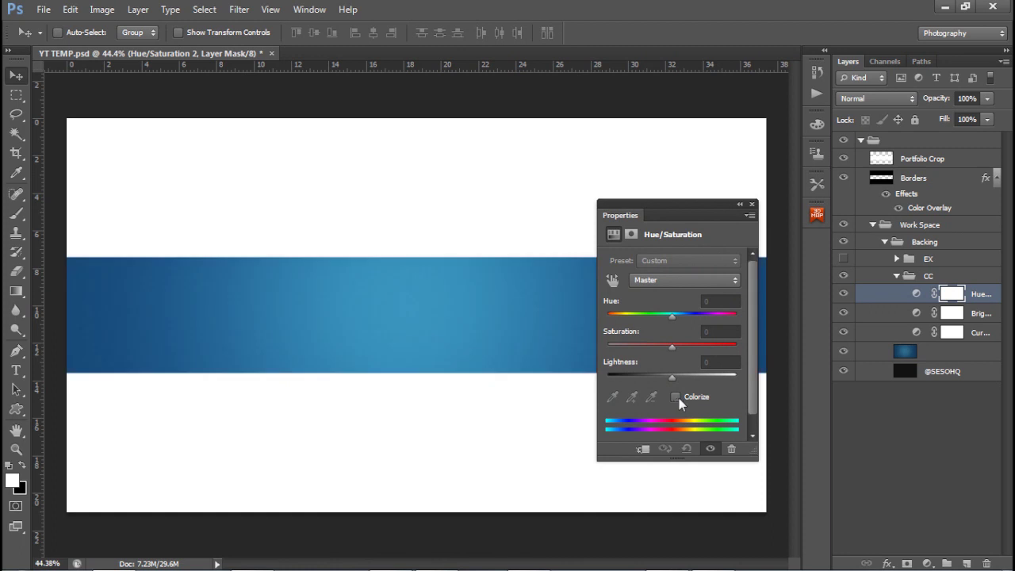
click(679, 398)
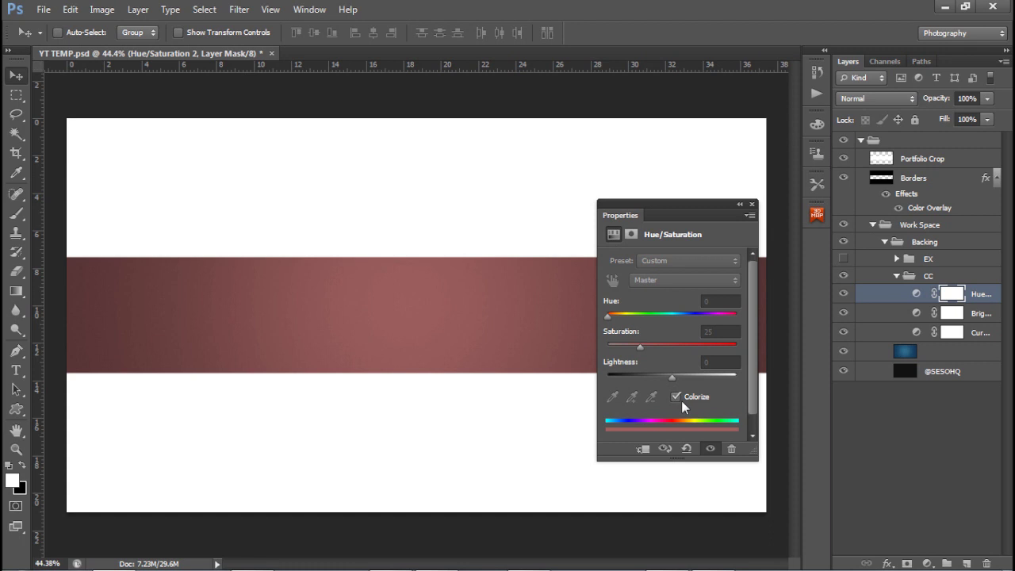
drag(640, 344, 691, 344)
mouse_move(607, 316)
mouse_down()
mouse_move(731, 316)
mouse_move(615, 321)
mouse_up()
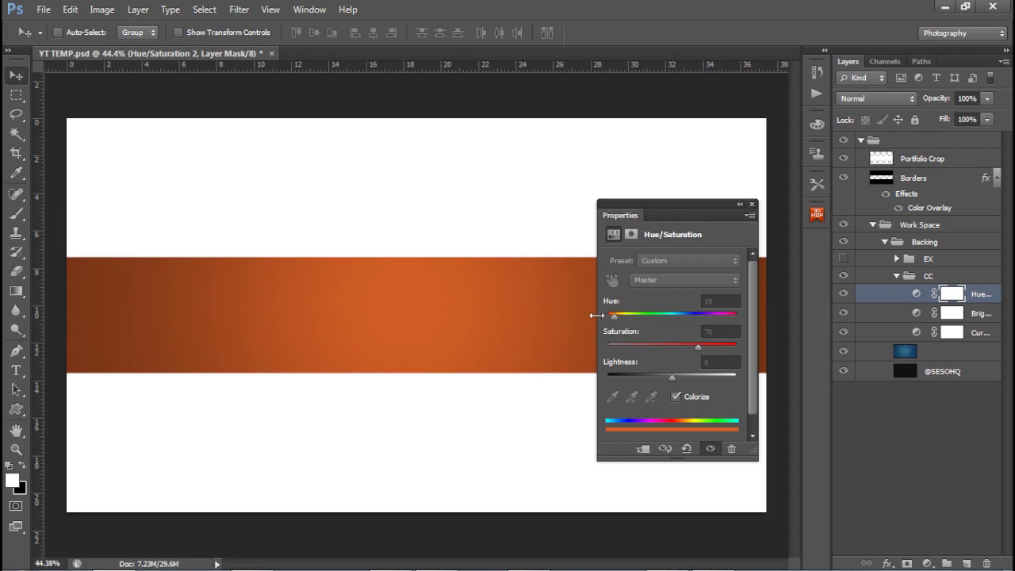
click(752, 204)
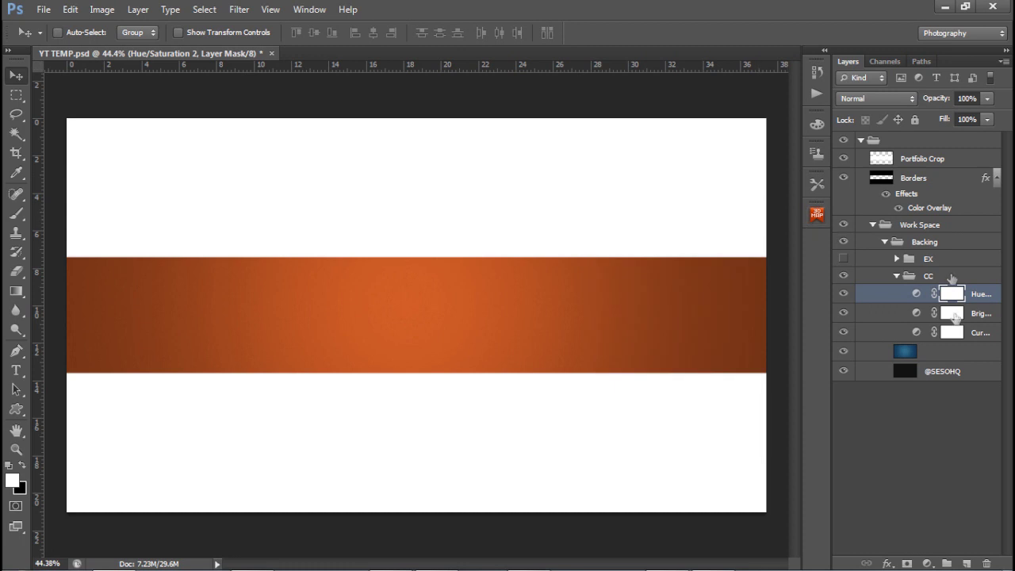
Add a Vibrance adjustment layer on top of the CC group's adjustments with vibrance 75.
click(928, 563)
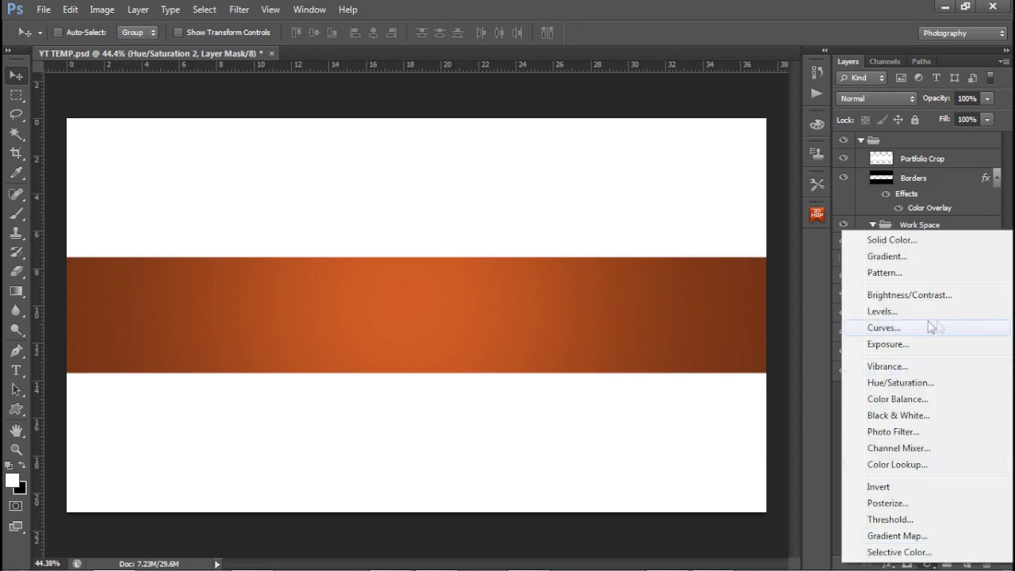
click(893, 366)
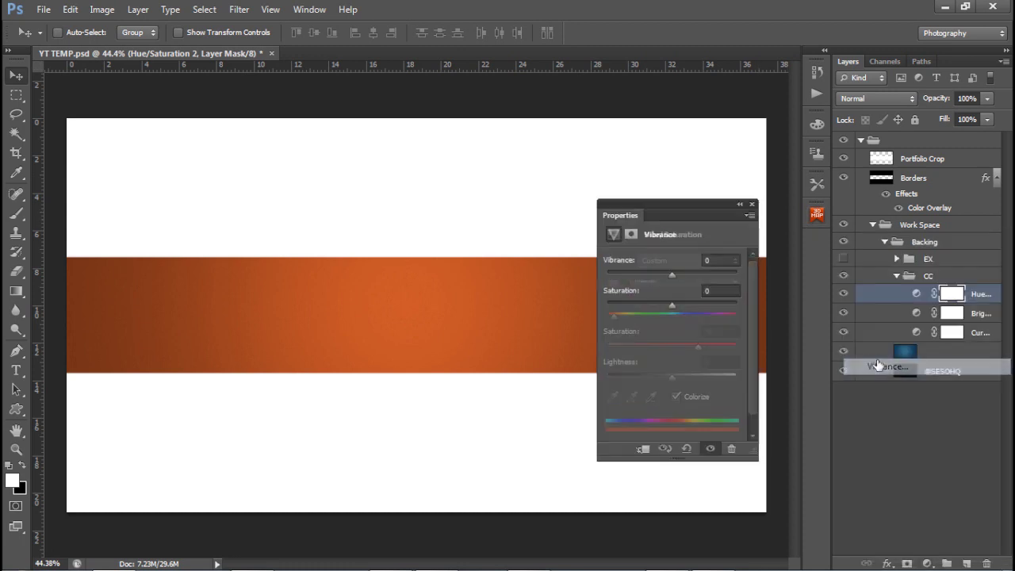
click(718, 260)
text(4)
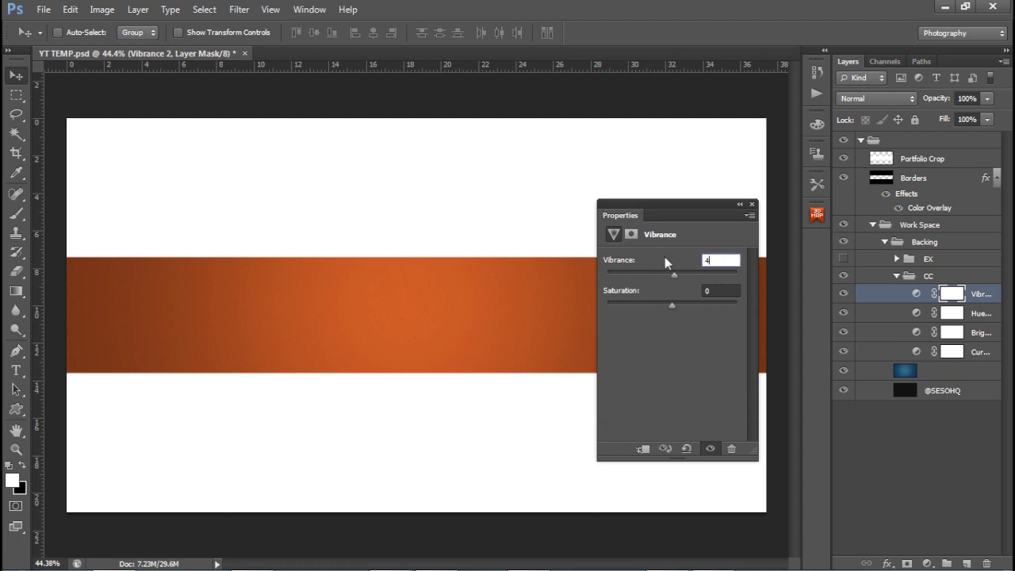
key(BackSpace)
text(75)
click(754, 205)
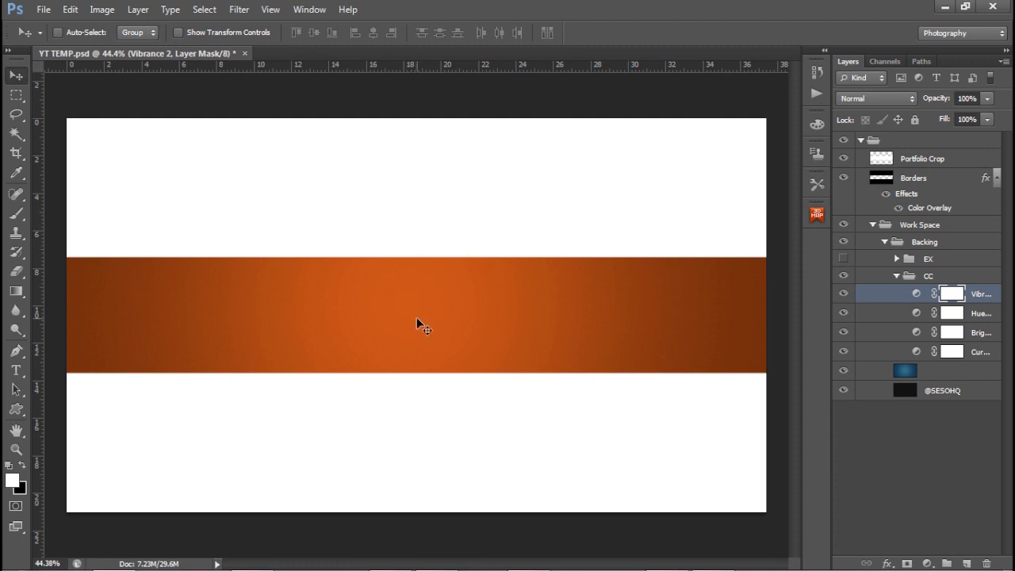
Collapse the CC group and create a new empty layer directly above the blue background layer.
click(894, 278)
click(897, 276)
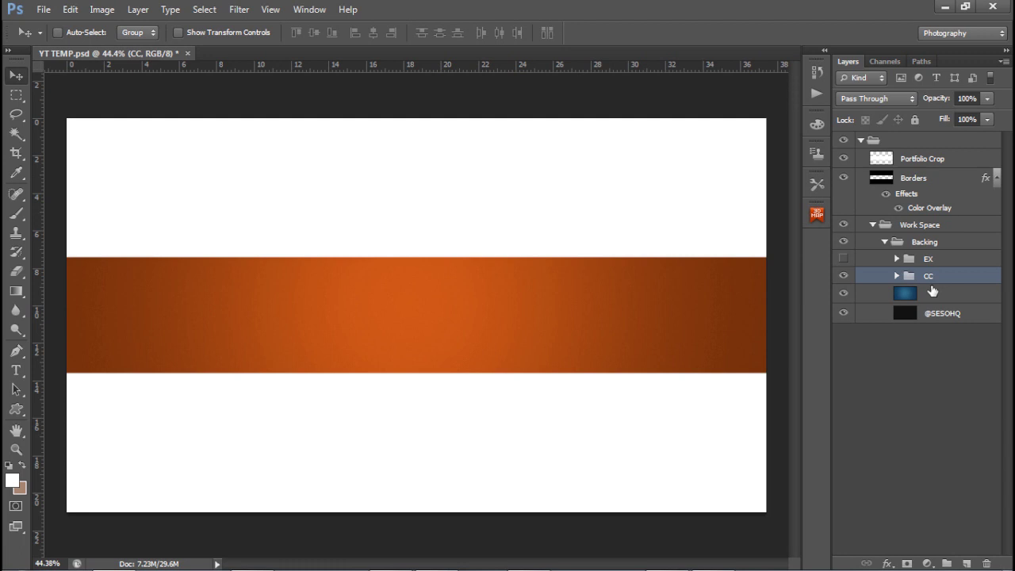
click(933, 292)
click(967, 564)
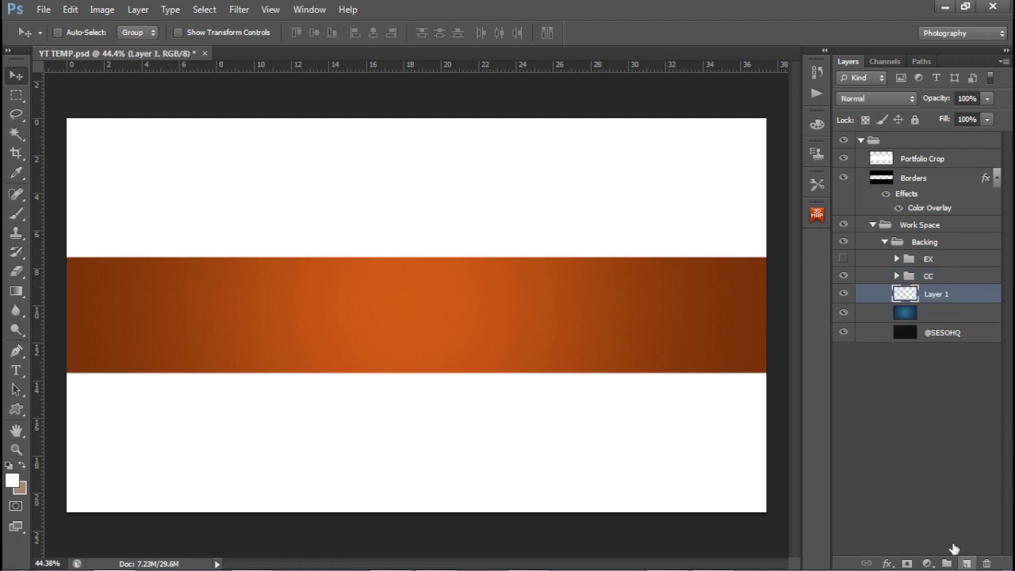
Show the guides and draw a closed Pen path along the band's upper edge to its centre, stepping down twice with short diagonals.
key(ctrl+semicolon)
key(p)
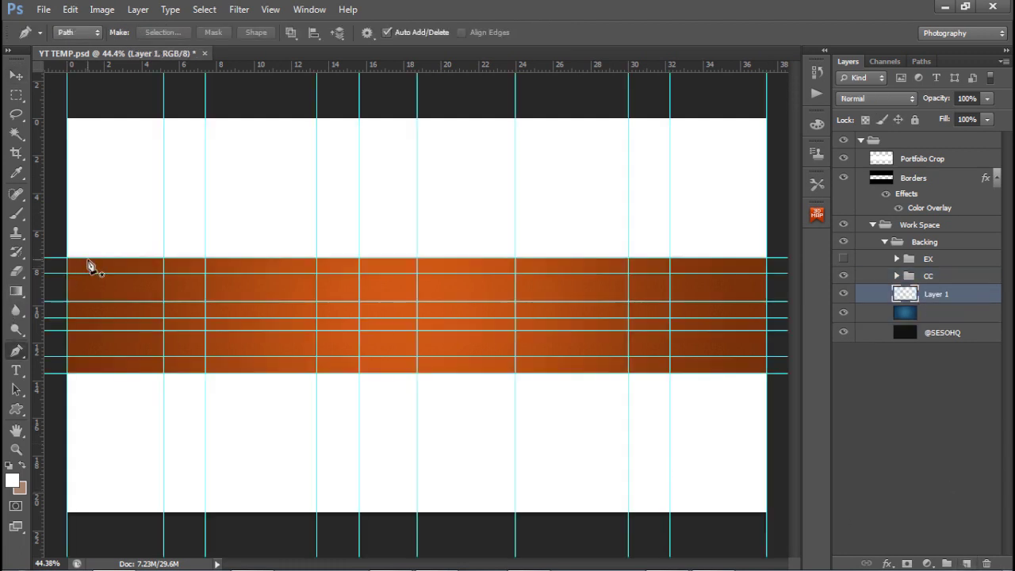
click(67, 273)
click(230, 273)
scroll(232, 279, up, 2)
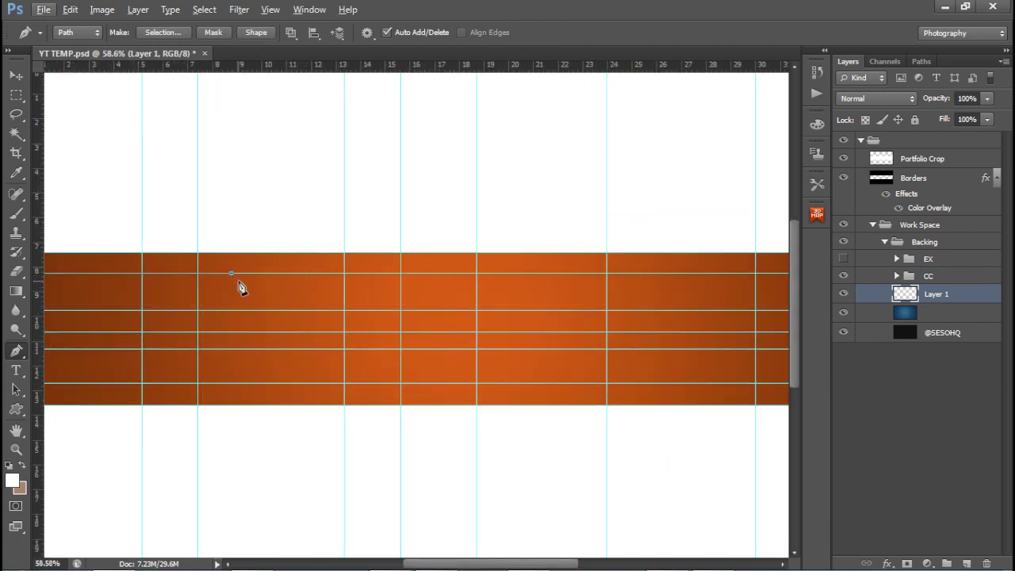
click(238, 281)
click(344, 281)
click(378, 282)
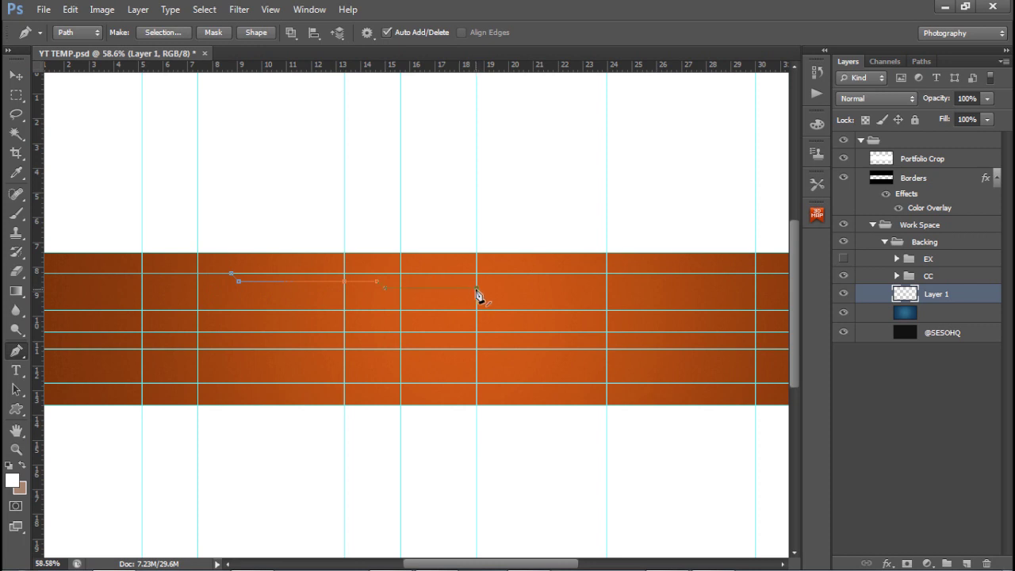
scroll(473, 293, down, 1)
scroll(473, 293, down, 1)
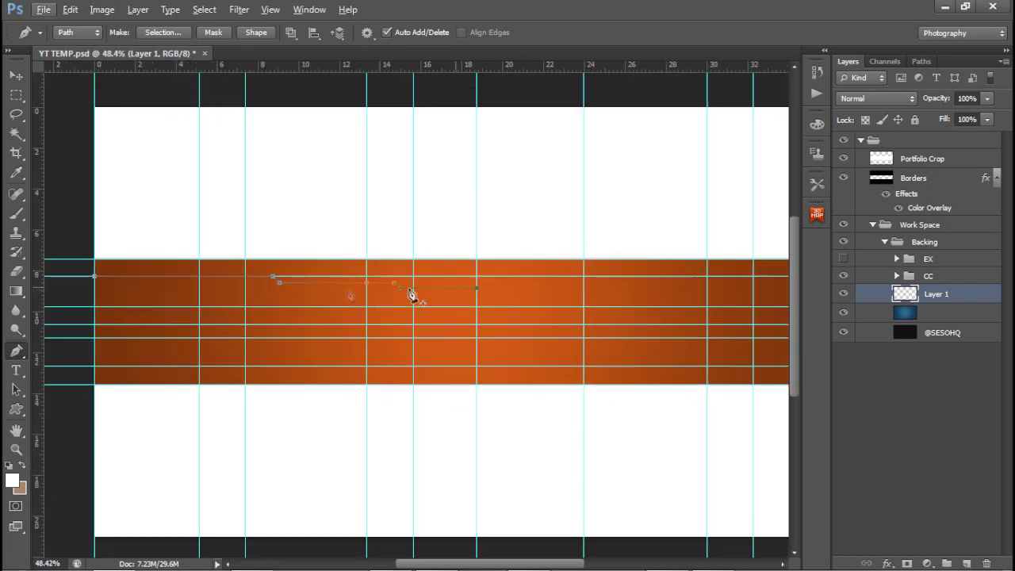
scroll(476, 279, down, 1)
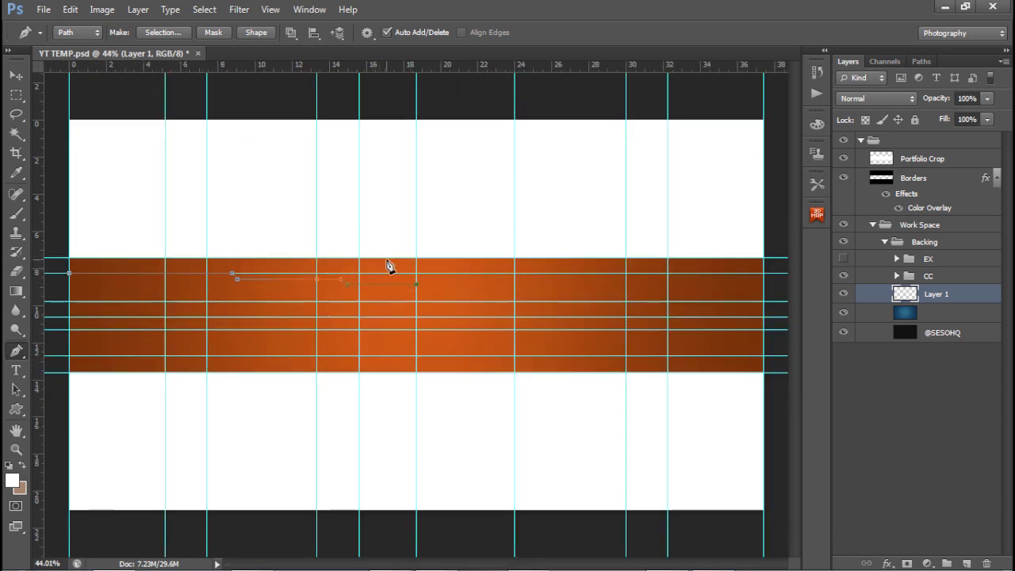
click(416, 257)
click(69, 257)
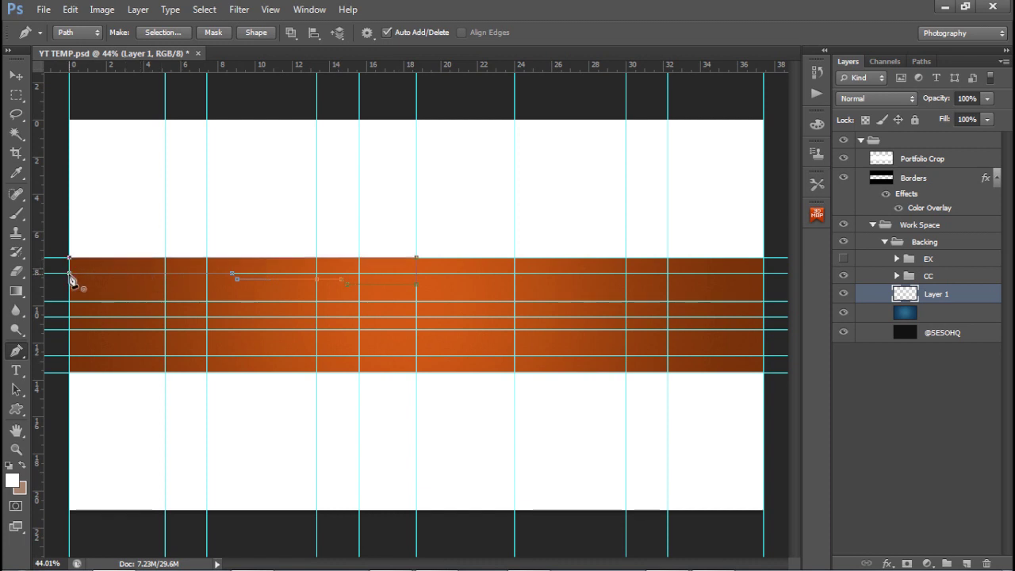
click(70, 277)
Fill the stepped path with black at 100% opacity in Normal mode and delete the path.
right_click(496, 268)
click(539, 350)
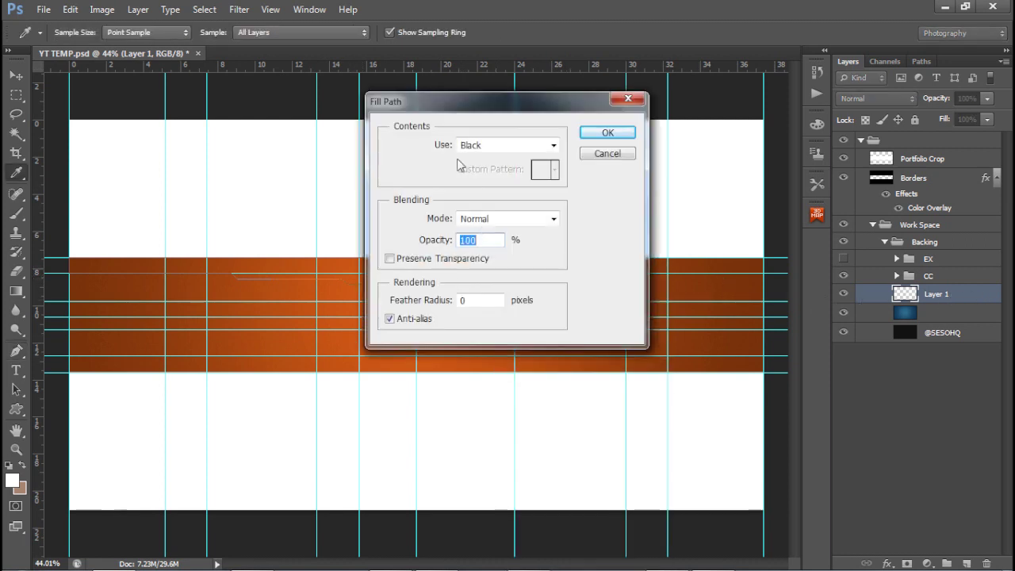
click(471, 147)
click(492, 254)
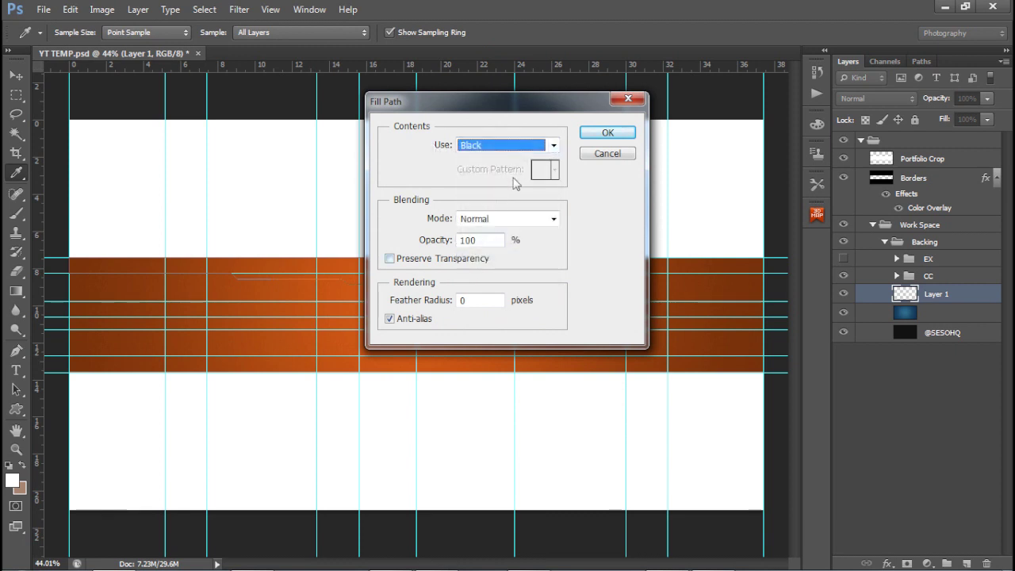
click(596, 141)
right_click(474, 211)
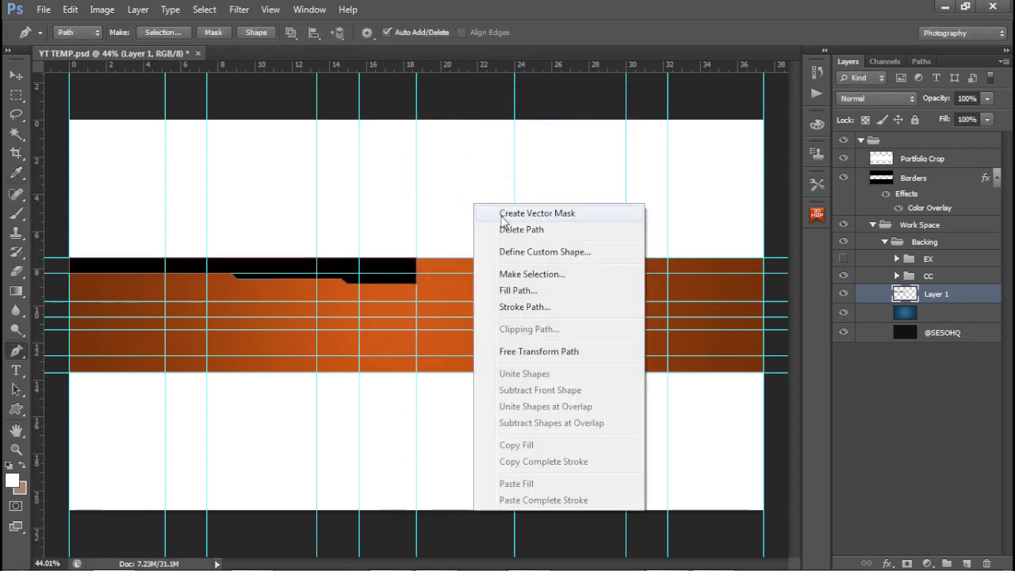
click(489, 231)
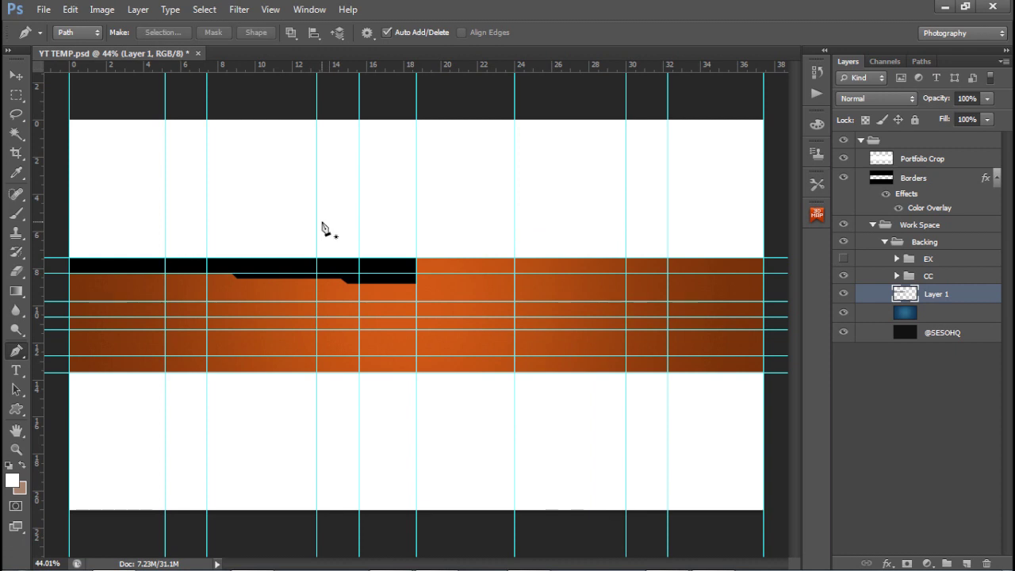
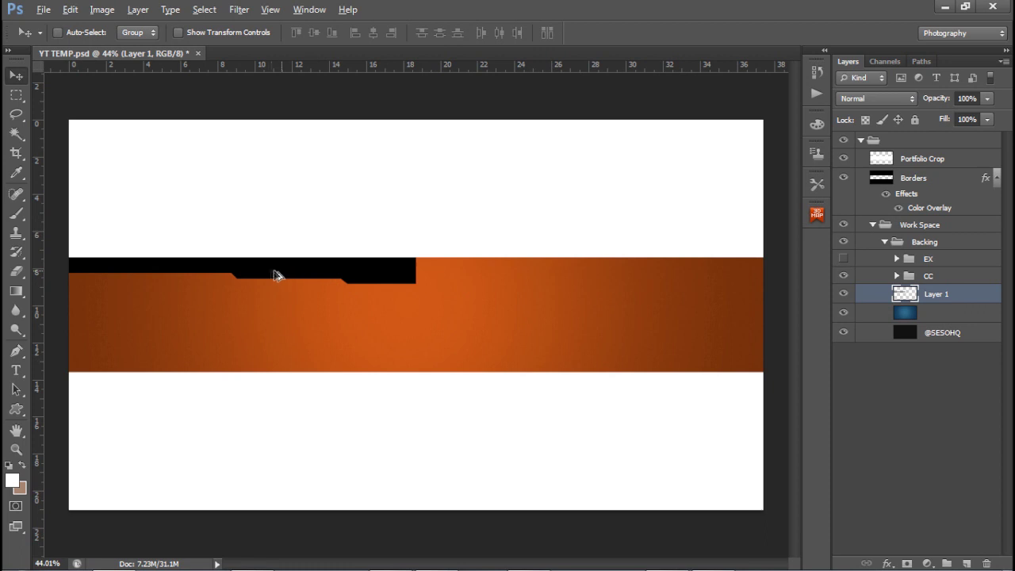
Duplicate the black stepped shape and place the copy along the upper edge of the band's right half.
drag(400, 280, 415, 333)
key(ctrl+z)
drag(242, 272, 587, 285)
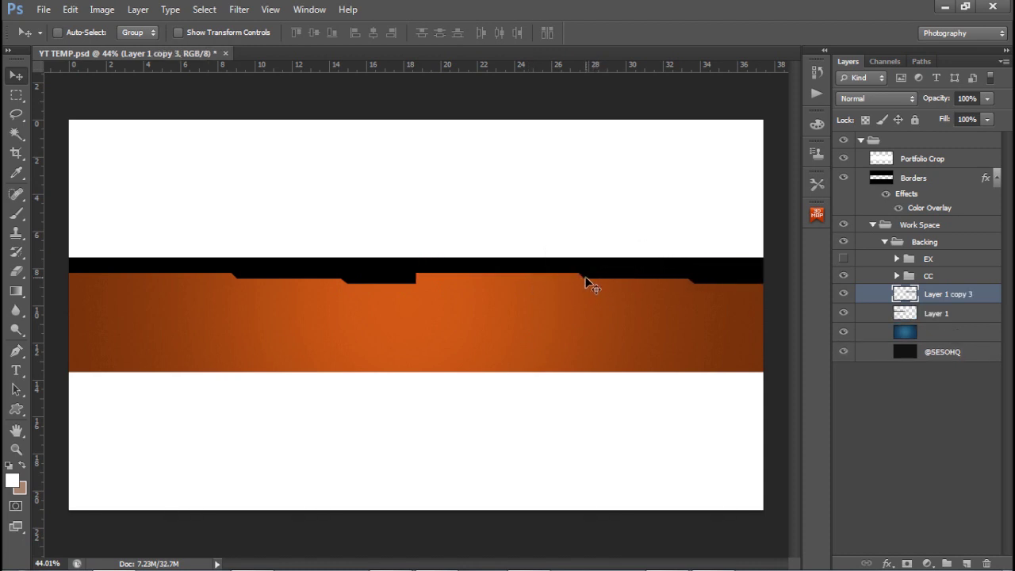
right_click(594, 278)
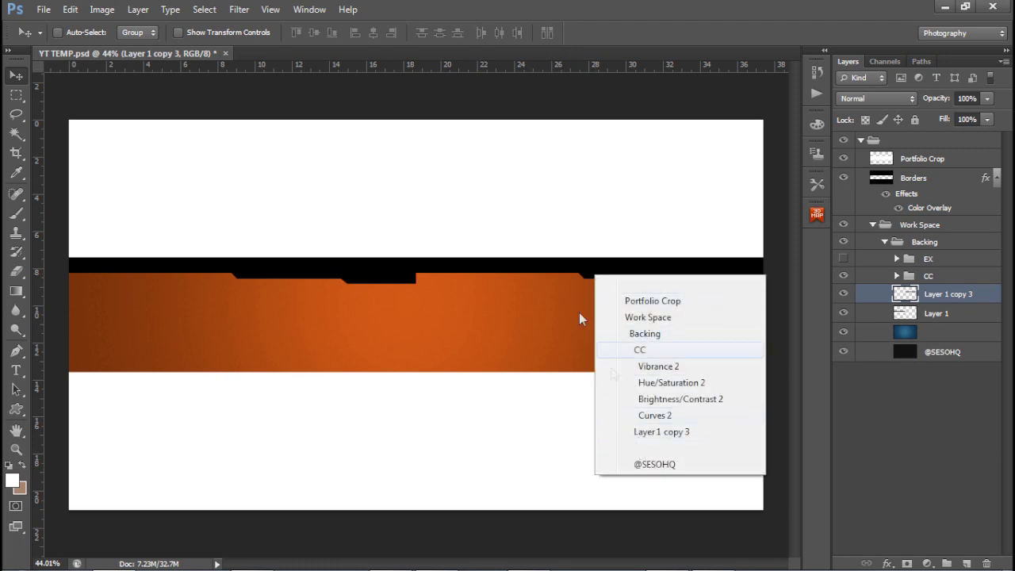
click(579, 313)
Flip the copied shape horizontally to mirror the original and merge the two shape layers.
key(ctrl+t)
right_click(522, 267)
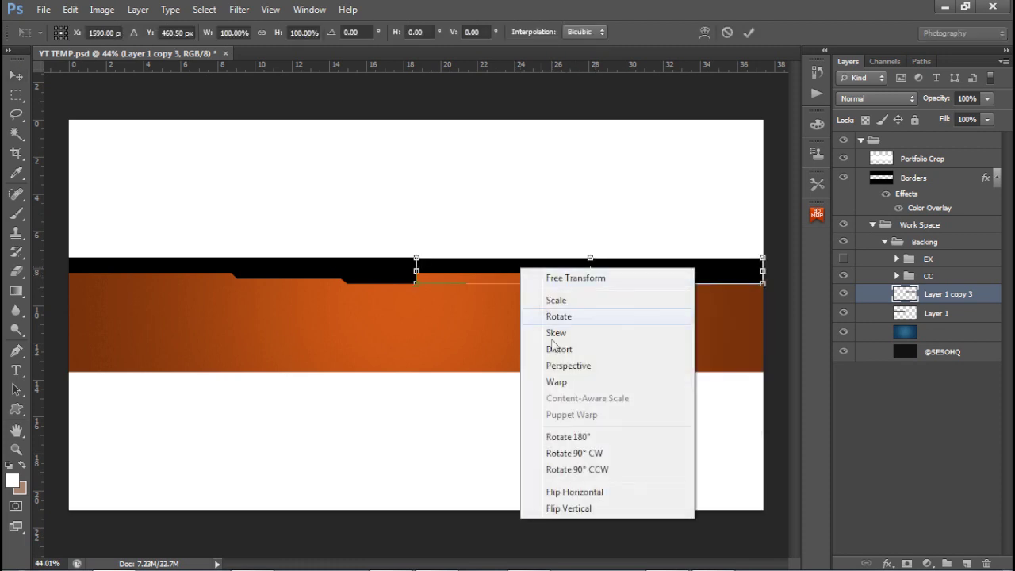
click(575, 491)
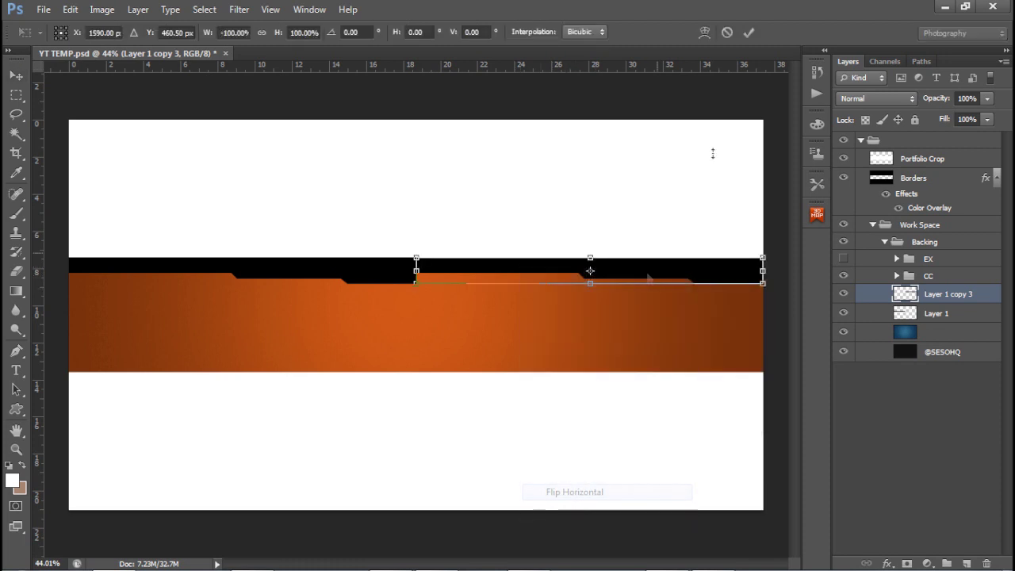
click(749, 32)
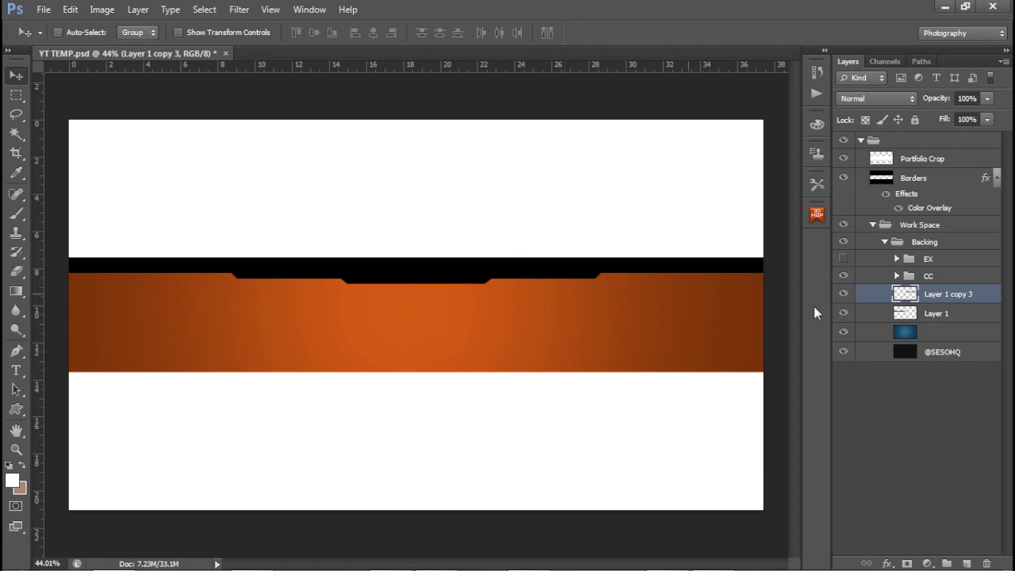
shift+click(962, 318)
key(ctrl+e)
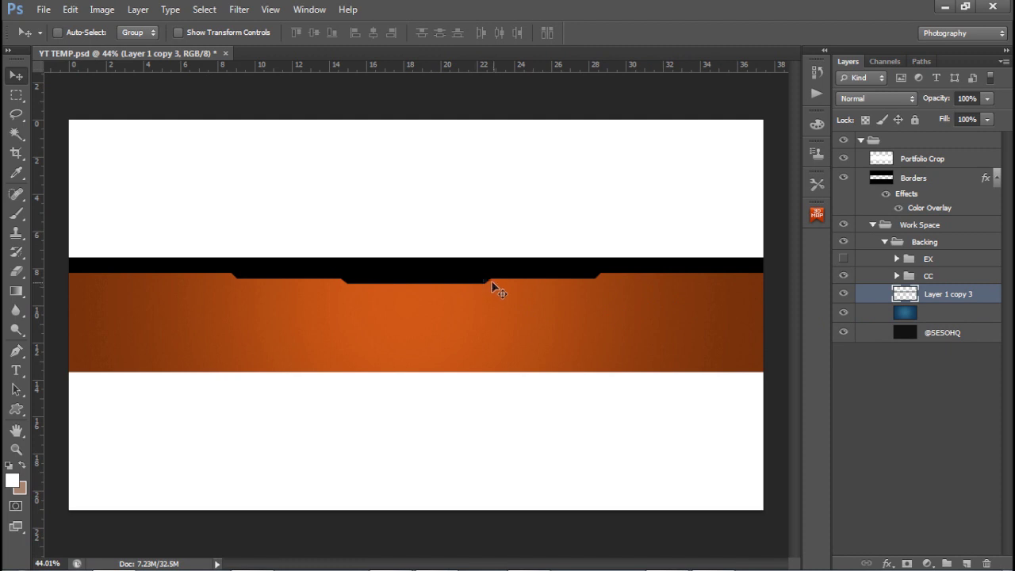
Nudge the merged black stepped border upward so that a thinner strip overlaps the orange band's upper edge.
click(446, 278)
key(Up)
key(Up)
key(Up)
key(Up)
key(Up)
key(Up)
key(Up)
key(Up)
key(Up)
key(Up)
key(Up)
key(Up)
key(Up)
key(Up)
key(Up)
key(Up)
key(Up)
key(Up)
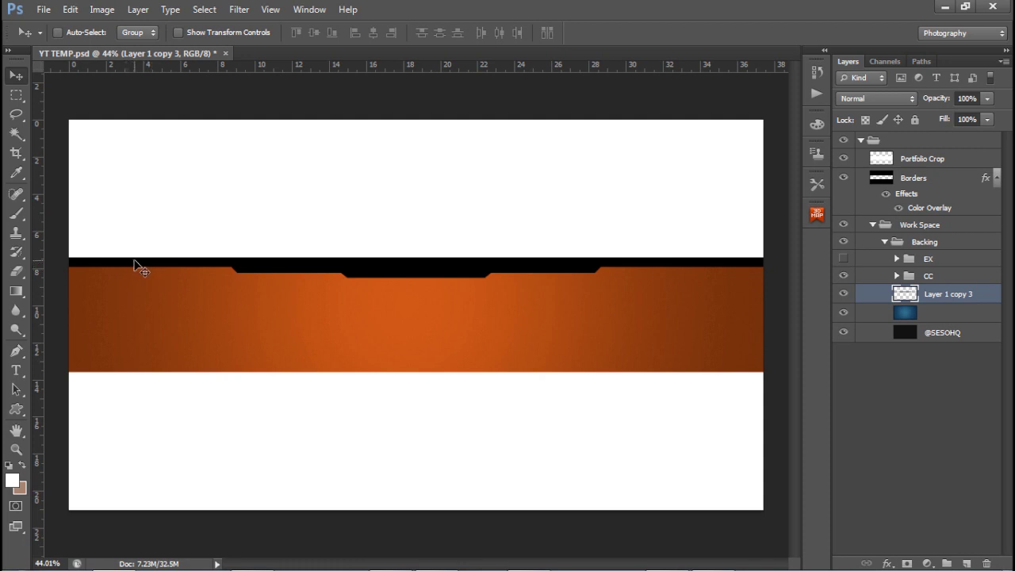
Select the full-width white area above the band with the Rectangular Marquee, trim the border's excess there, and deselect.
click(16, 96)
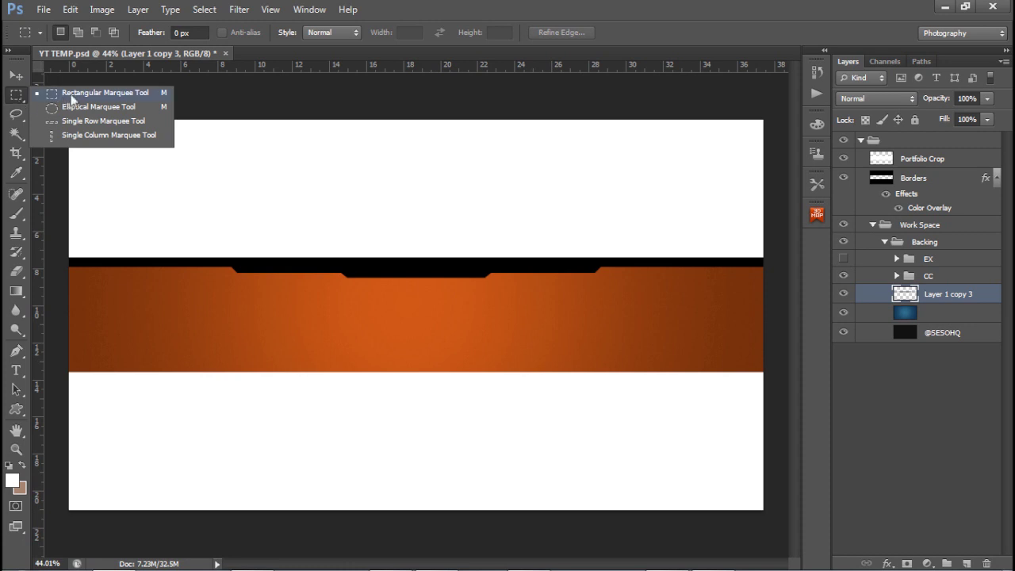
click(69, 95)
drag(70, 120, 778, 256)
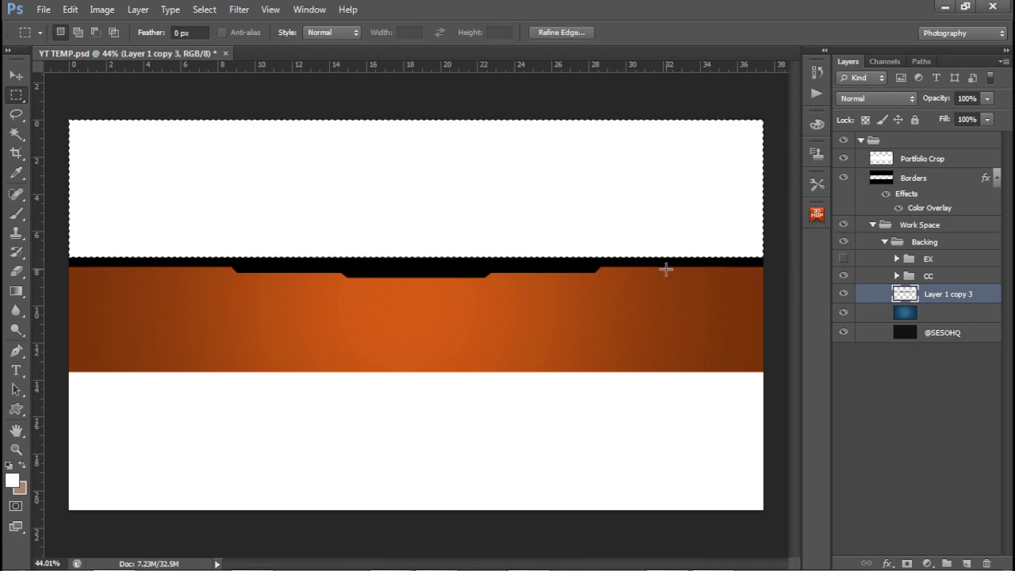
key(v)
key(ctrl+d)
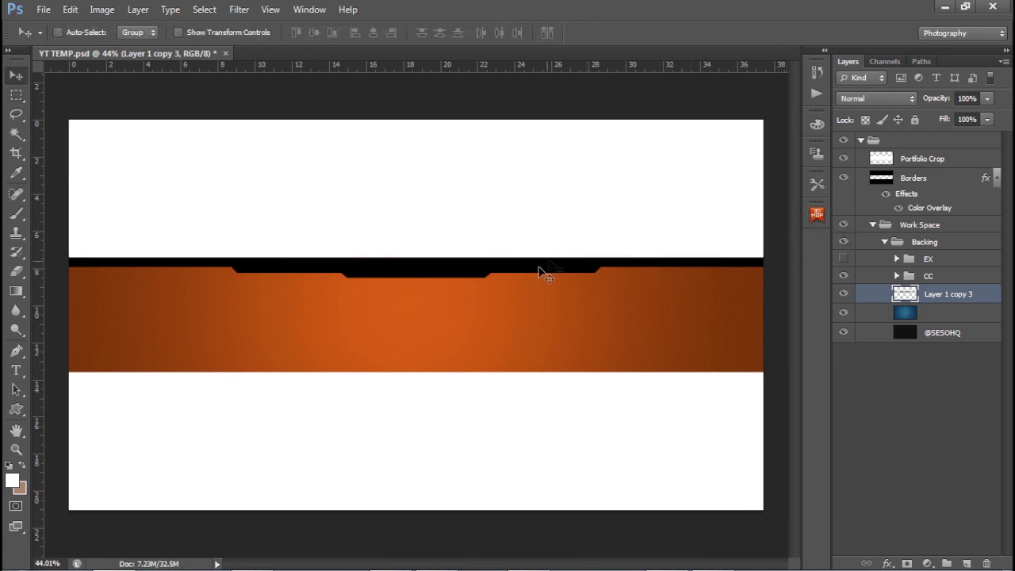
Duplicate the stepped border along the band's lower edge and flip the copy vertically to mirror the upper border.
drag(532, 284, 494, 367)
alt+click(494, 367)
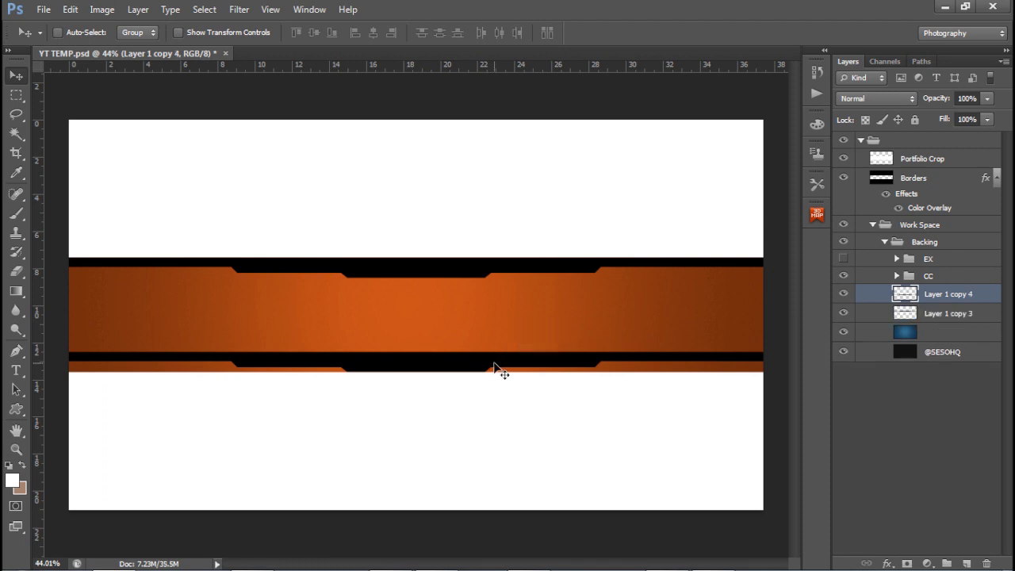
key(ctrl+t)
right_click(495, 368)
click(531, 351)
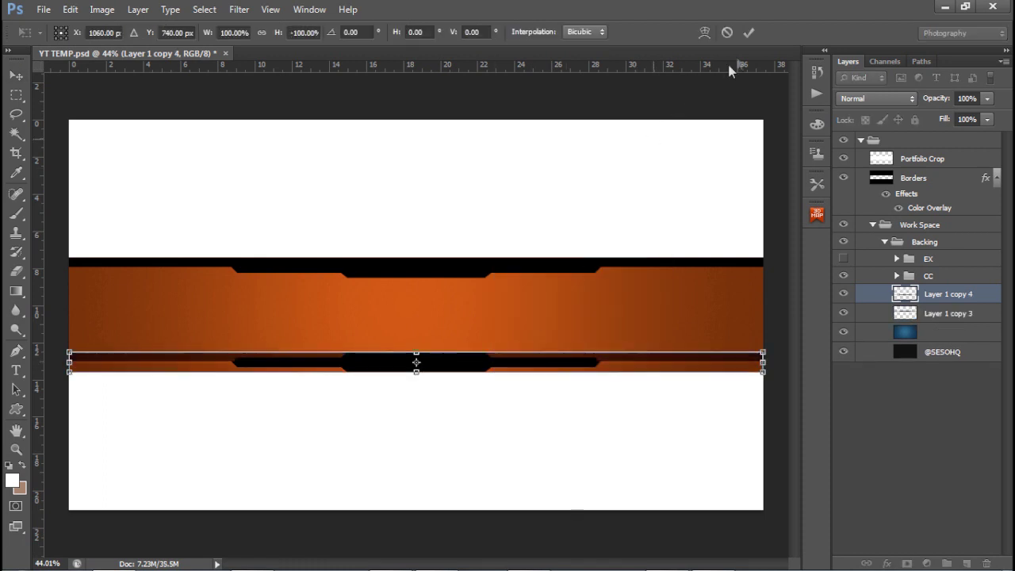
click(749, 31)
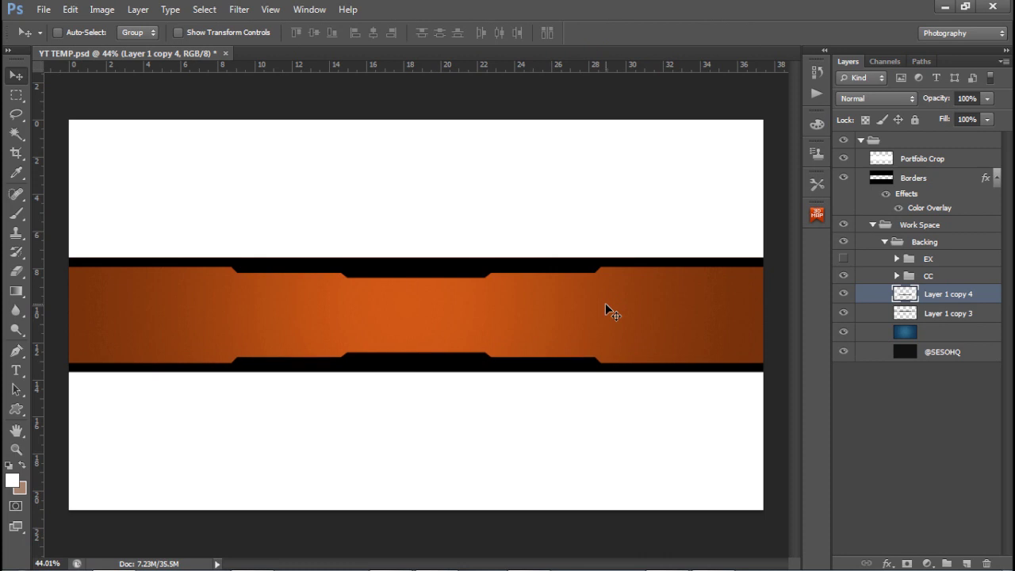
Merge the upper and lower border layers and set the merged layer's fill to 35%.
shift+click(879, 313)
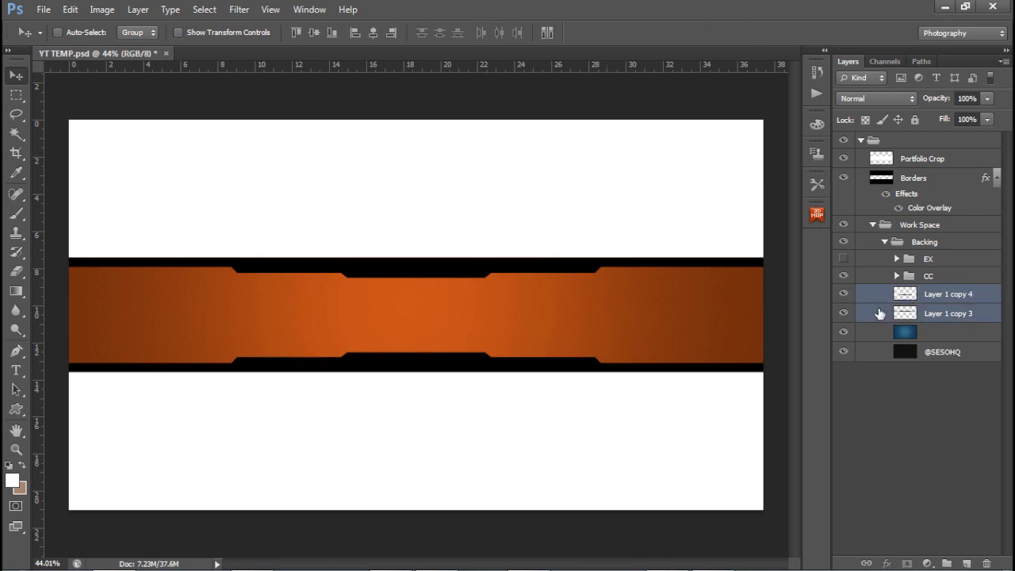
key(ctrl+e)
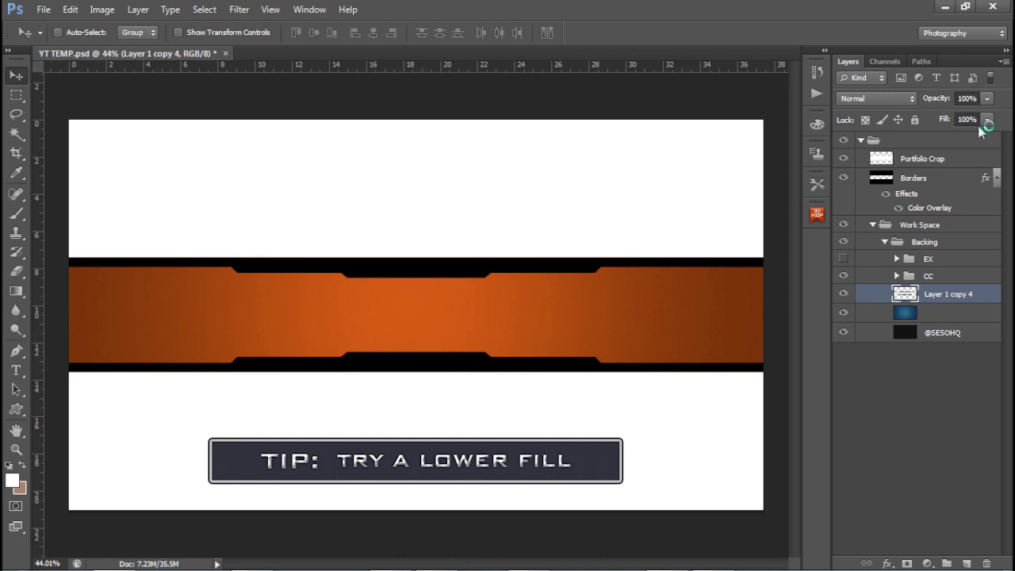
click(967, 119)
text(35)
Add a 1 px outside Stroke in white (ffffff) with Soft Light blend mode to the merged border layer.
double_click(876, 299)
mouse_move(650, 177)
mouse_down()
mouse_move(720, 219)
mouse_move(642, 150)
mouse_move(635, 170)
mouse_up()
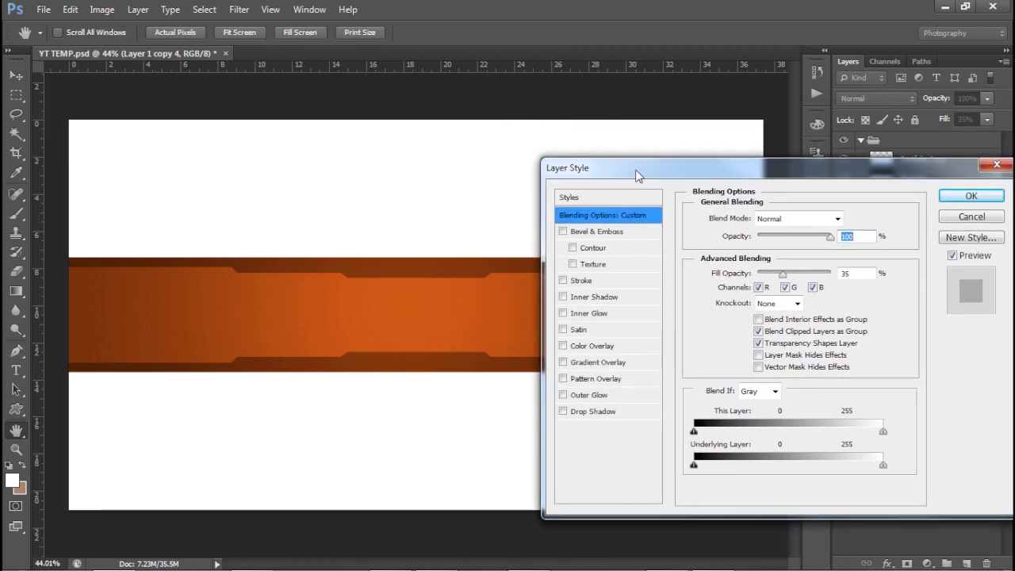
click(585, 282)
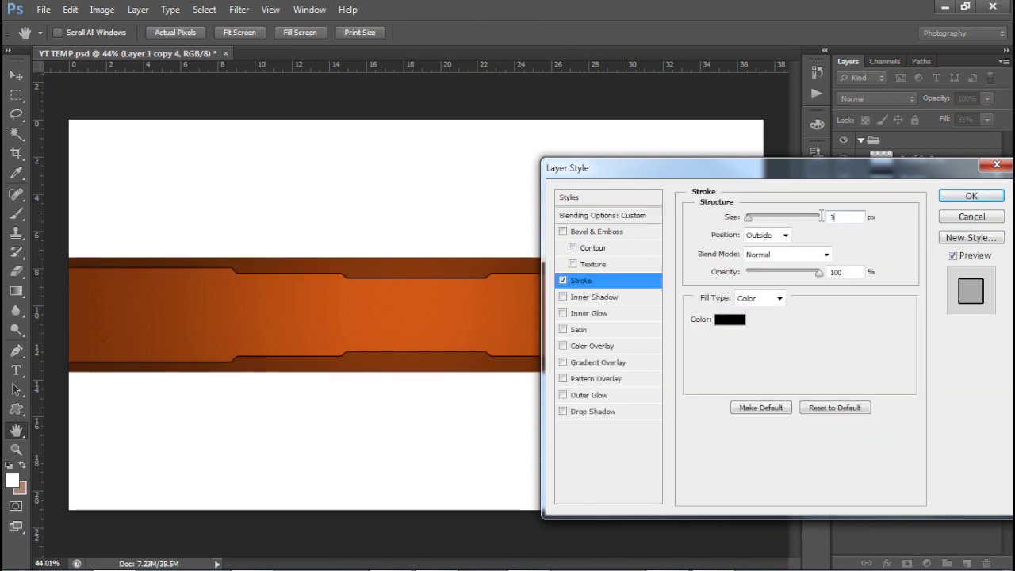
click(729, 320)
click(246, 161)
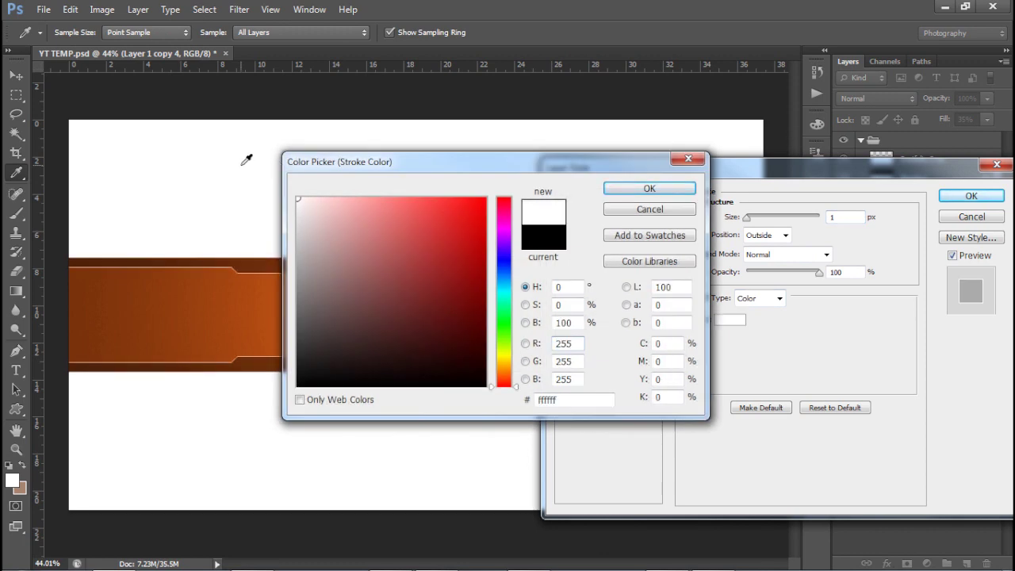
click(649, 190)
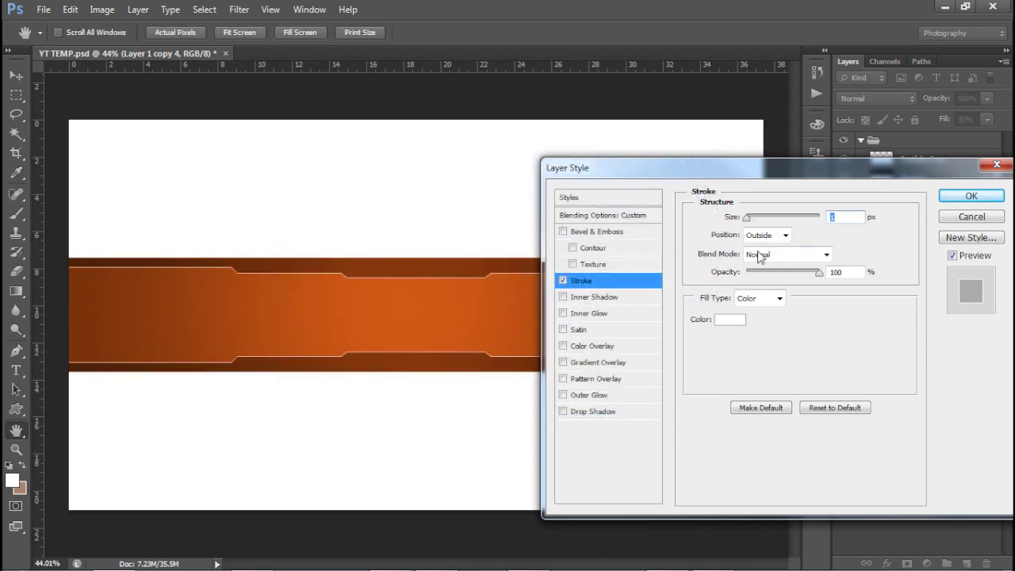
click(760, 255)
click(760, 196)
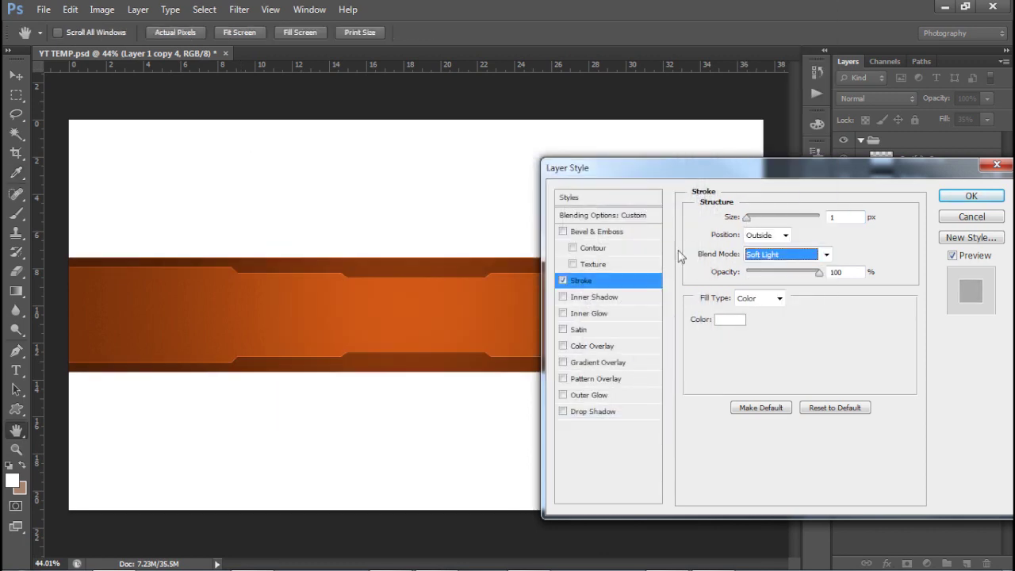
Add a Drop Shadow with distance 0 px, spread 5% and size 10 px, and apply the layer style.
click(601, 412)
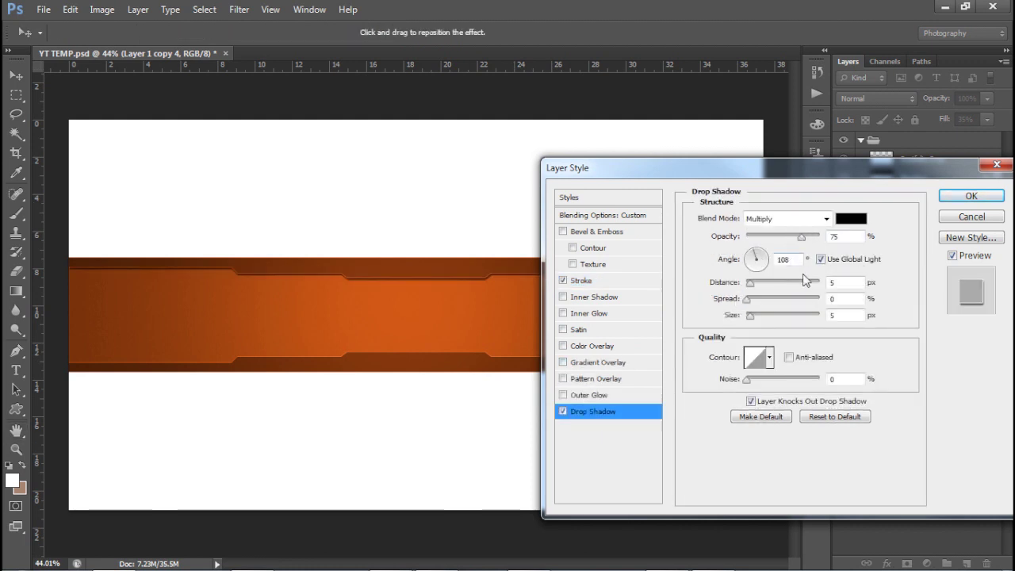
text(0)
key(Tab)
text(5)
key(Tab)
text(1)
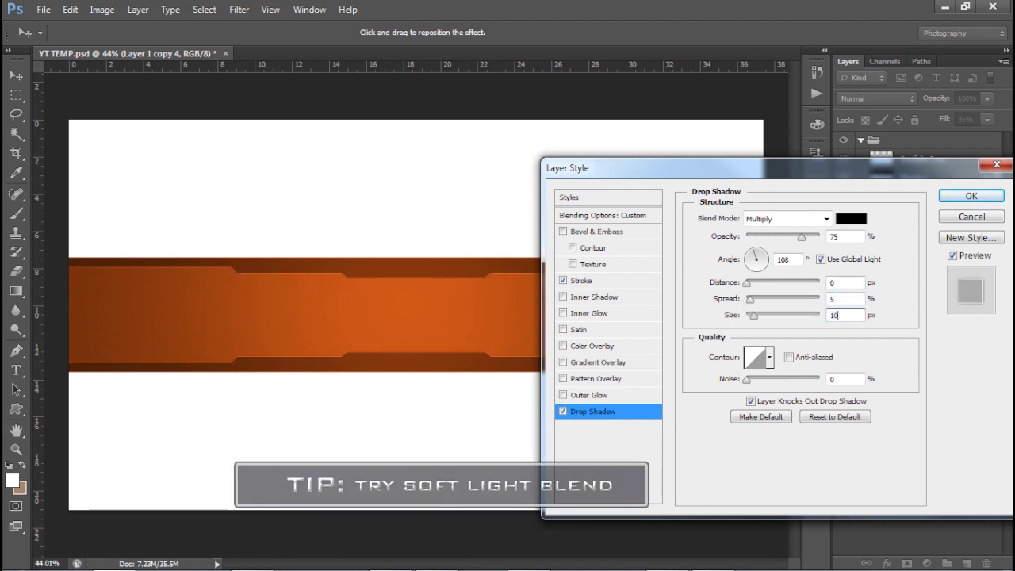
text(0)
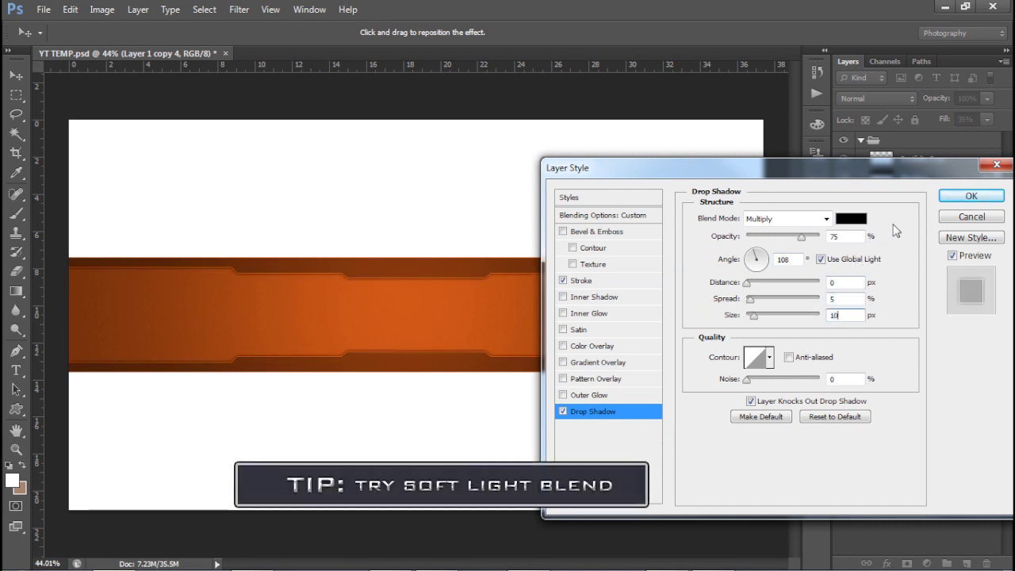
click(972, 196)
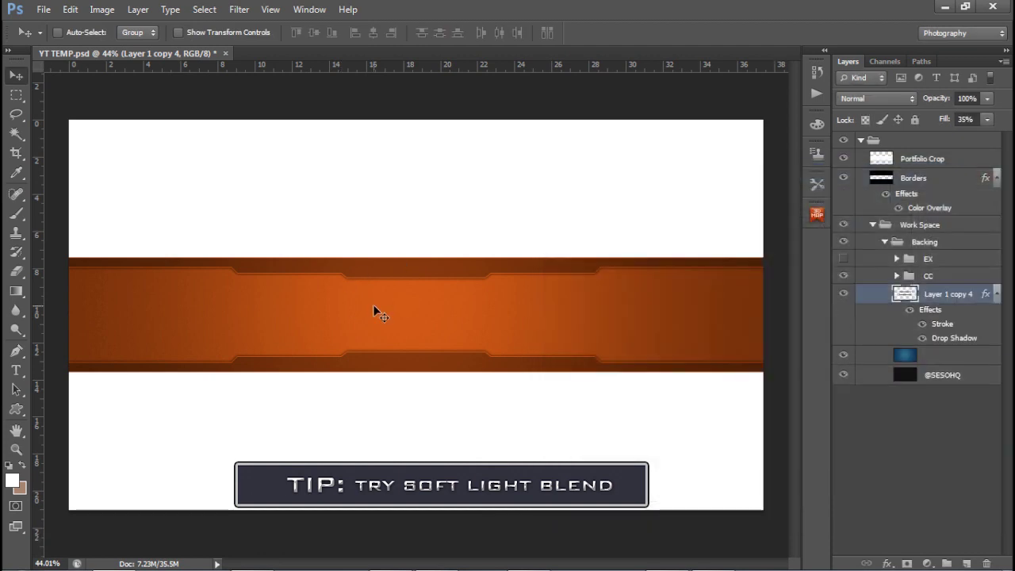
Inspect the styled borders and compare them with the example banner by briefly showing the EX group.
scroll(373, 304, up, 1)
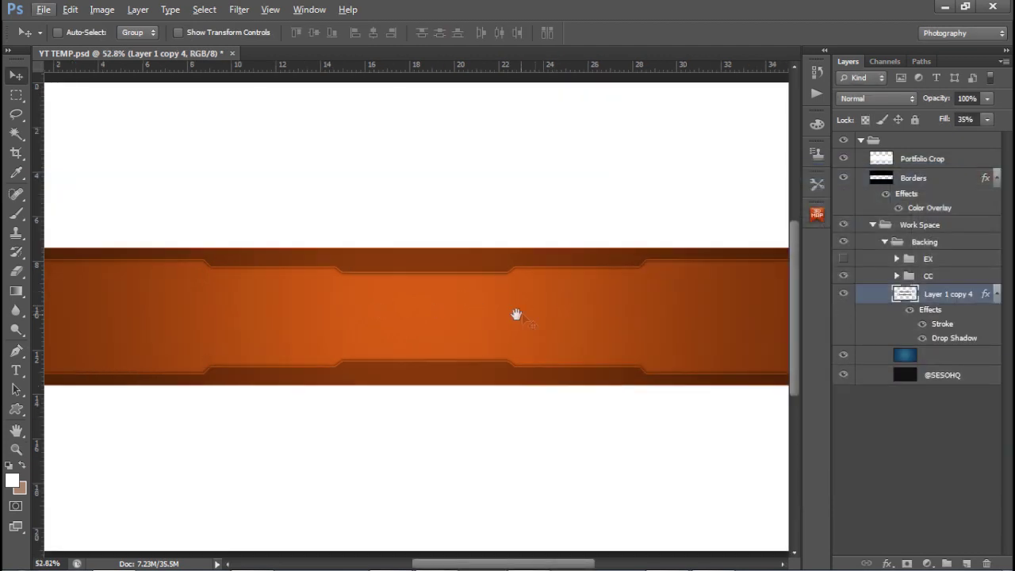
drag(503, 310, 494, 310)
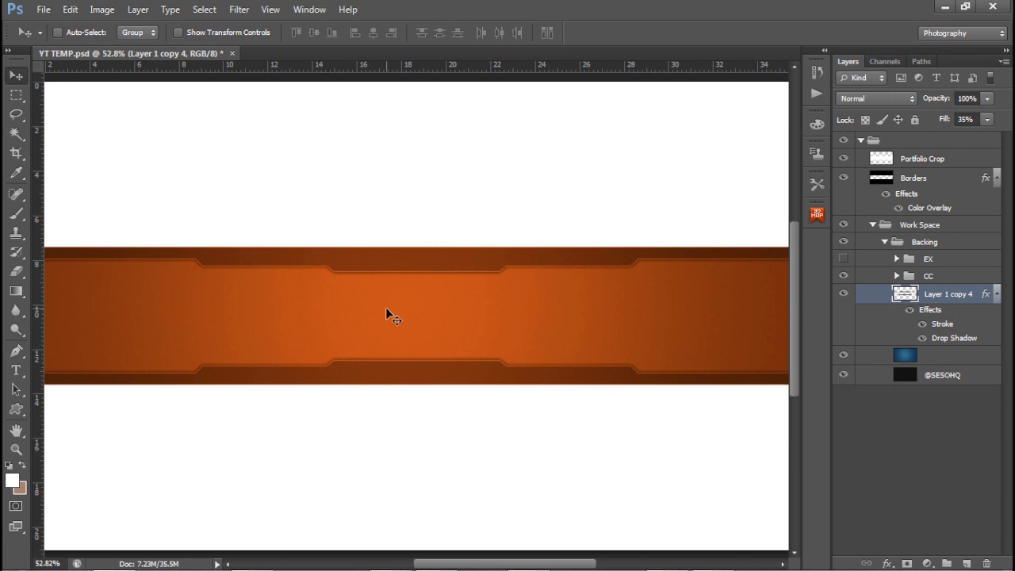
scroll(385, 306, down, 1)
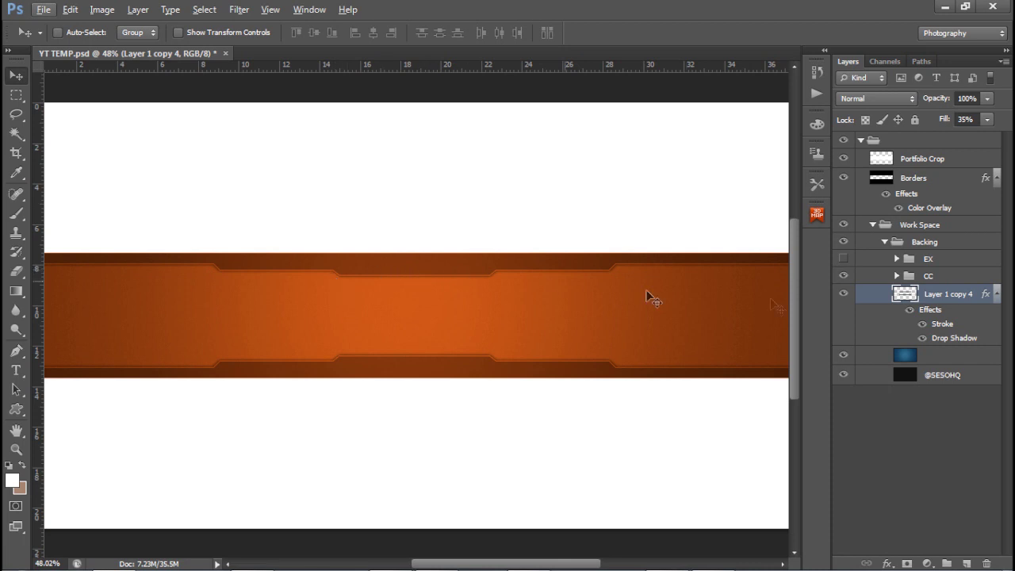
click(844, 260)
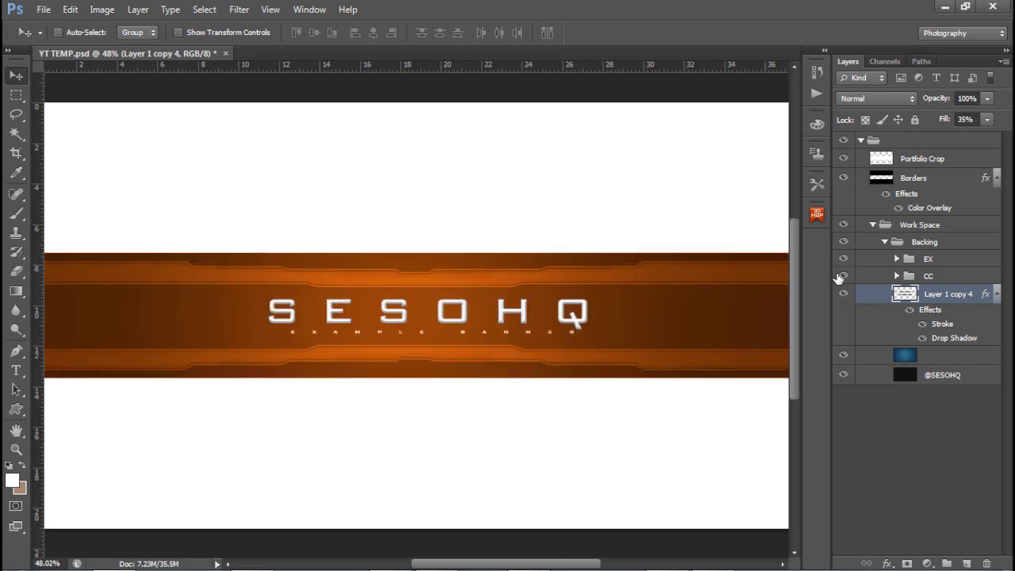
click(844, 275)
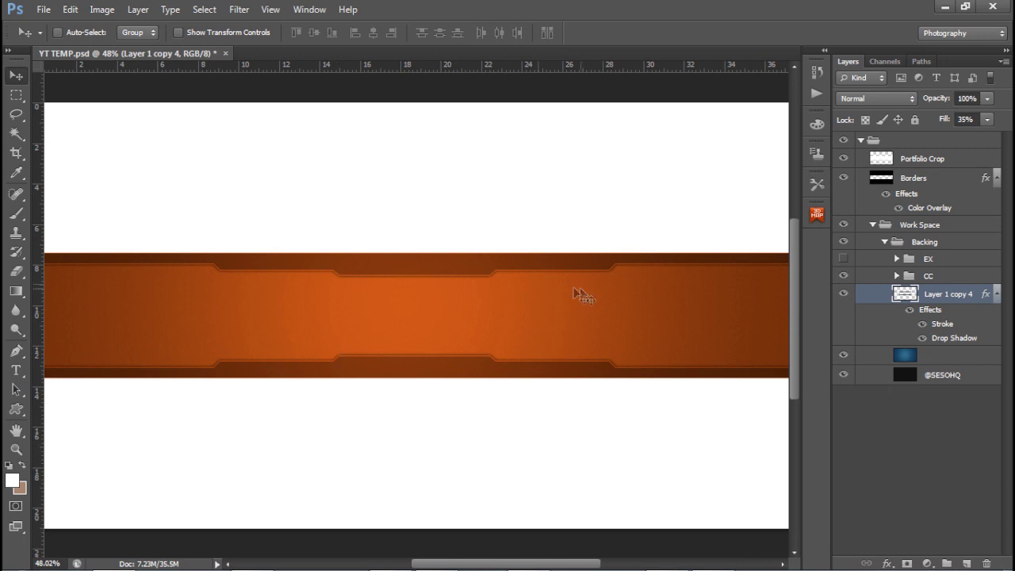
On a new layer with guides shown, draw a closed Pen path across the band's left half, narrowing with short diagonals toward the centre.
click(967, 563)
key(ctrl+semicolon)
key(ctrl+0)
scroll(389, 305, down, 1)
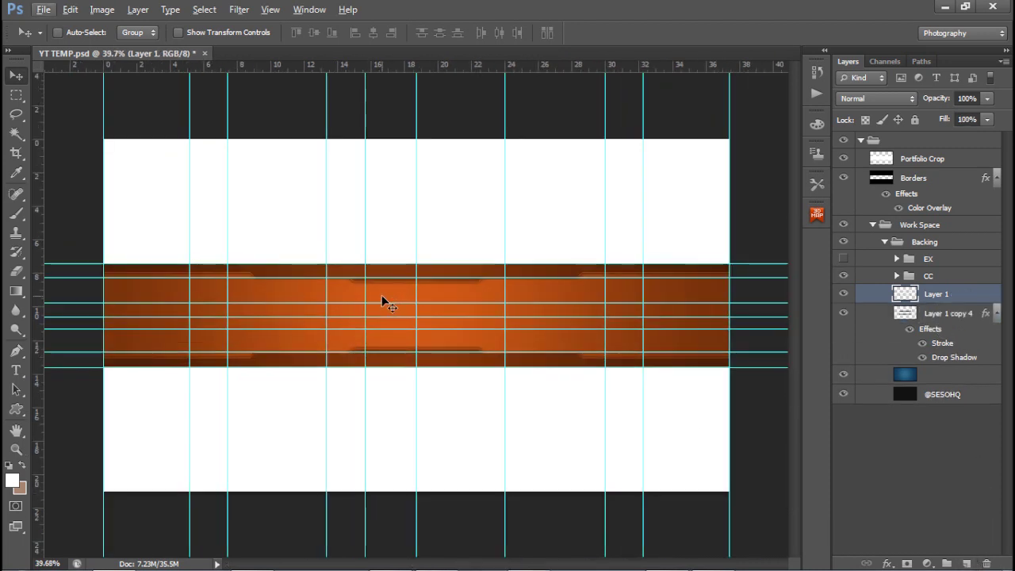
key(p)
click(103, 290)
shift+click(326, 289)
click(334, 293)
click(416, 293)
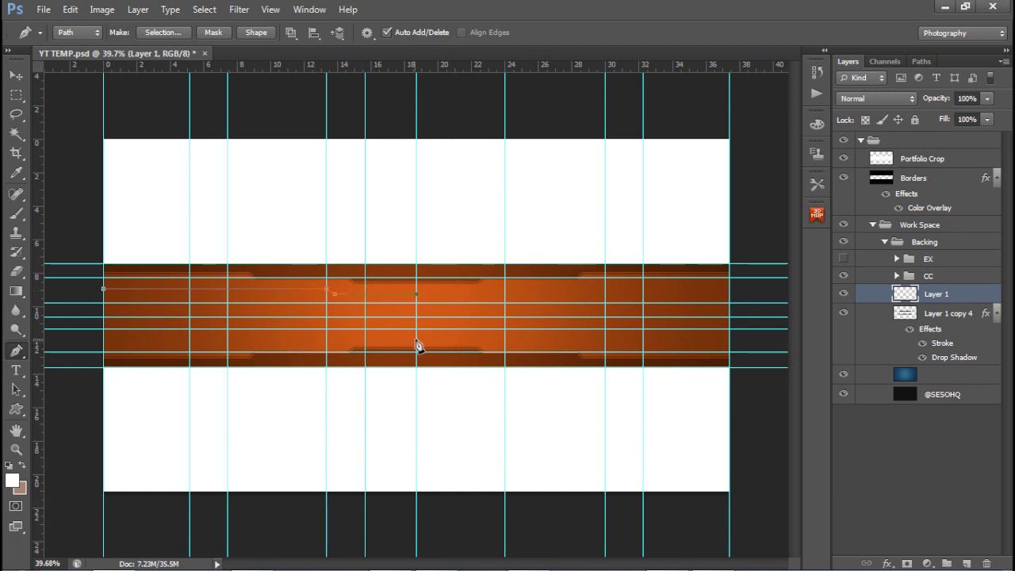
click(417, 340)
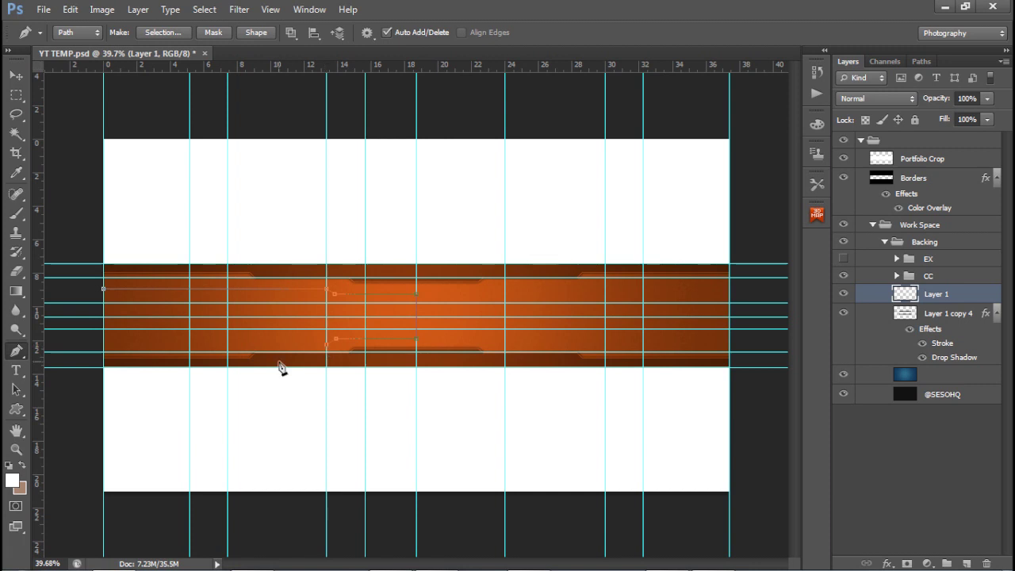
click(103, 344)
click(103, 289)
Fill the path with black at 100% opacity in Normal mode, delete the path and hide the guides.
right_click(563, 309)
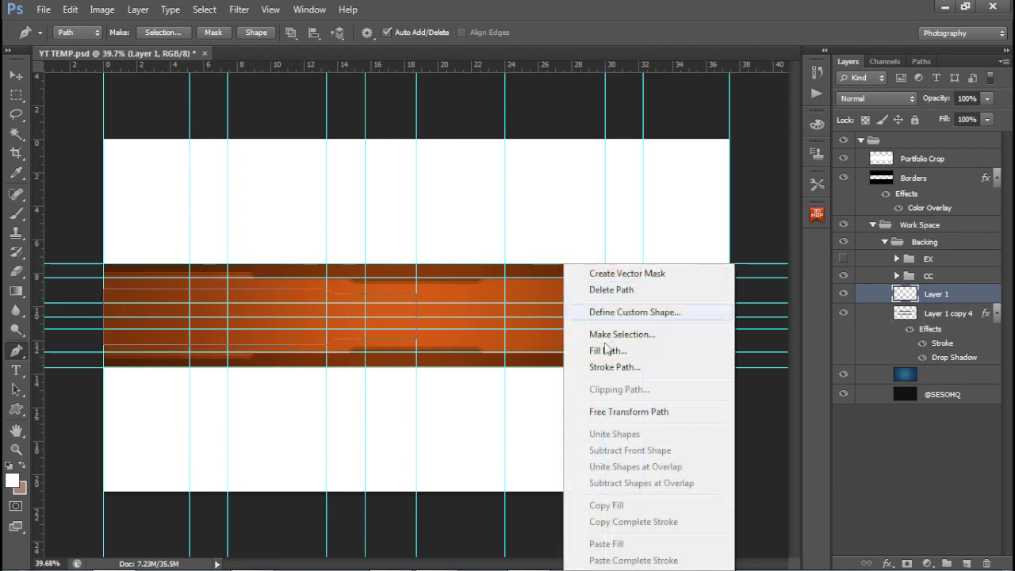
click(606, 349)
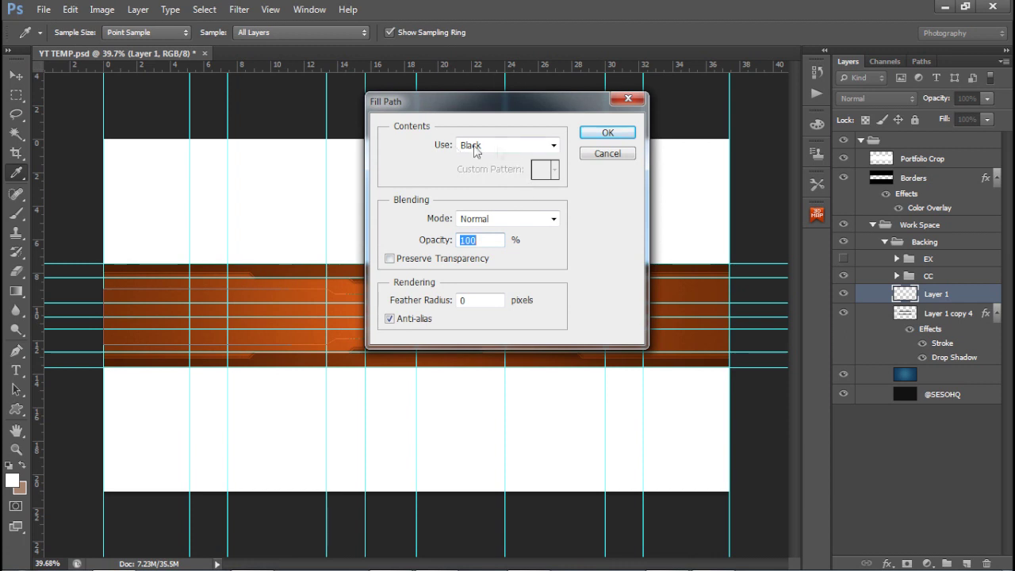
click(611, 133)
right_click(560, 215)
click(588, 240)
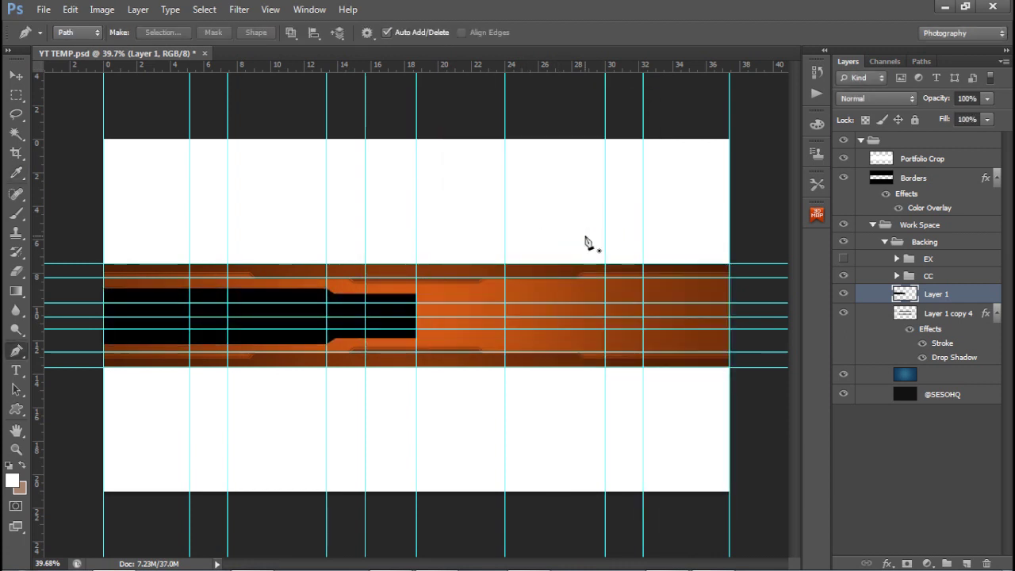
key(ctrl+semicolon)
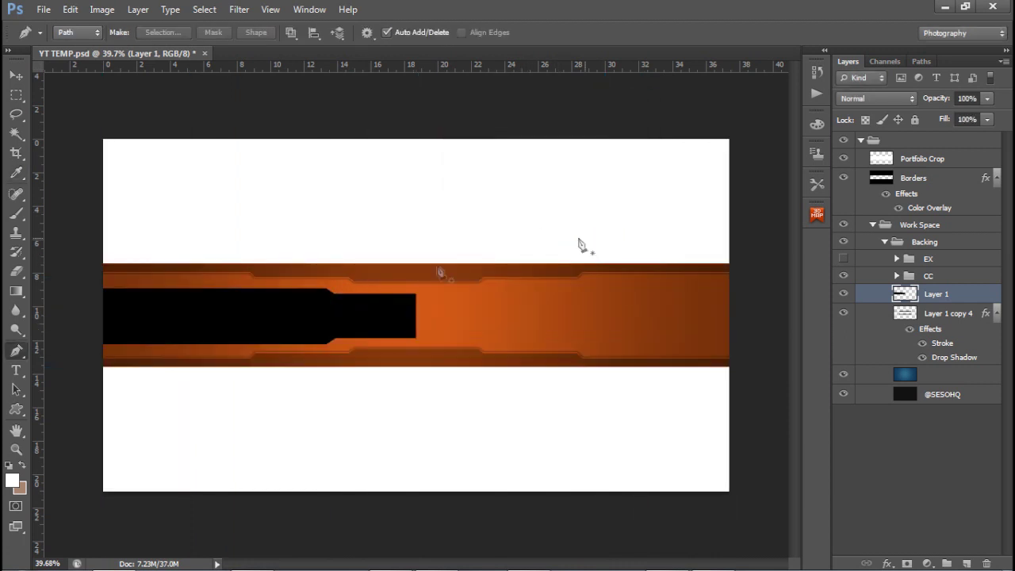
Duplicate the black central shape onto the band's right half and flip the copy horizontally.
key(v)
drag(202, 320, 547, 322)
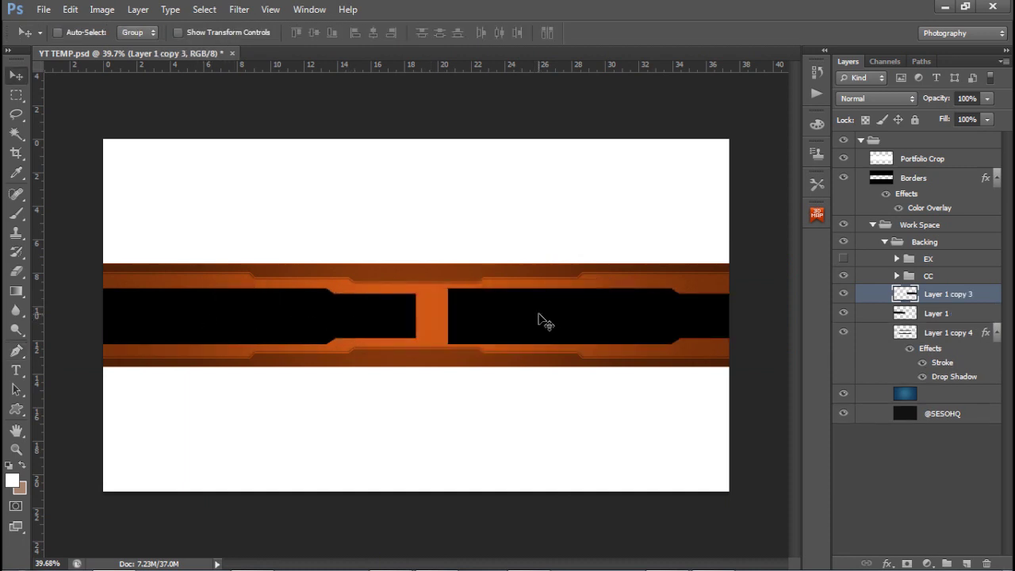
key(ctrl+t)
right_click(539, 323)
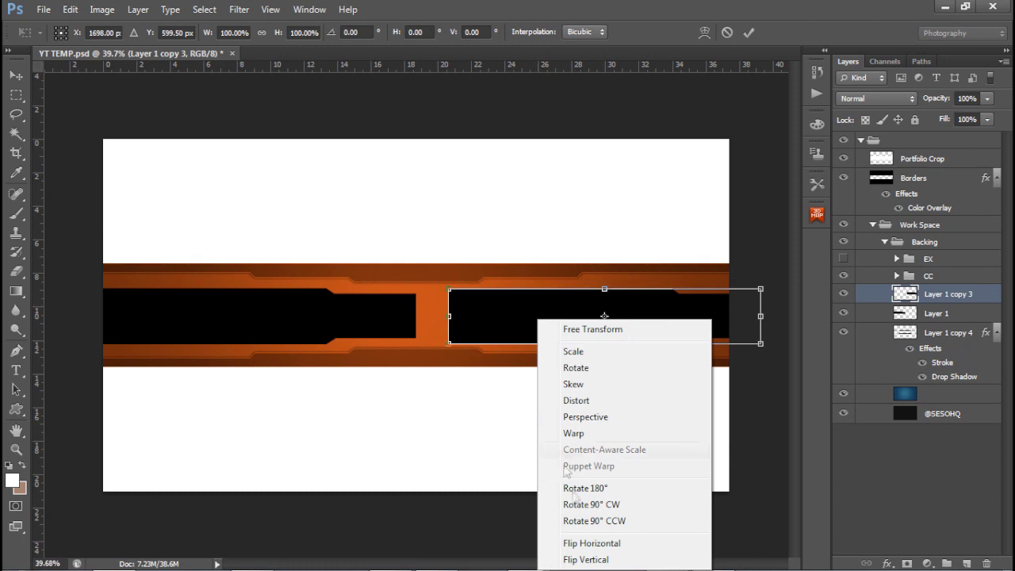
click(579, 544)
click(747, 31)
Move the mirrored copy inward to meet the original at the band's centre and check the join up close.
drag(522, 310, 481, 311)
key(super)
key(super)
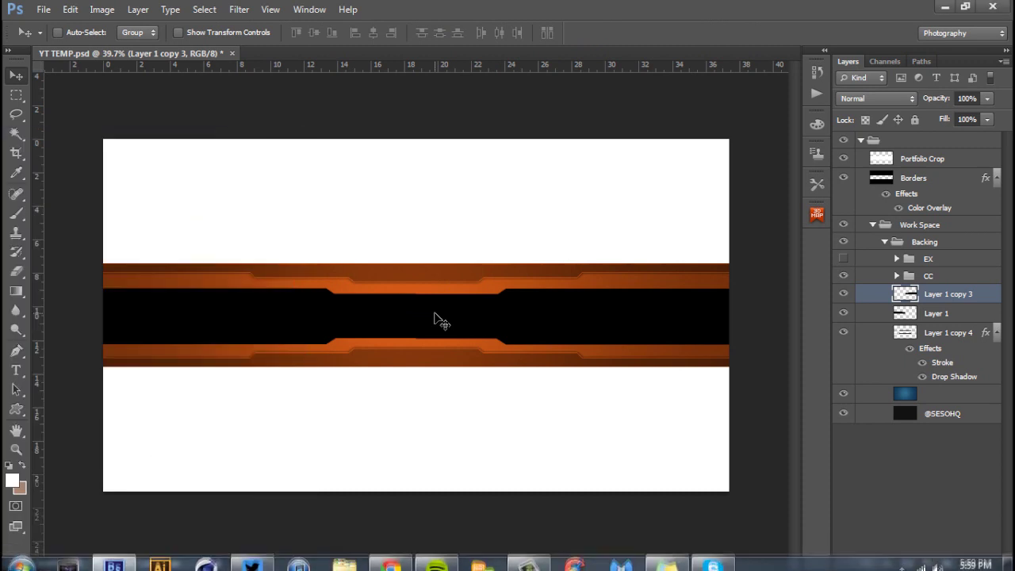
scroll(439, 318, up, 3)
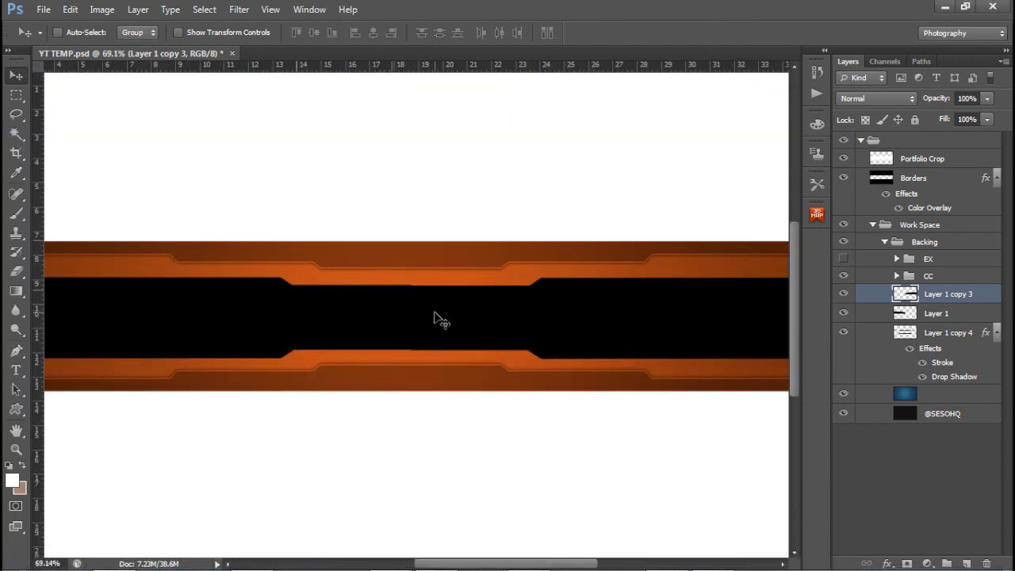
scroll(413, 356, up, 1)
scroll(417, 360, down, 3)
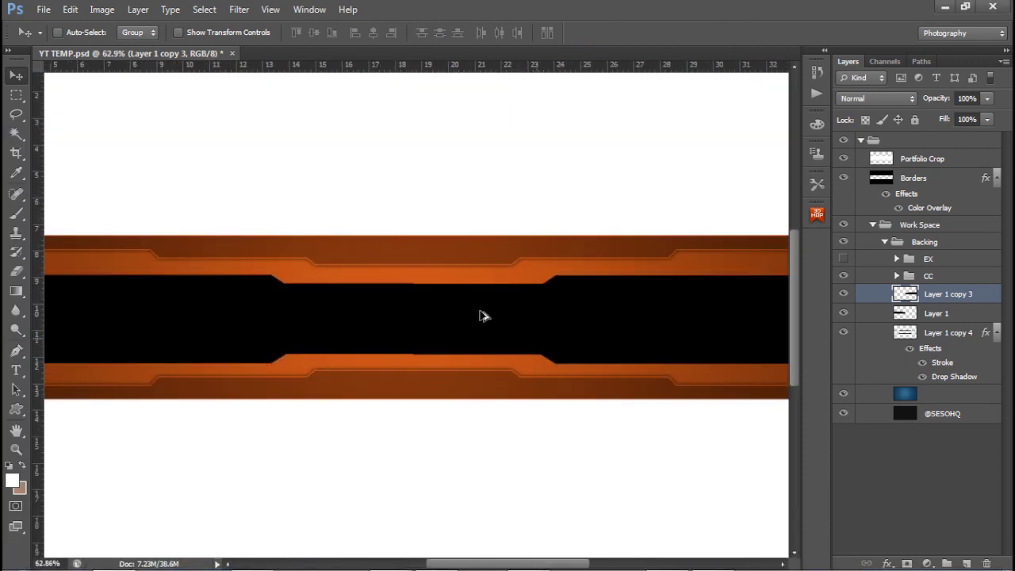
Merge the two black central halves into one layer and apply the stepped border layer's copied style to it.
ctrl+click(883, 317)
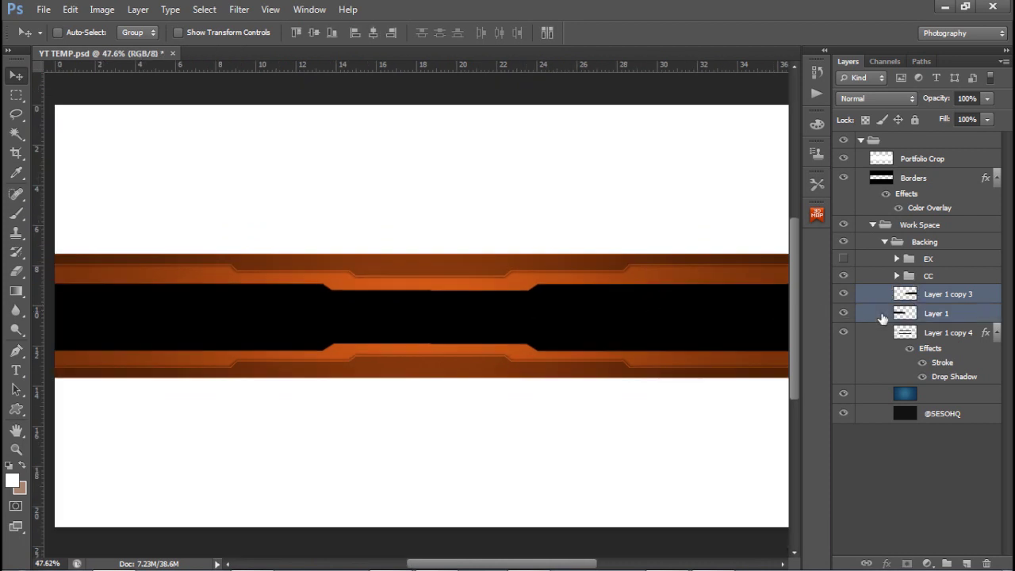
key(ctrl+e)
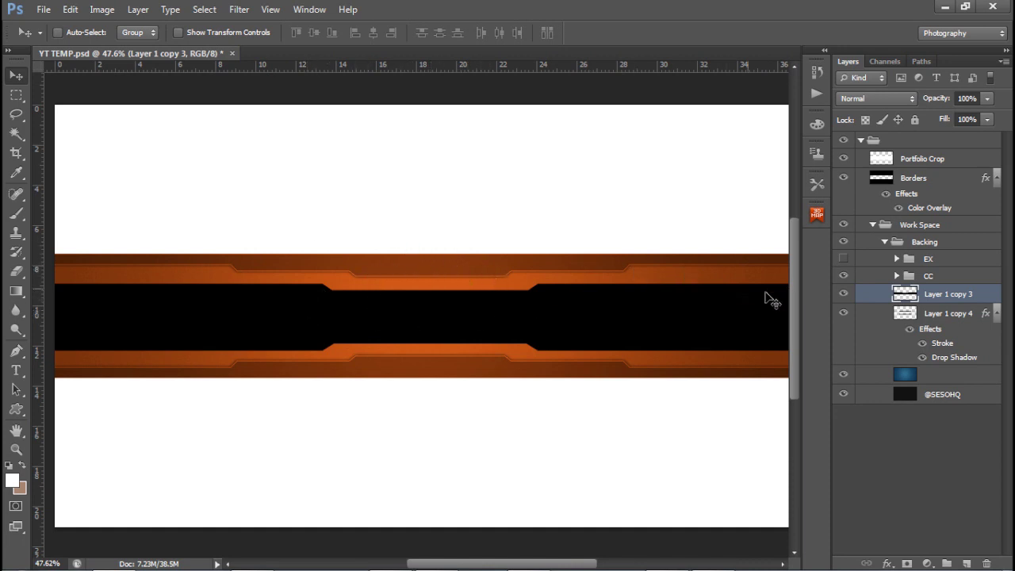
click(866, 312)
right_click(897, 314)
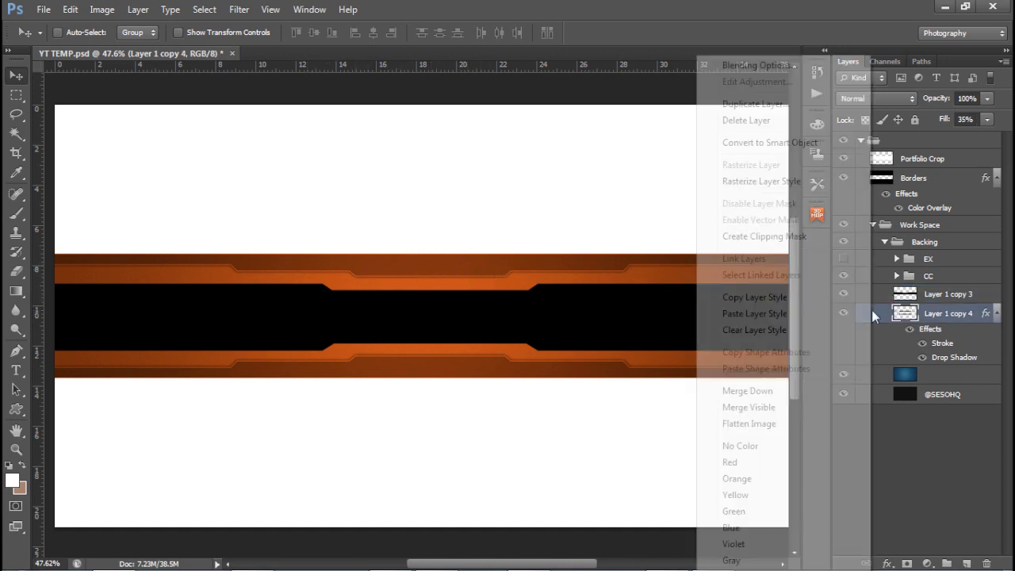
click(742, 295)
right_click(885, 299)
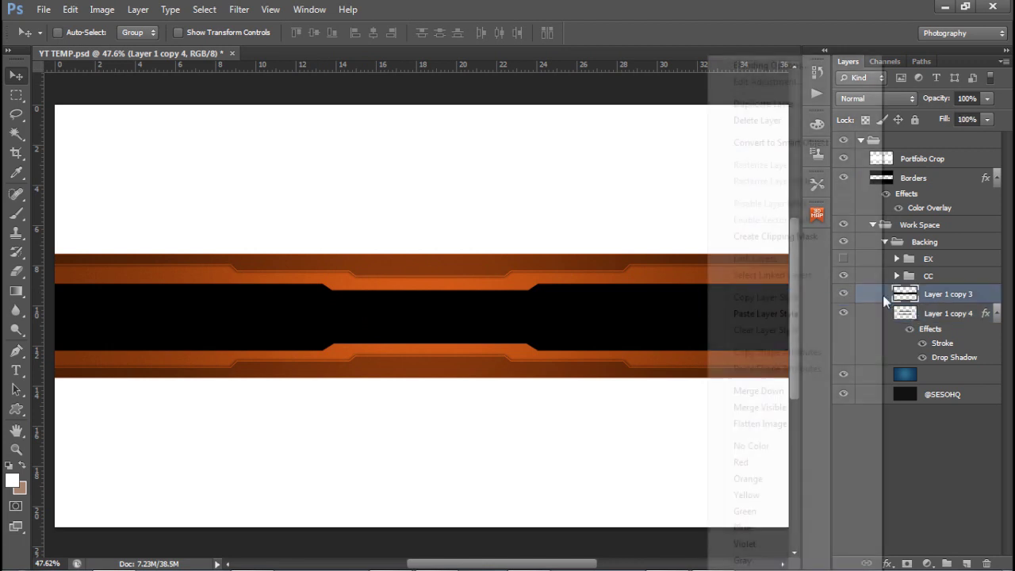
click(717, 316)
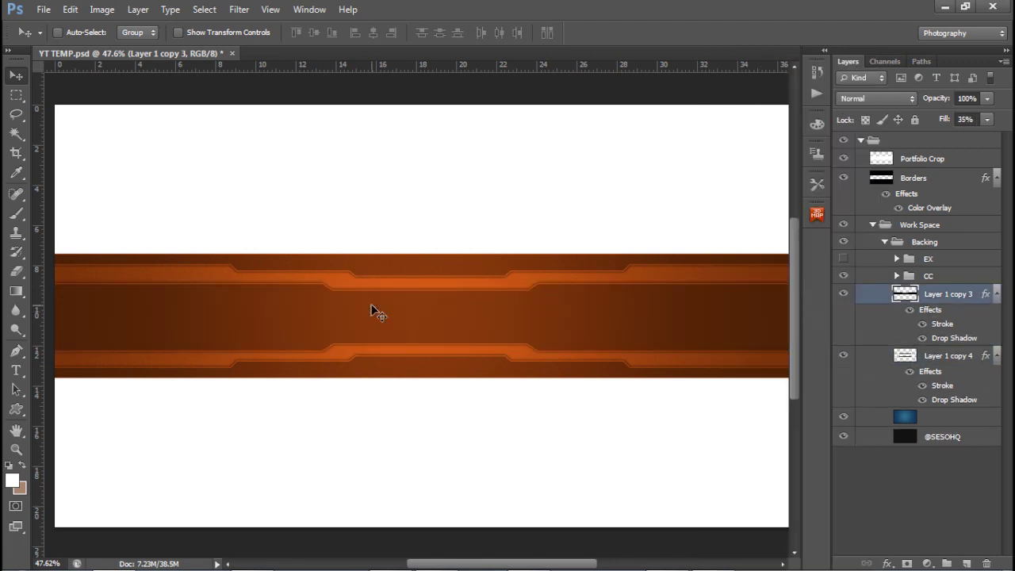
Add the white title SESOHQ in BankGothic Md BT at 60 pt on the central strip.
scroll(372, 305, up, 2)
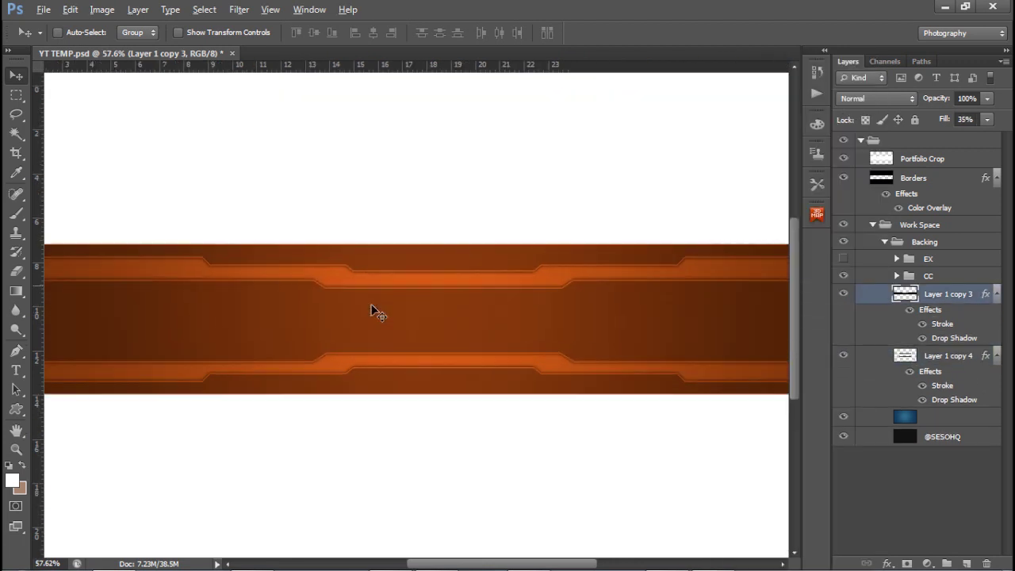
key(t)
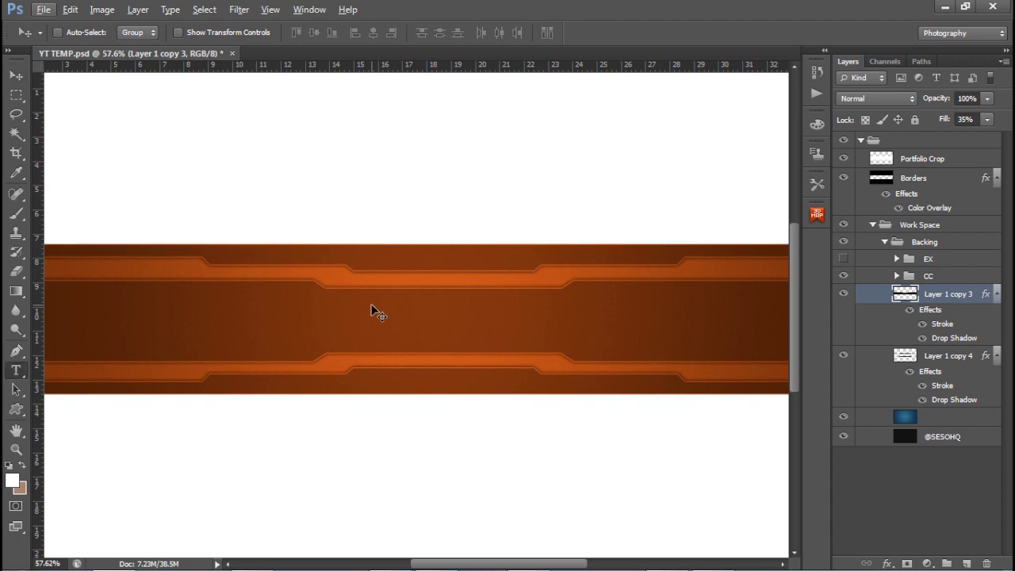
key(alt+t)
click(449, 321)
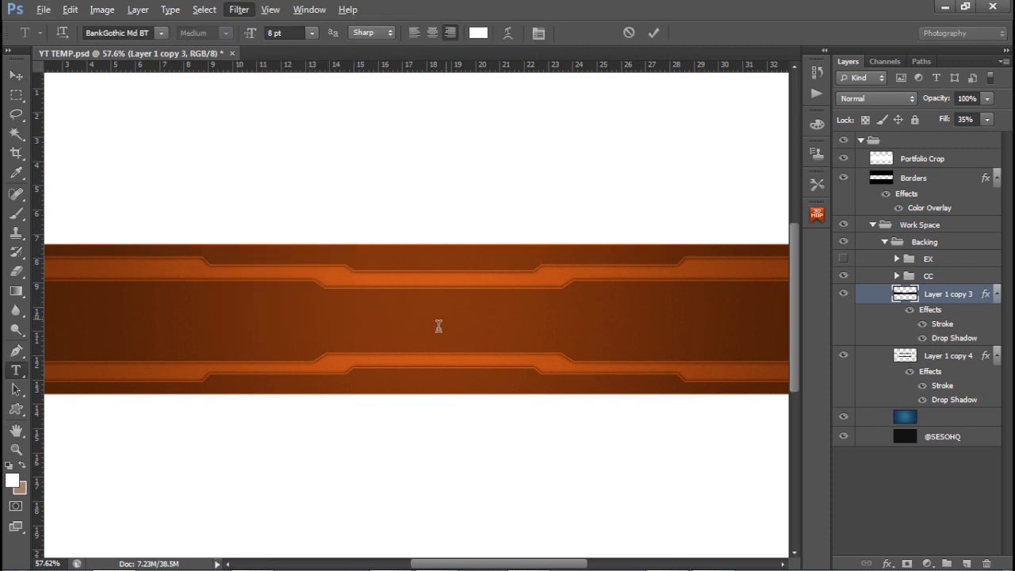
click(445, 319)
click(314, 34)
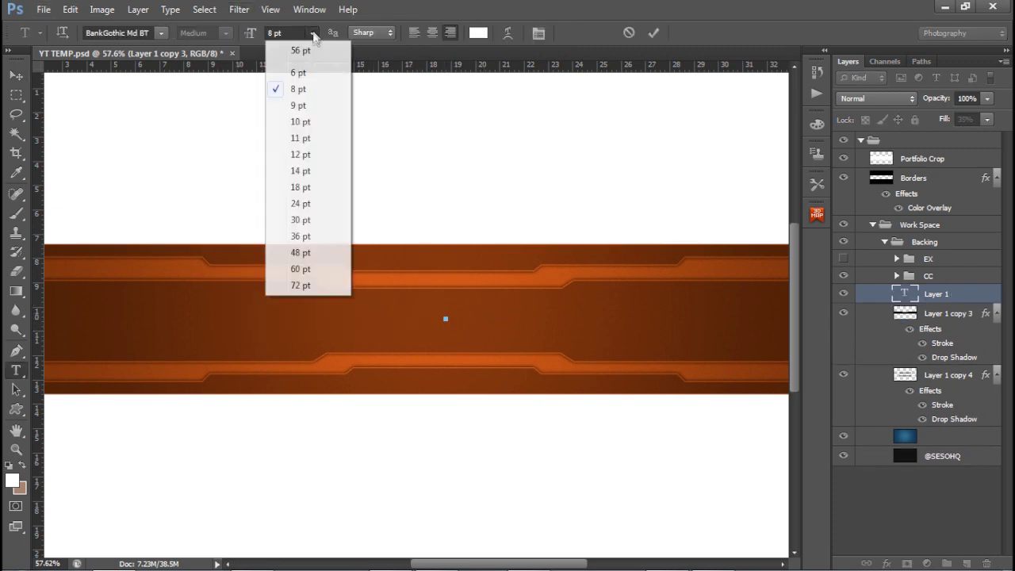
click(317, 269)
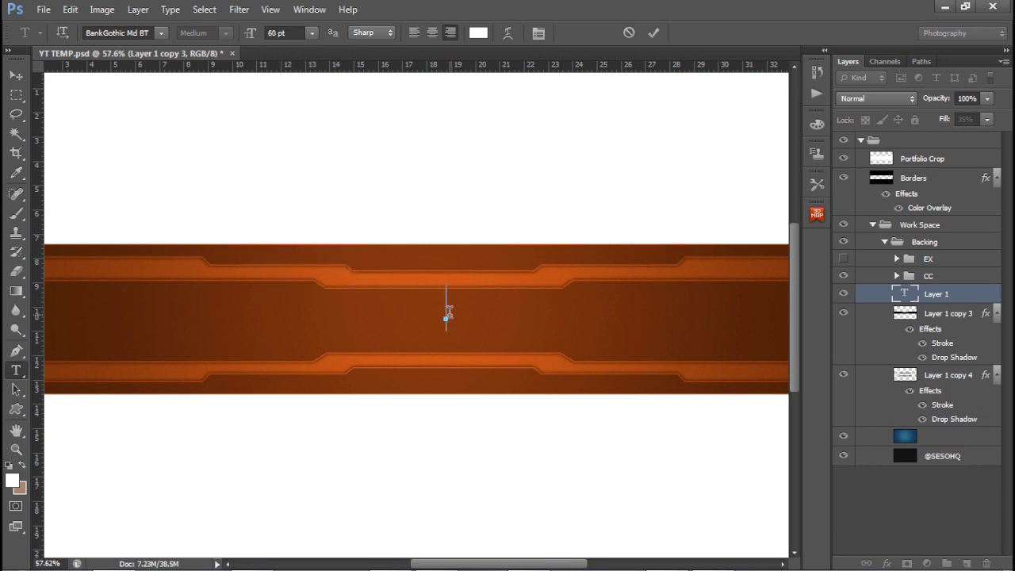
text(HQ)
key(ctrl+a)
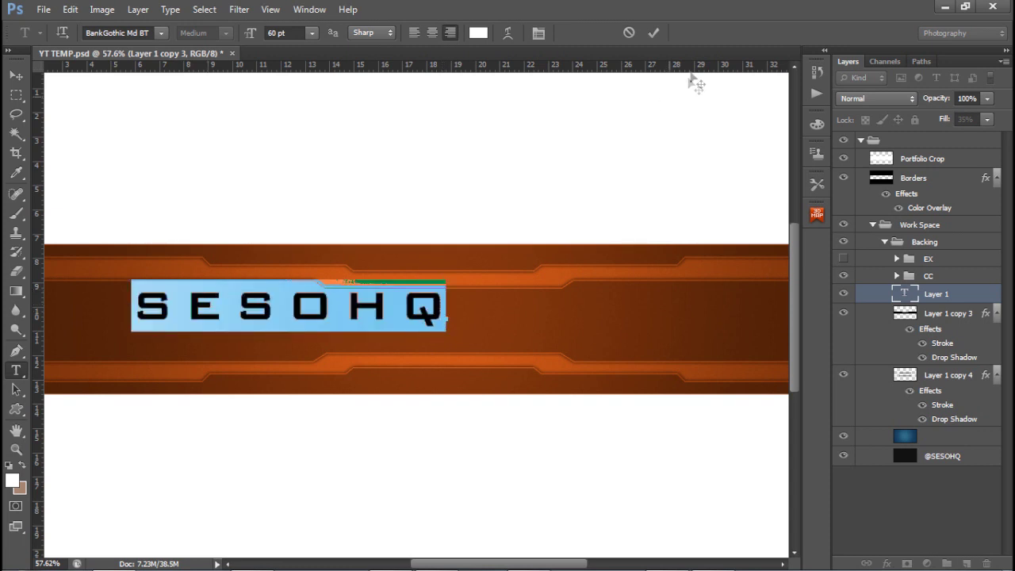
click(653, 32)
Move the title to the middle of the central strip and place its layer above the CC group.
key(v)
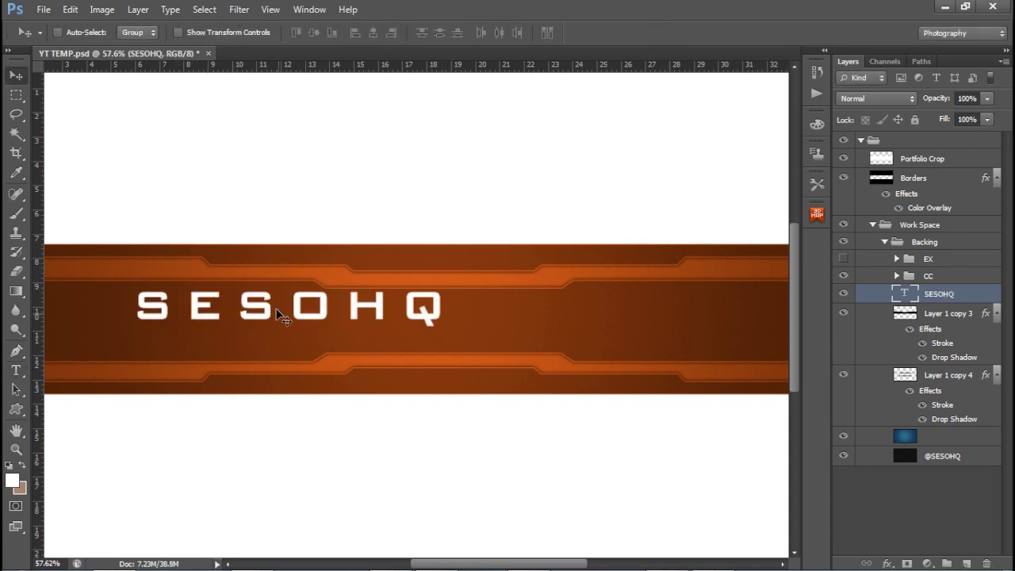
drag(311, 302, 468, 315)
drag(962, 292, 947, 265)
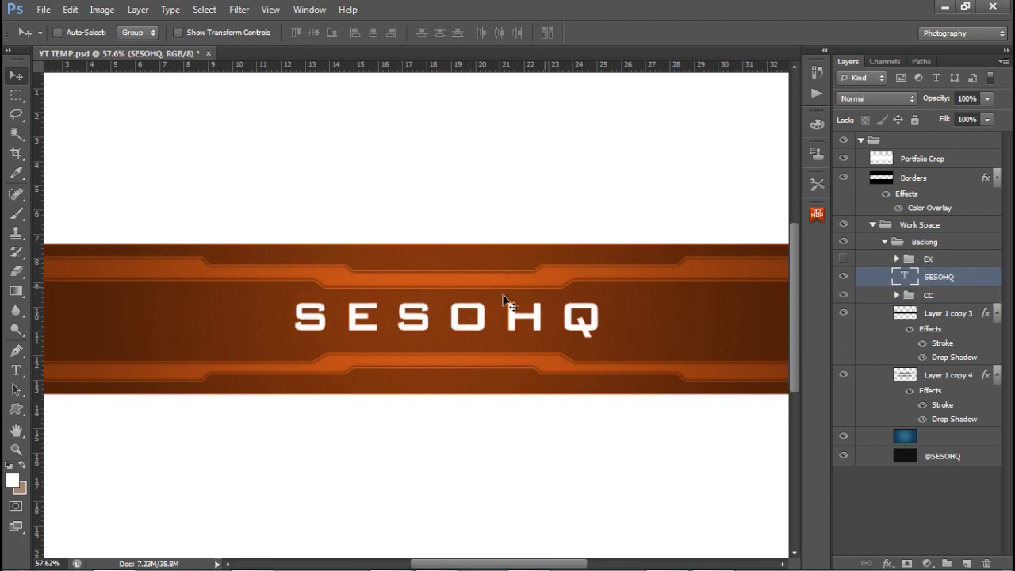
drag(547, 316, 545, 320)
Set the whole SESOHQ title's font size to 62 pt.
key(t)
click(431, 316)
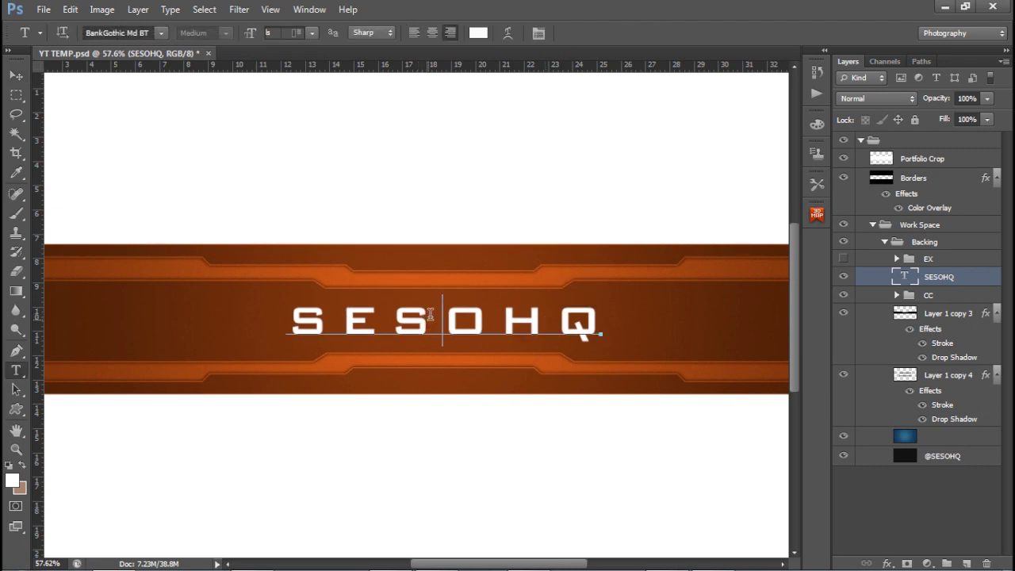
key(ctrl+a)
click(431, 315)
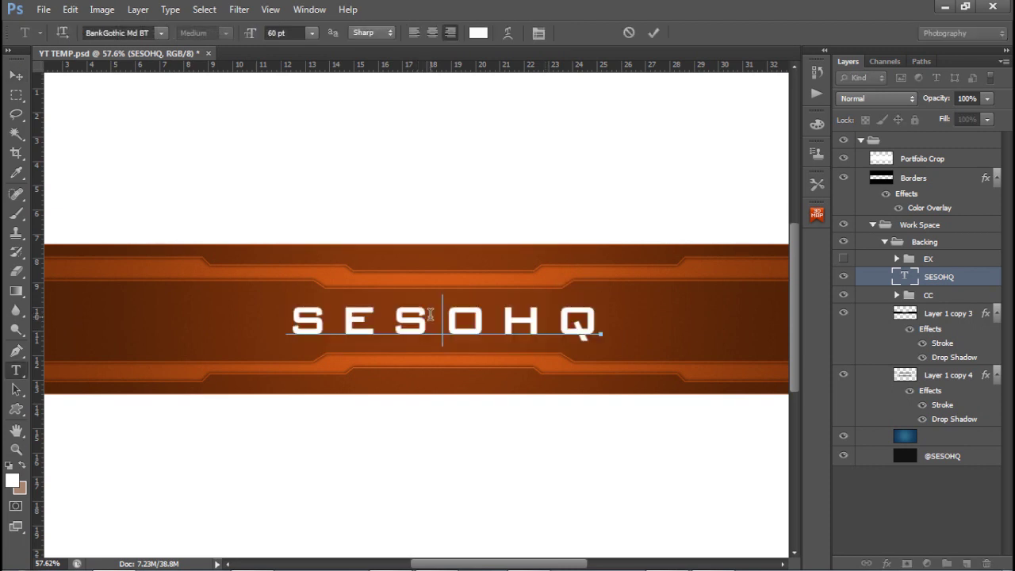
key(ctrl+a)
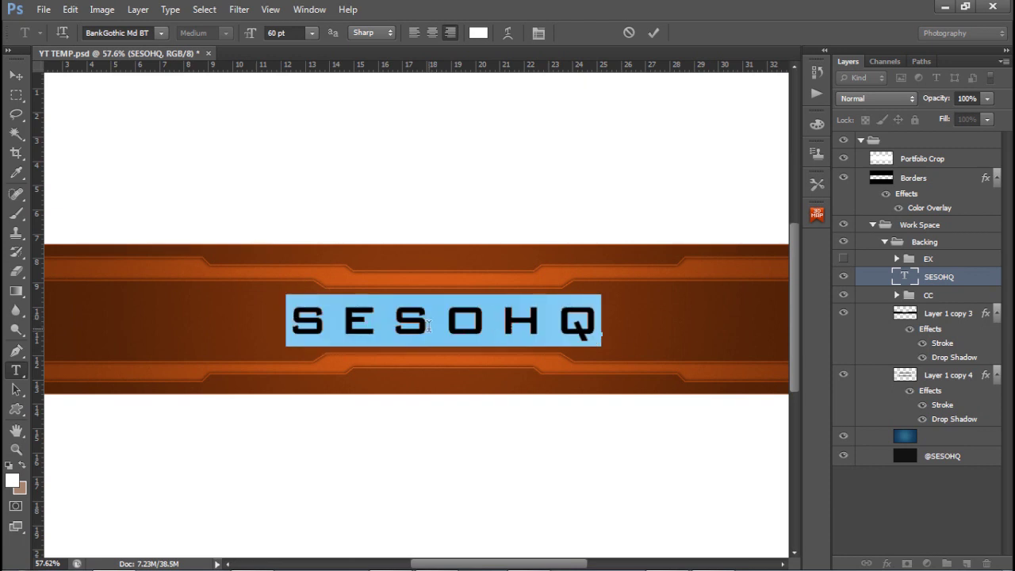
key(ctrl+t)
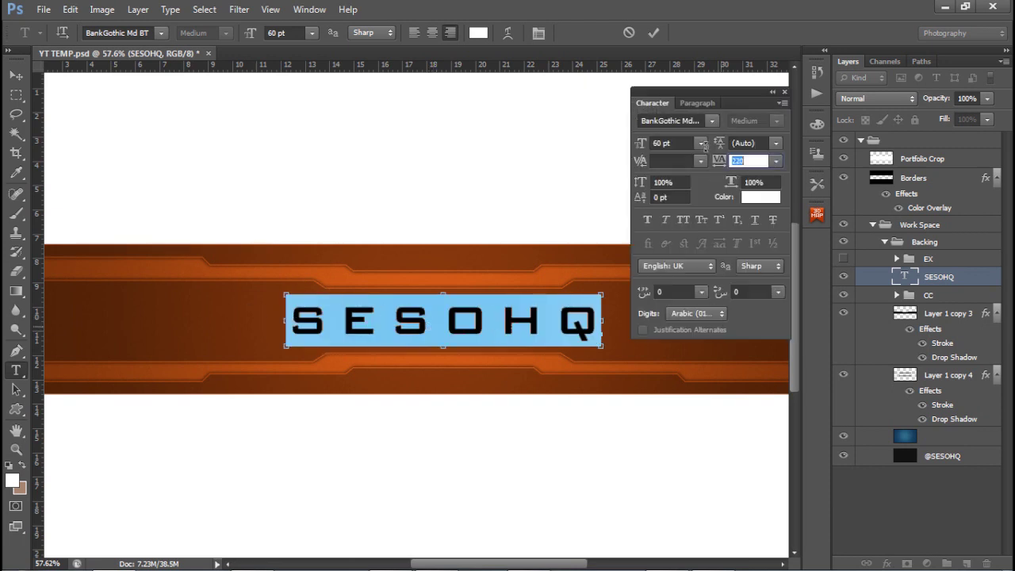
click(671, 142)
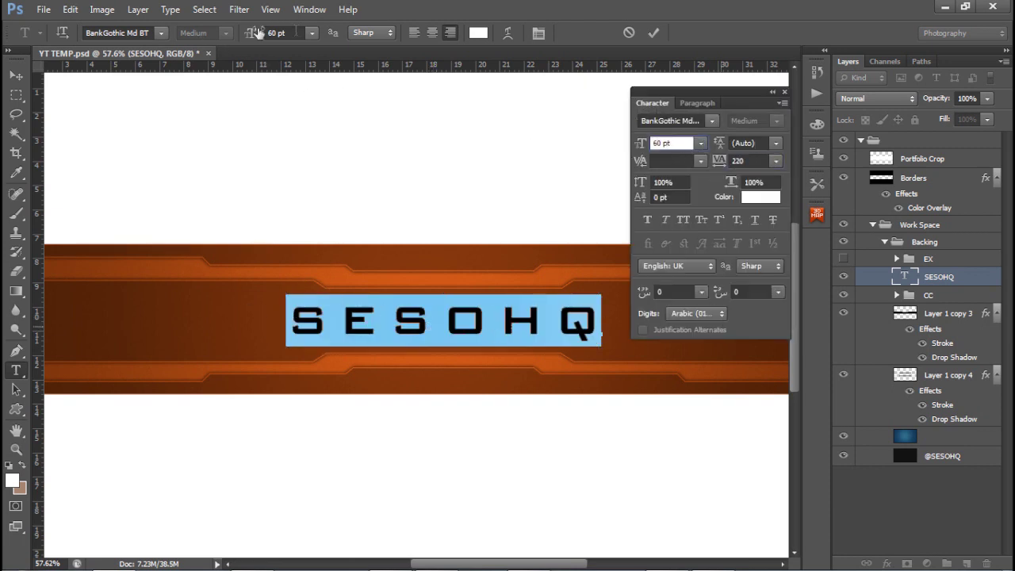
drag(672, 142, 654, 142)
text(62)
key(Return)
Set the title's letter tracking to 280 and commit the text.
drag(724, 162, 737, 164)
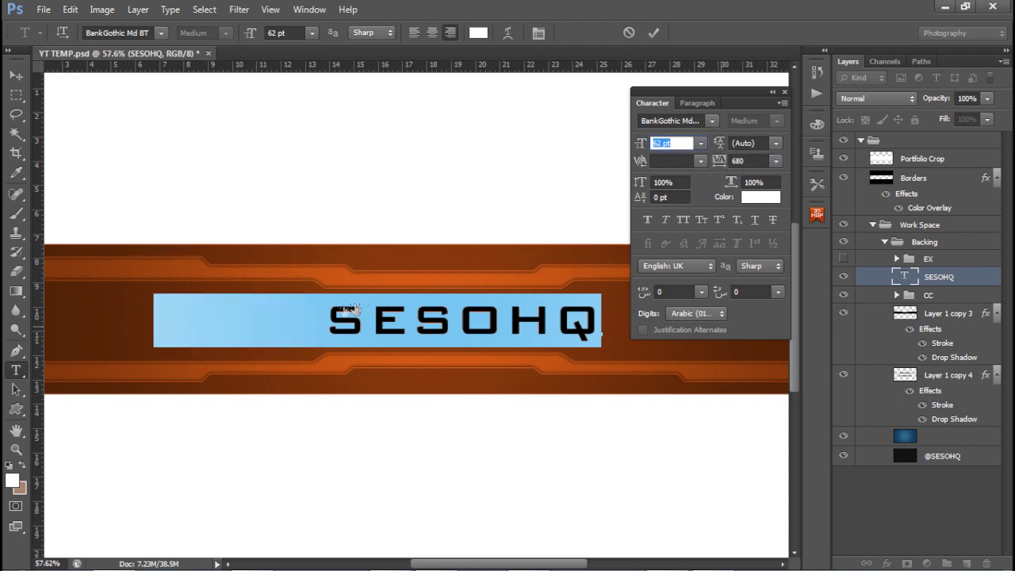
click(737, 161)
text(200)
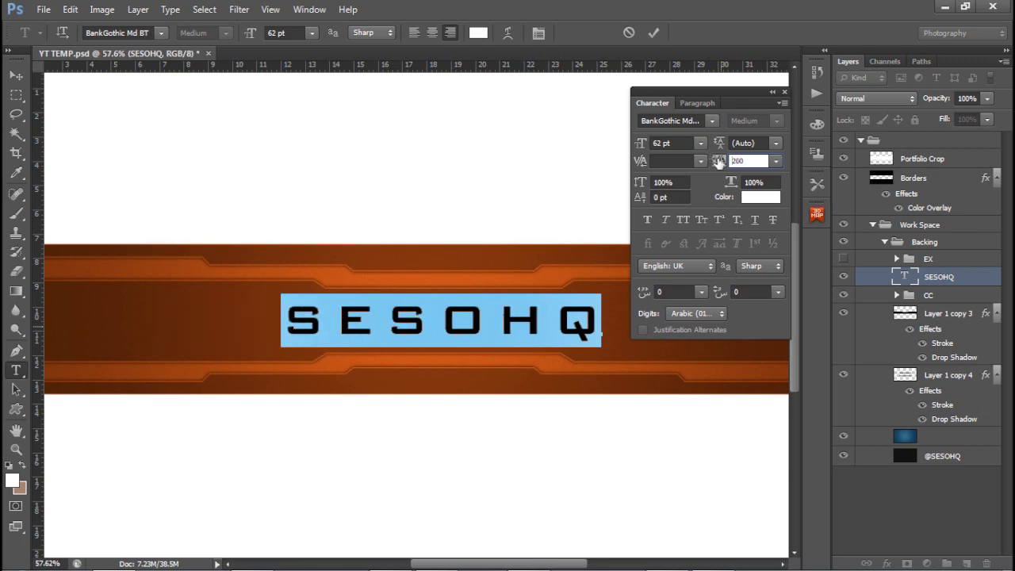
drag(719, 161, 782, 161)
click(785, 93)
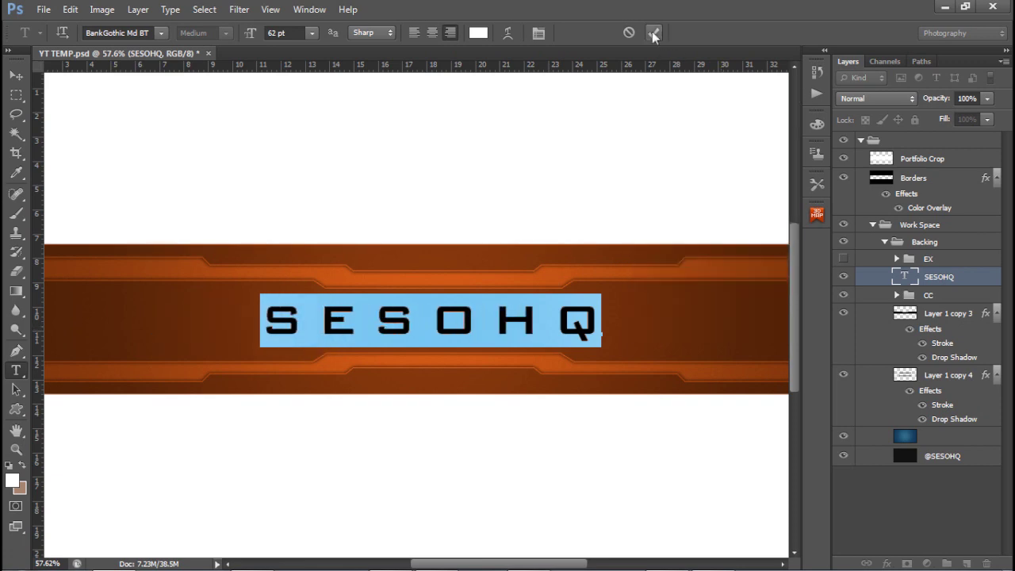
click(654, 33)
Recentre the title, duplicate it just below, and replace the copy's text with STUDENT GRAPHICS DESIGNER.
key(v)
drag(446, 329, 490, 344)
key(t)
click(499, 349)
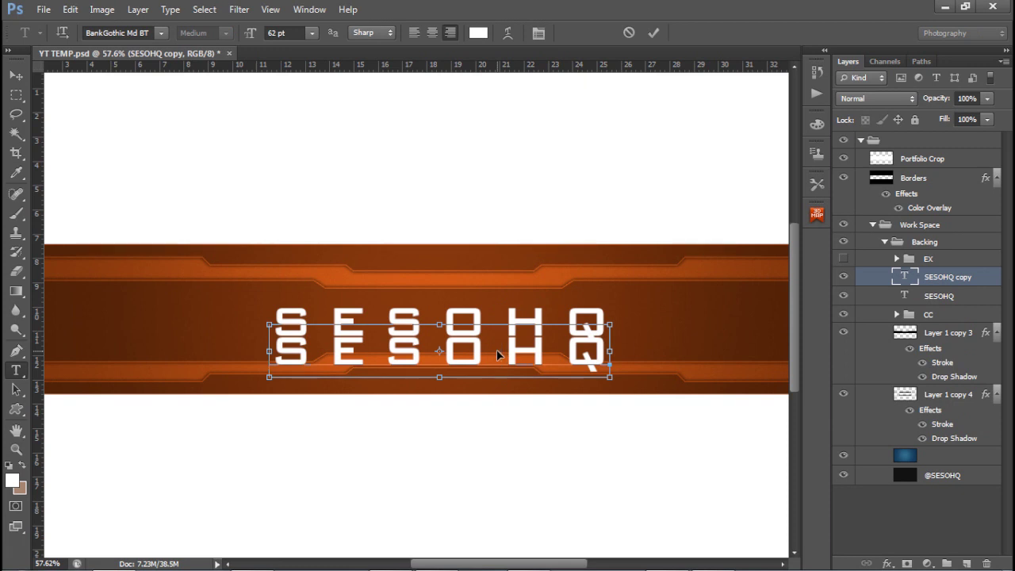
key(ctrl+a)
click(497, 350)
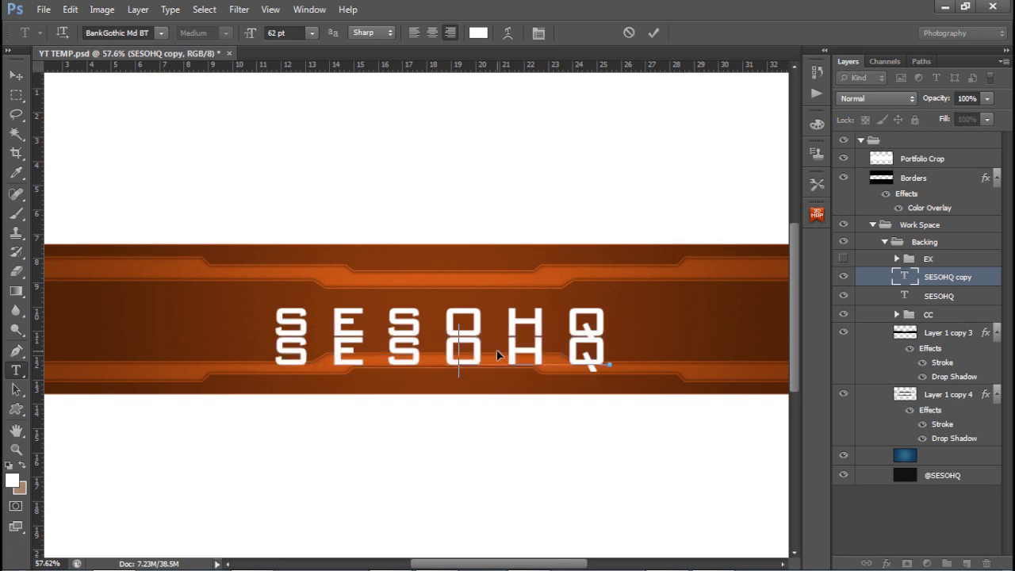
key(ctrl+v)
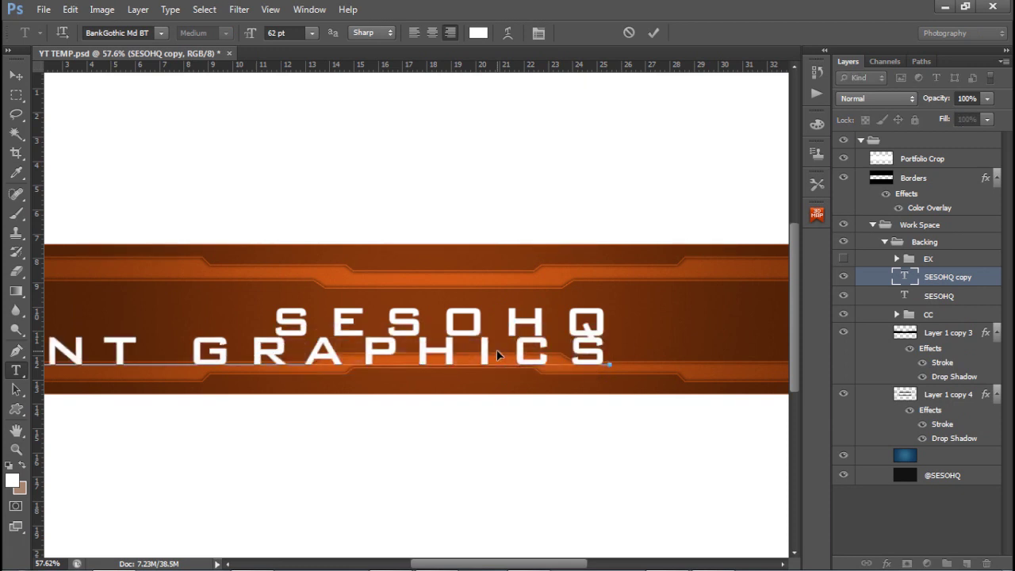
Set the subtitle's font size to 8 pt and its tracking to 1200, and commit the text.
key(ctrl+a)
key(ctrl+t)
click(701, 142)
click(685, 199)
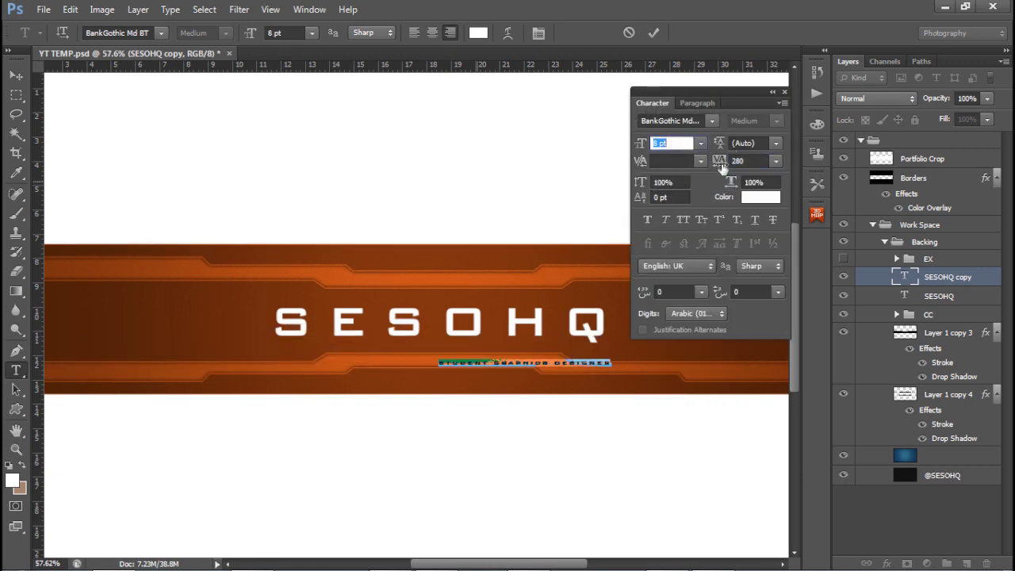
drag(720, 162, 758, 170)
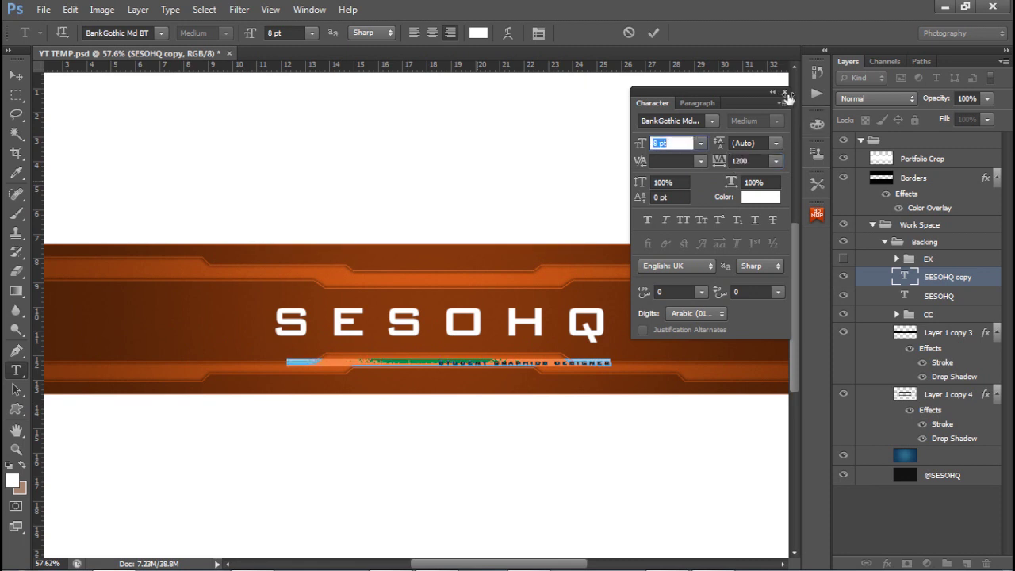
click(654, 32)
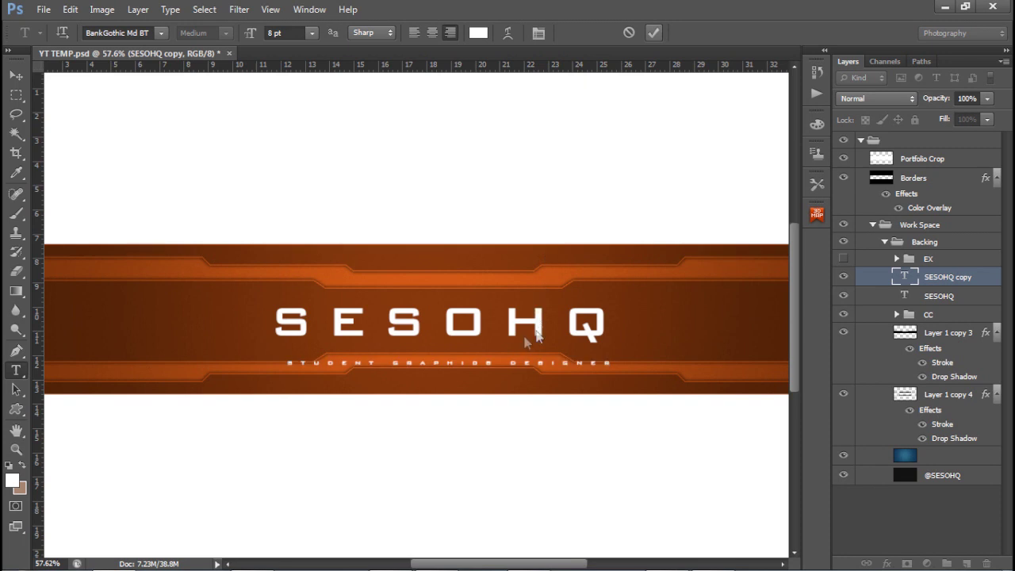
Move the subtitle up close beneath SESOHQ and nudge it into alignment with the title's width.
key(v)
drag(428, 349, 430, 331)
scroll(428, 331, up, 1)
scroll(453, 373, up, 1)
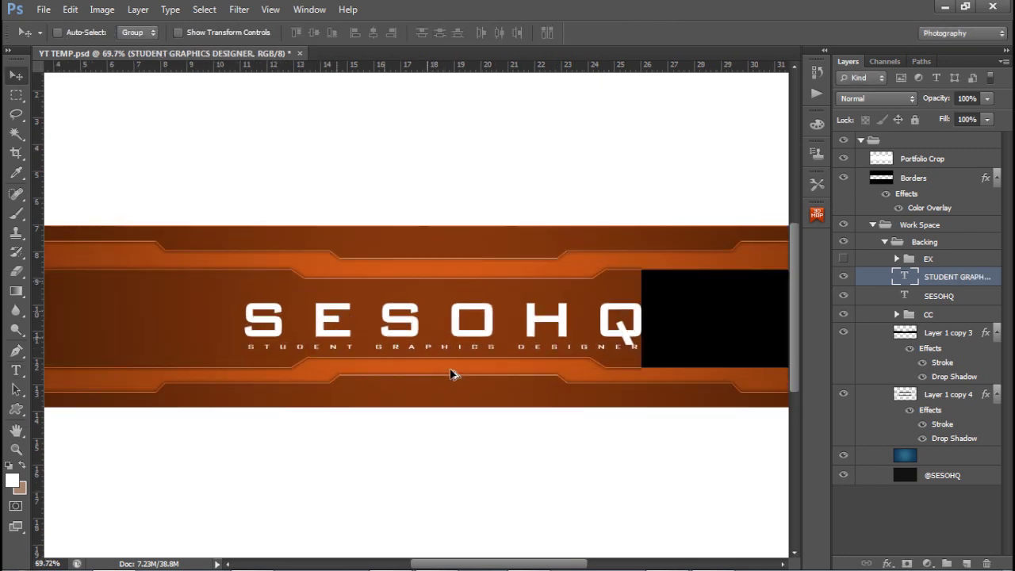
key(Down)
key(Down)
key(Down)
key(Down)
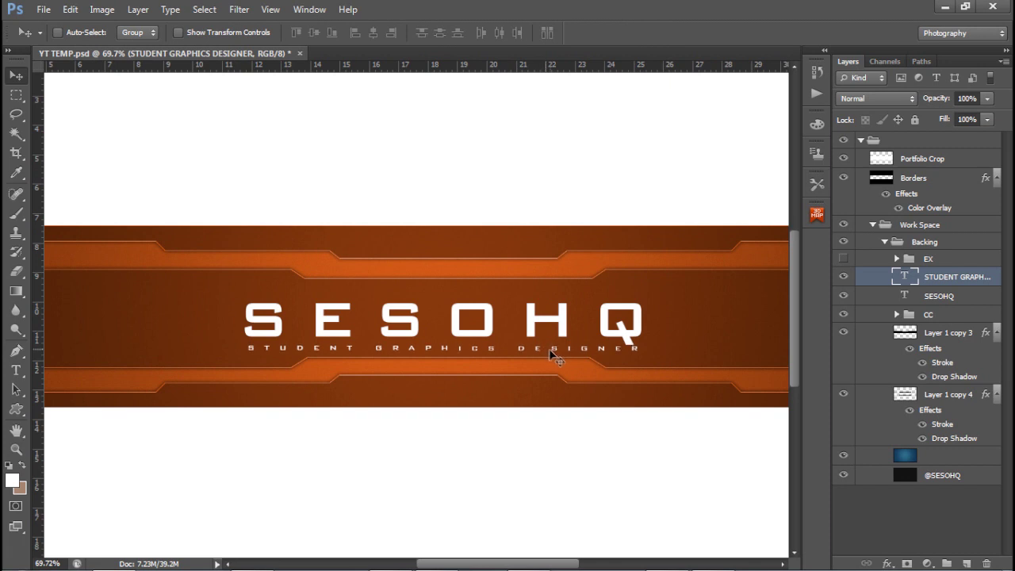
key(Right)
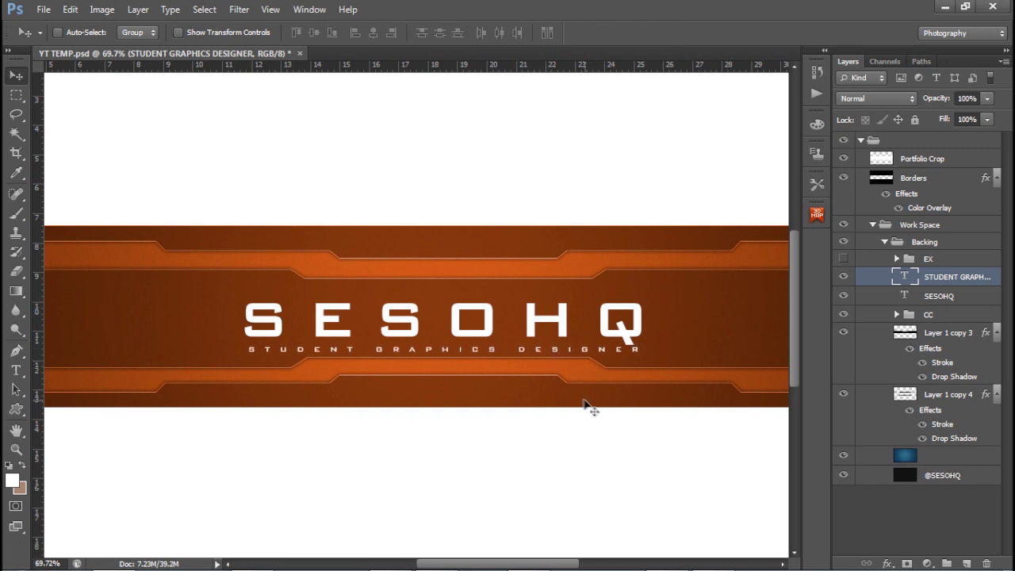
Select the title and subtitle layers together and nudge them up to centre them vertically in the strip.
shift+click(916, 298)
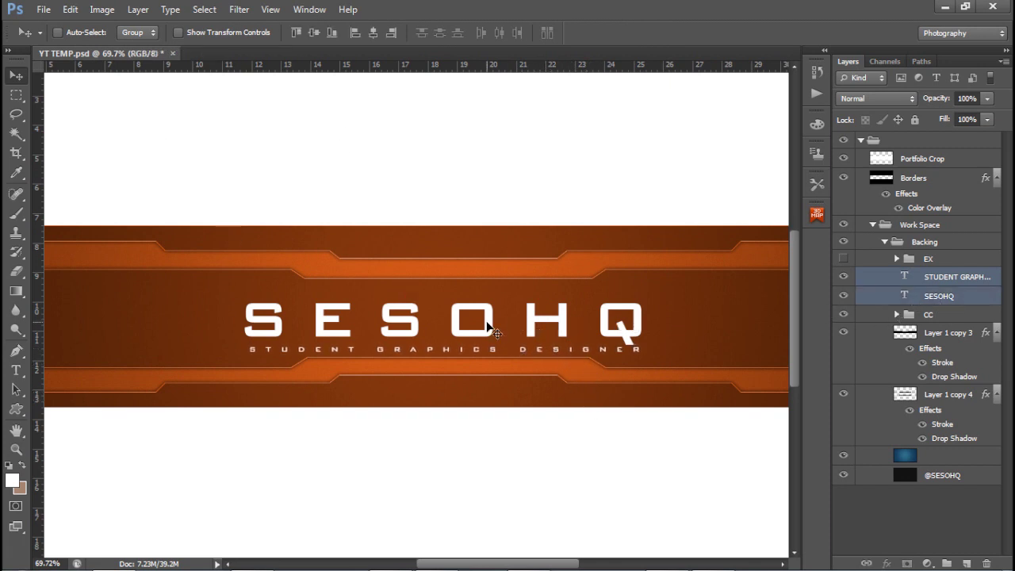
key(Up)
key(Up)
key(Up)
key(Up)
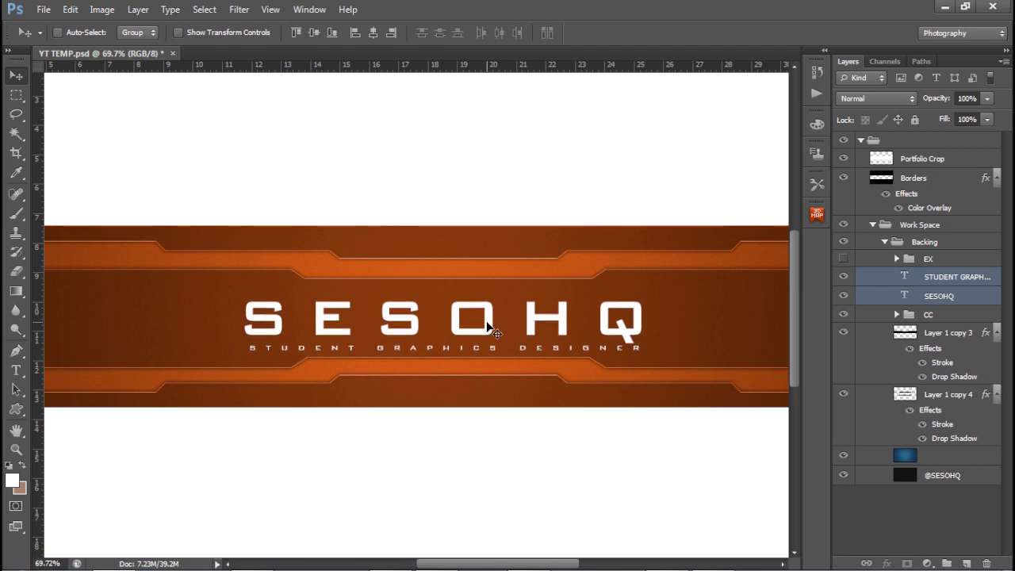
key(Up)
key(Up)
key(Up)
key(Up)
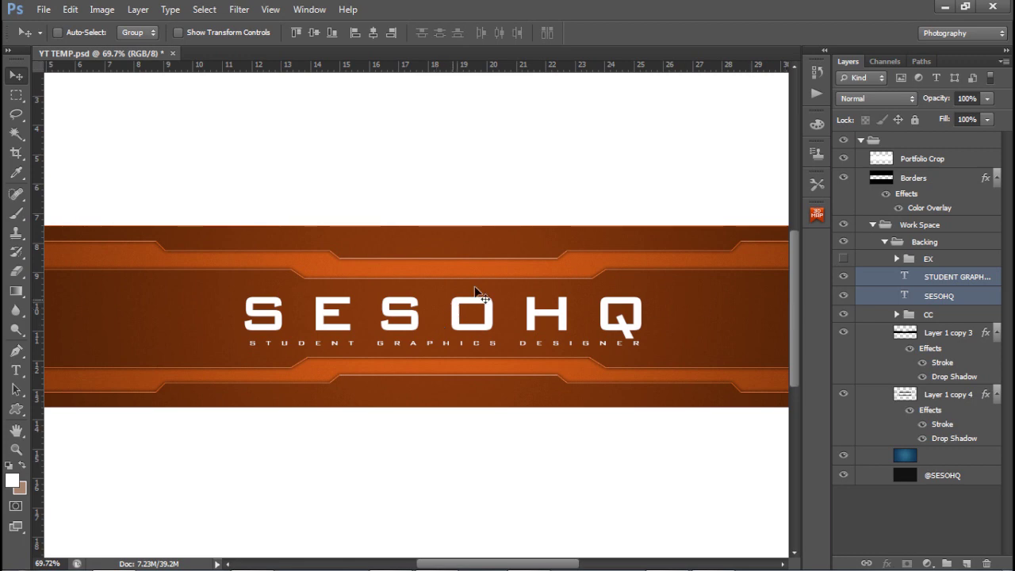
scroll(459, 341, down, 3)
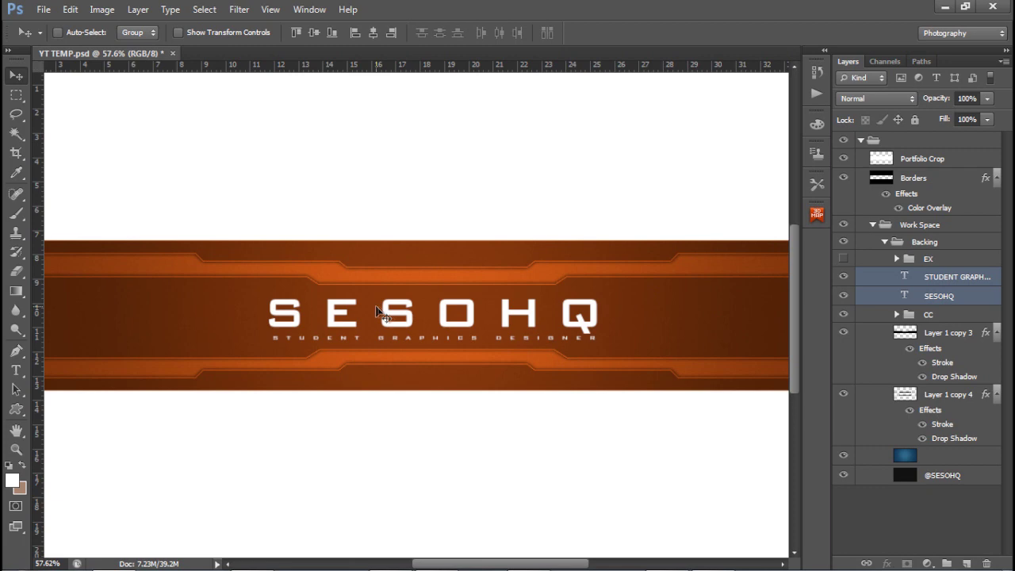
scroll(381, 312, up, 2)
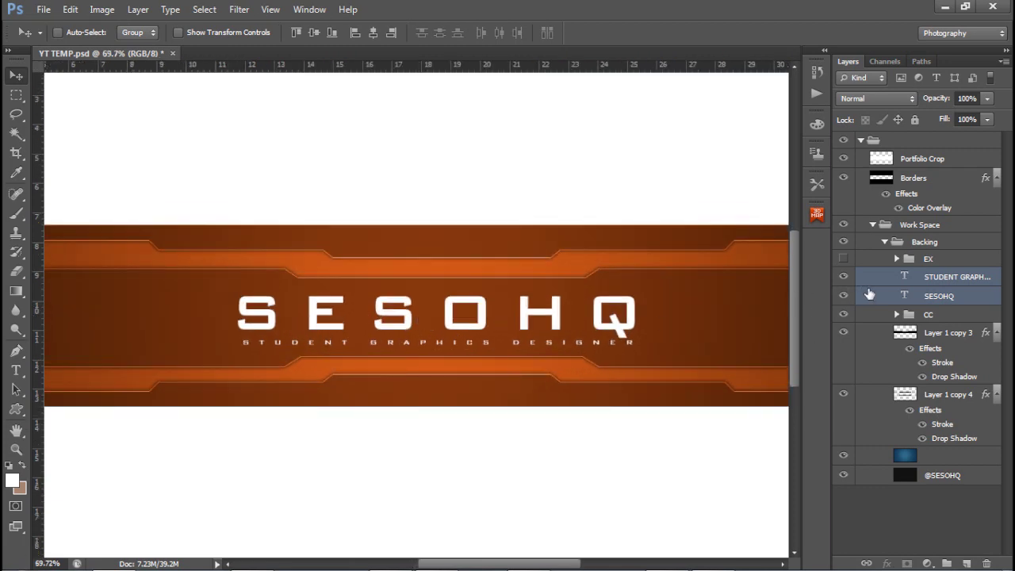
Add Bevel & Emboss to the SESOHQ title layer with depth 450%, highlight opacity 40% and shadow opacity 35%.
click(881, 296)
double_click(889, 297)
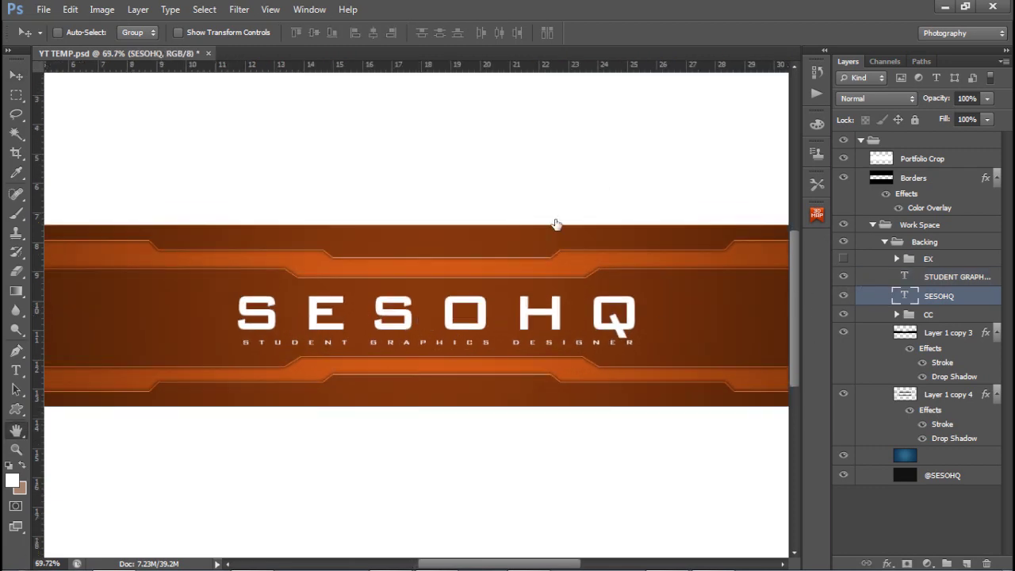
click(575, 235)
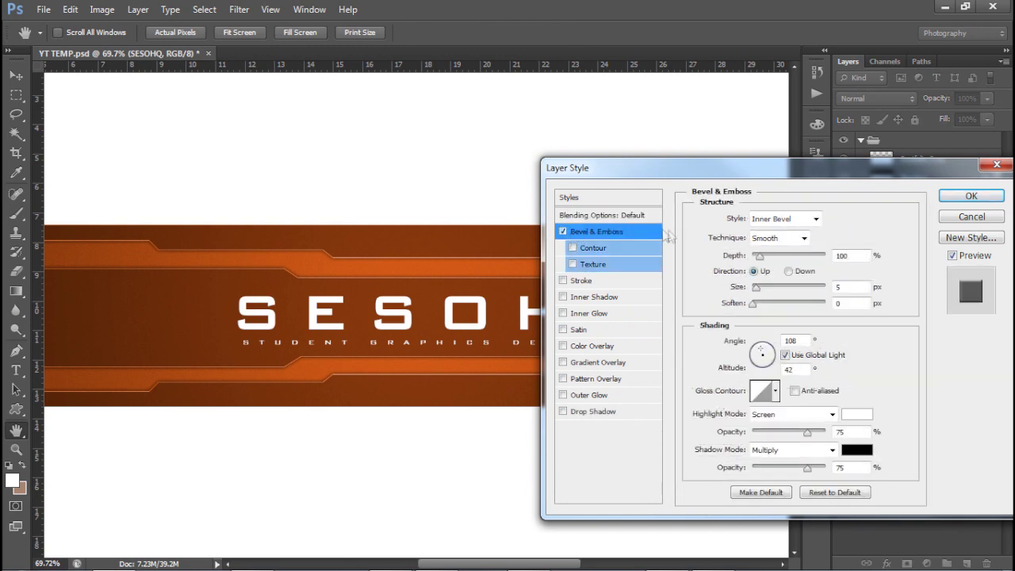
click(842, 255)
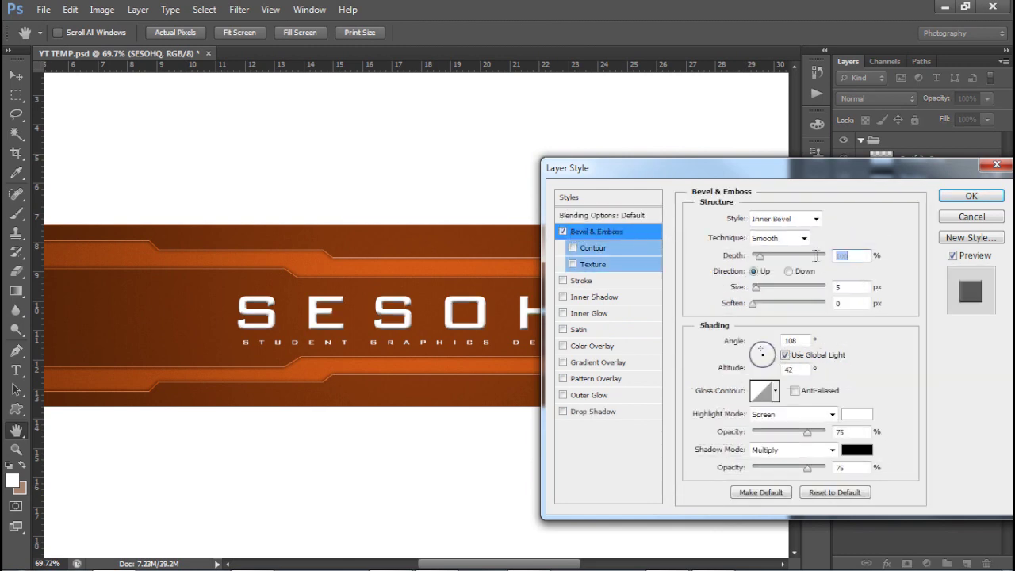
text(450)
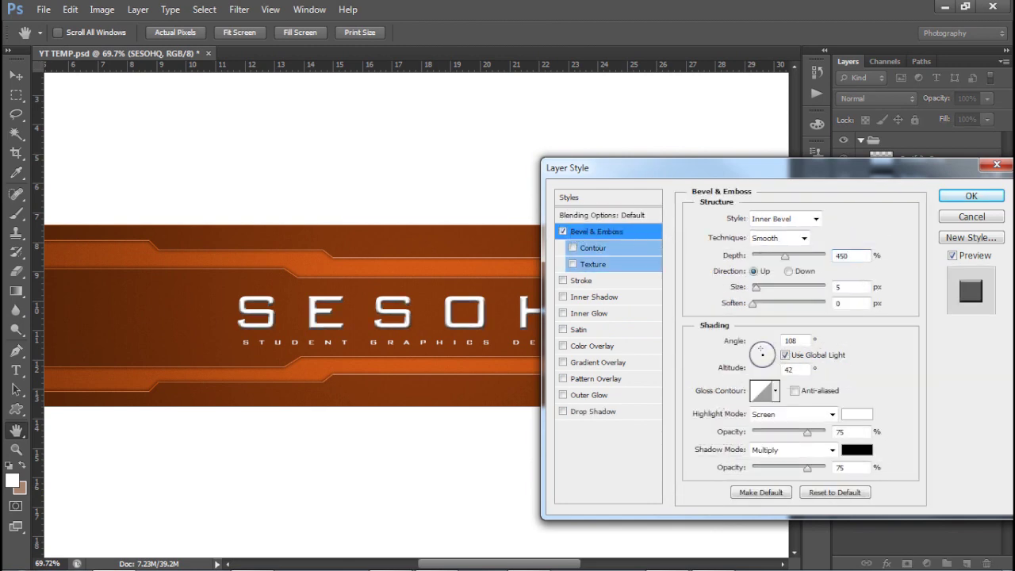
click(842, 432)
text(40)
click(835, 467)
text(35)
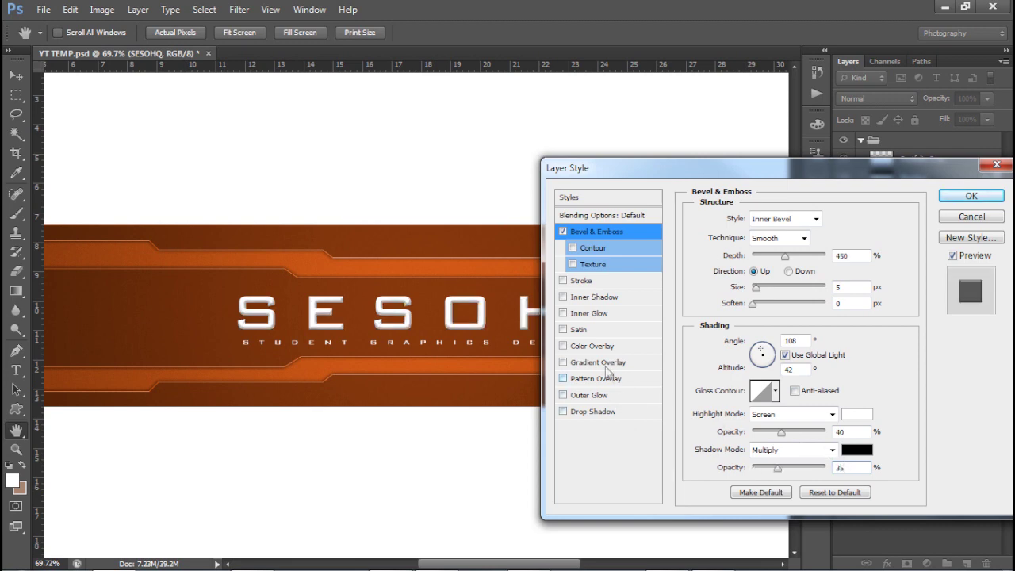
Add a Gradient Overlay to the SESOHQ title with Soft Light blending and 25% opacity.
click(575, 363)
click(777, 219)
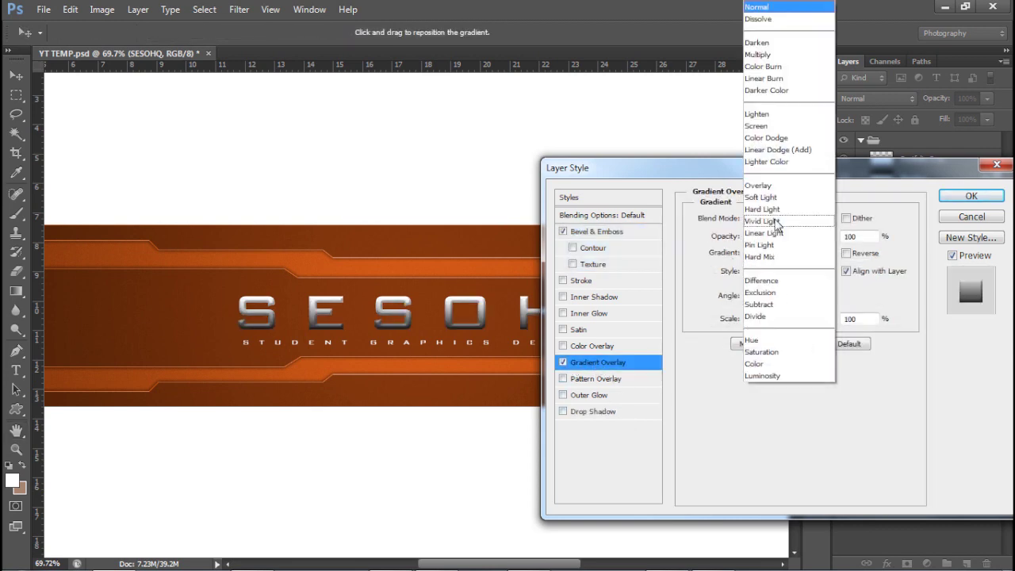
click(768, 197)
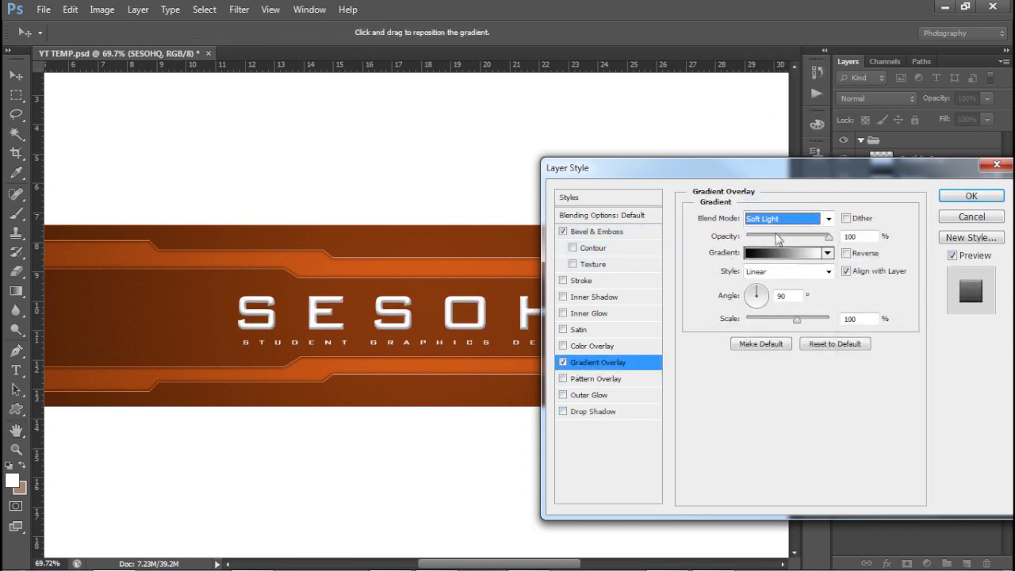
click(862, 235)
text(25)
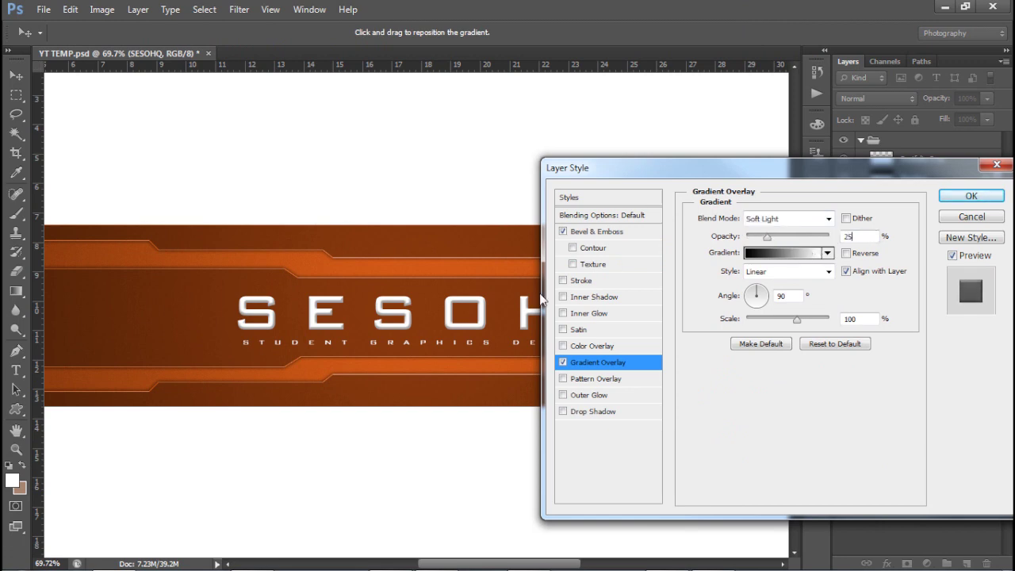
Add a Drop Shadow to the SESOHQ title with Soft Light blending and 1 px distance, and apply the layer style.
click(589, 411)
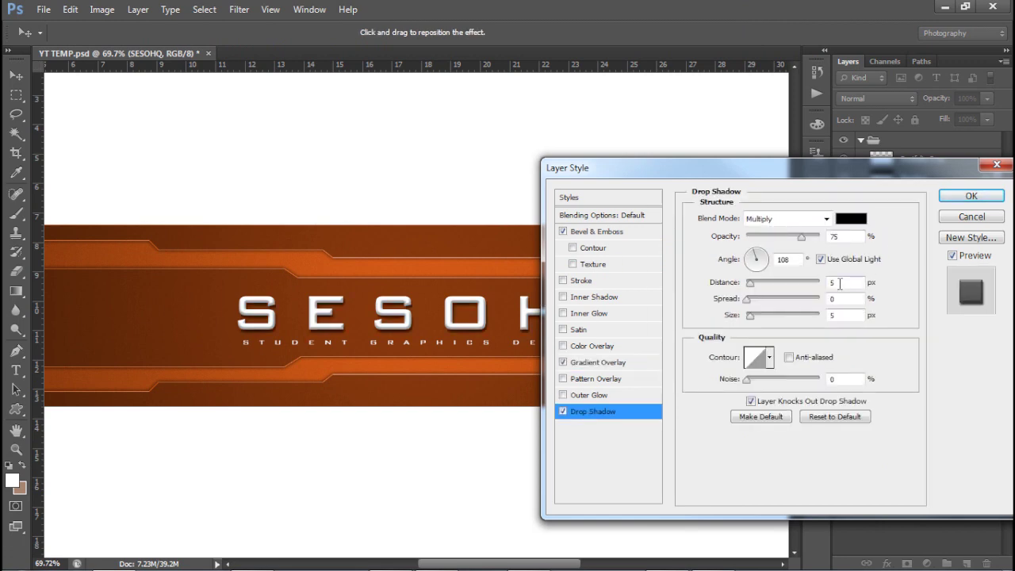
click(779, 221)
click(767, 199)
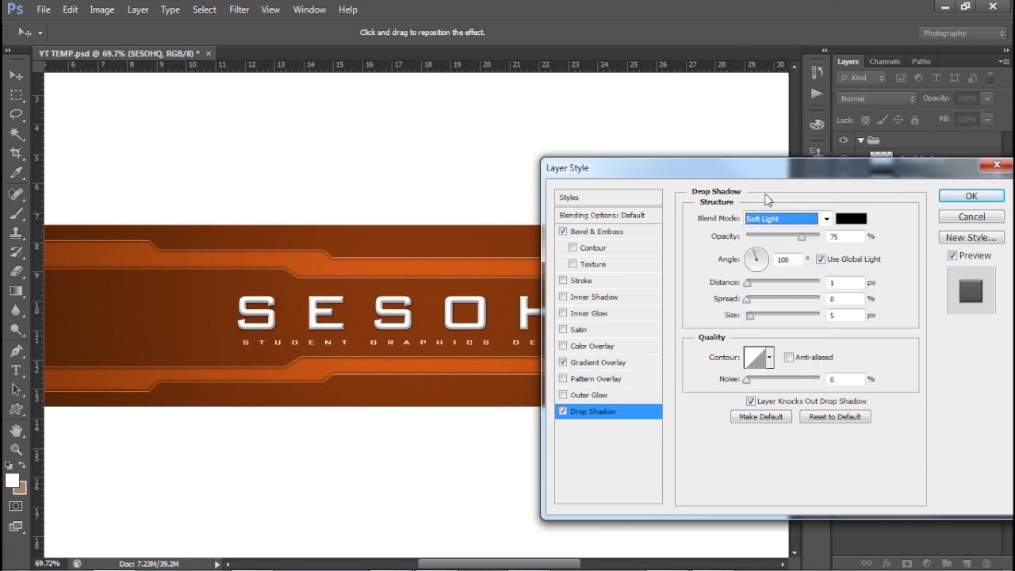
click(949, 200)
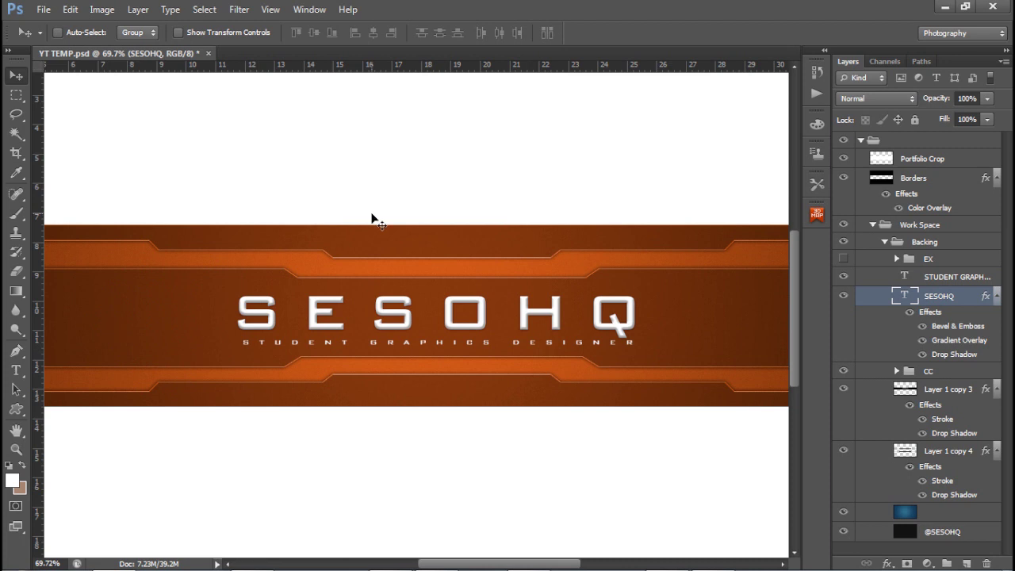
key(alt)
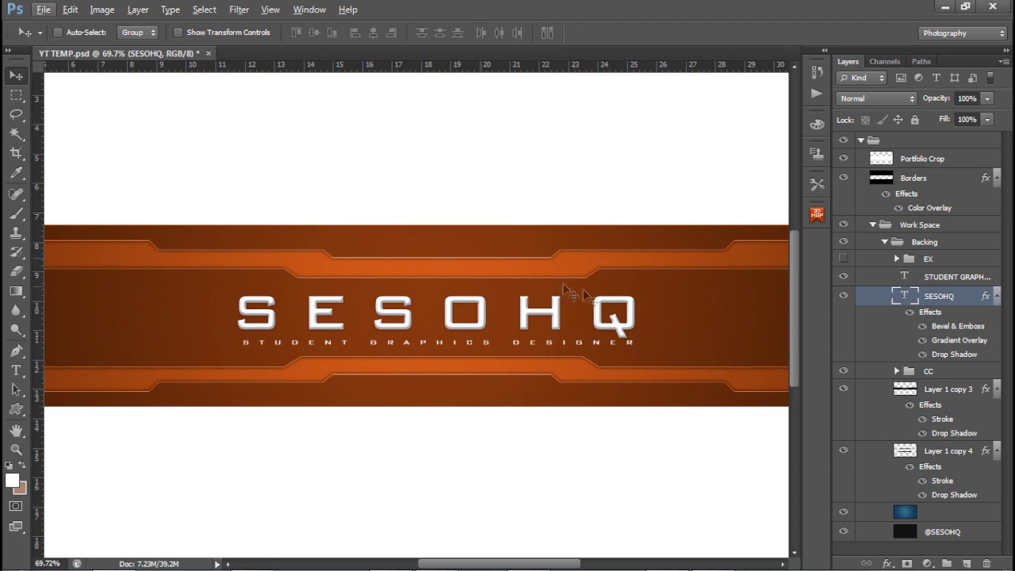
Try a green hue of 103 on the CC group's Hue/Saturation adjustment, and return the hue to orange.
click(895, 372)
double_click(917, 410)
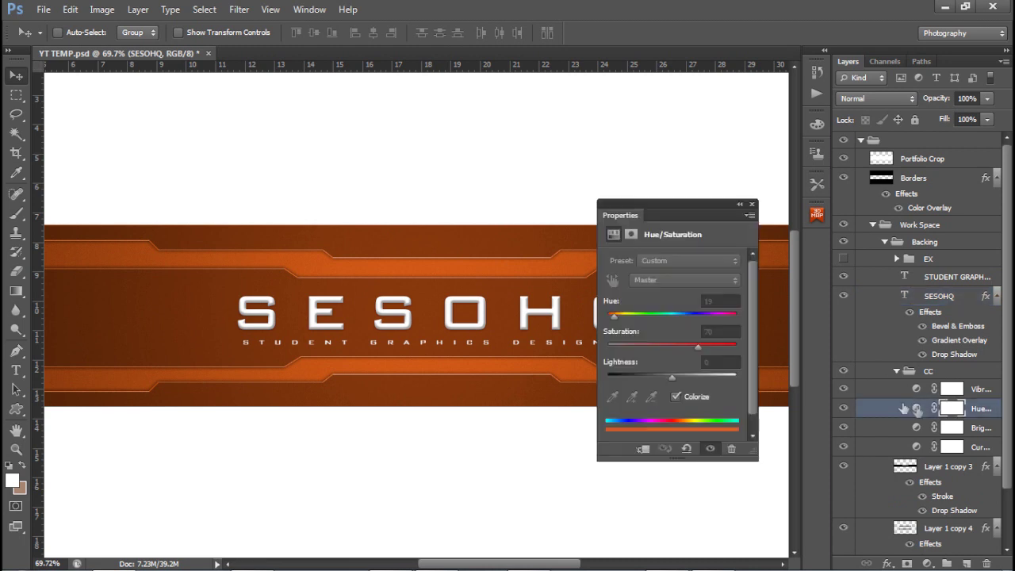
click(658, 317)
drag(649, 320, 644, 317)
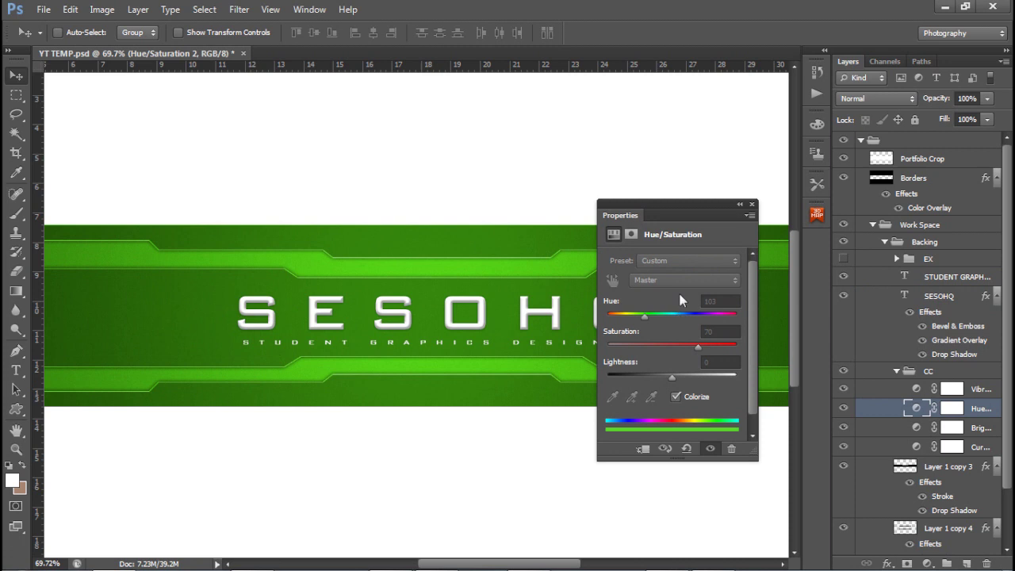
drag(627, 317, 617, 320)
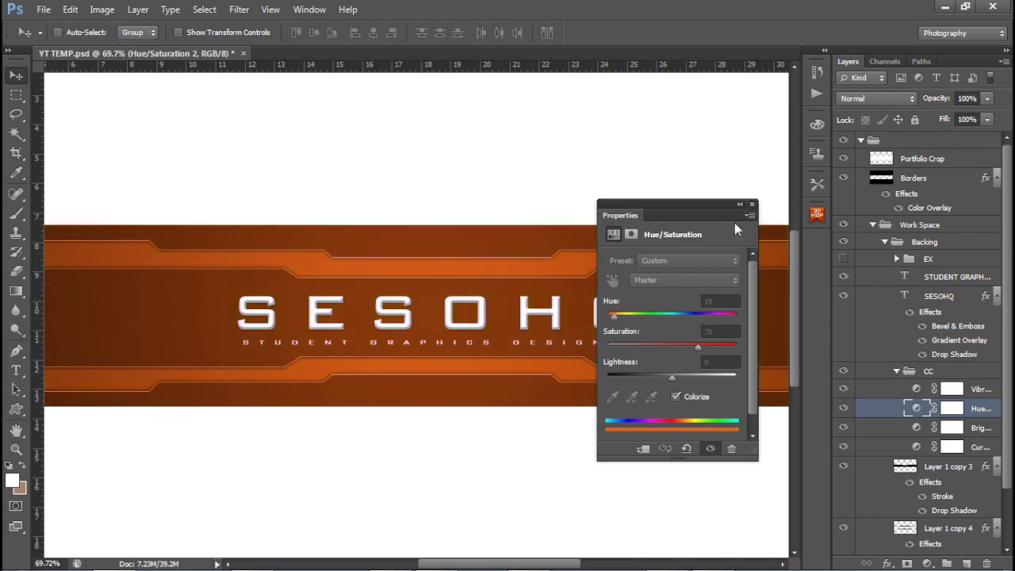
click(751, 205)
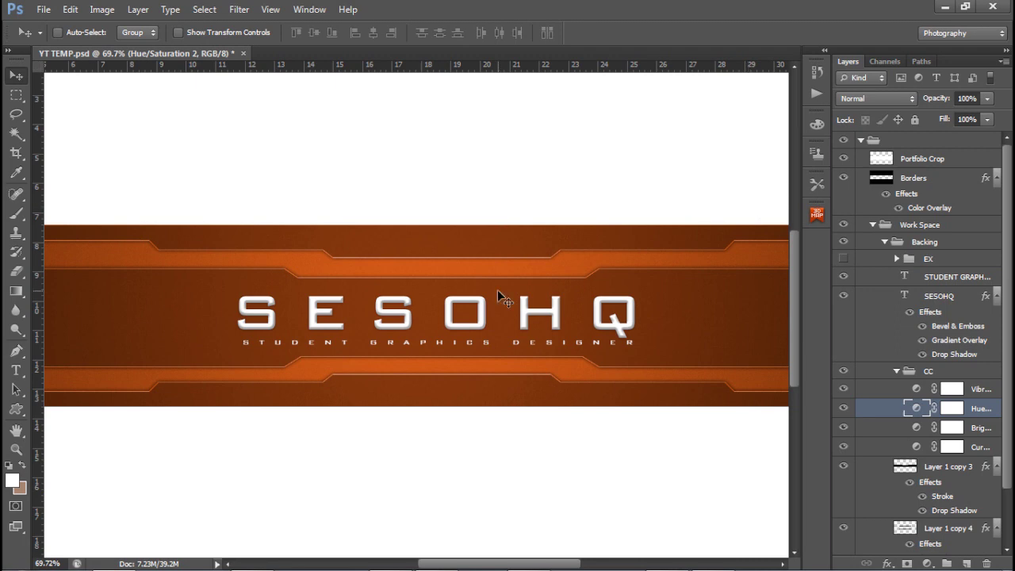
scroll(498, 291, down, 1)
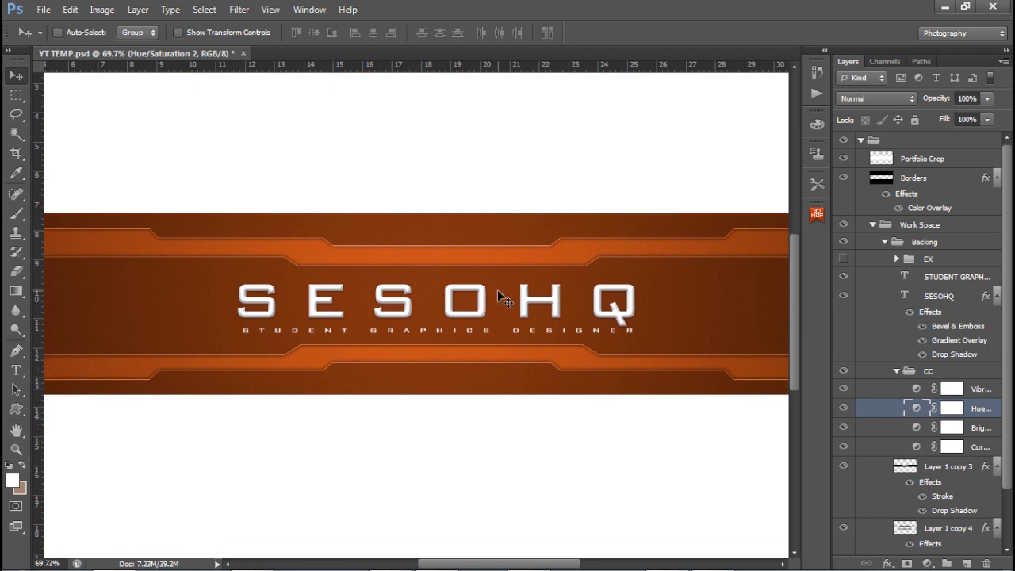